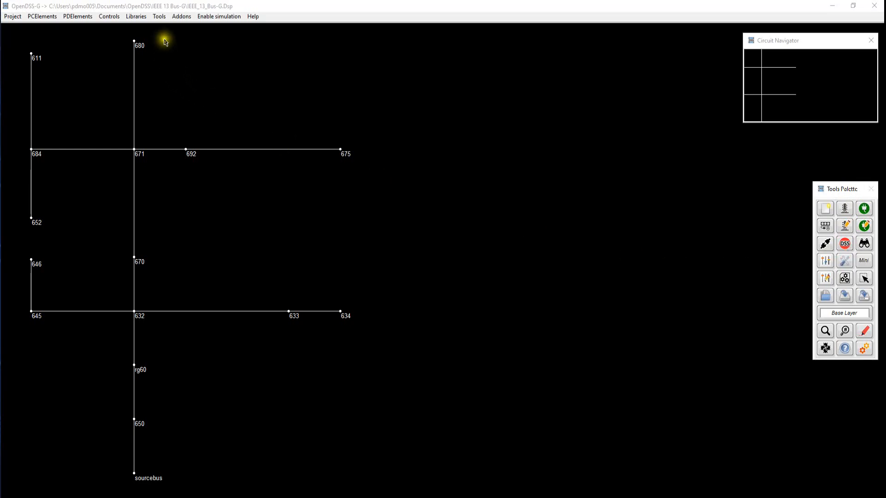
Step: Open the OpenDSS console and arrange it side by side with the circuit window
click(159, 17)
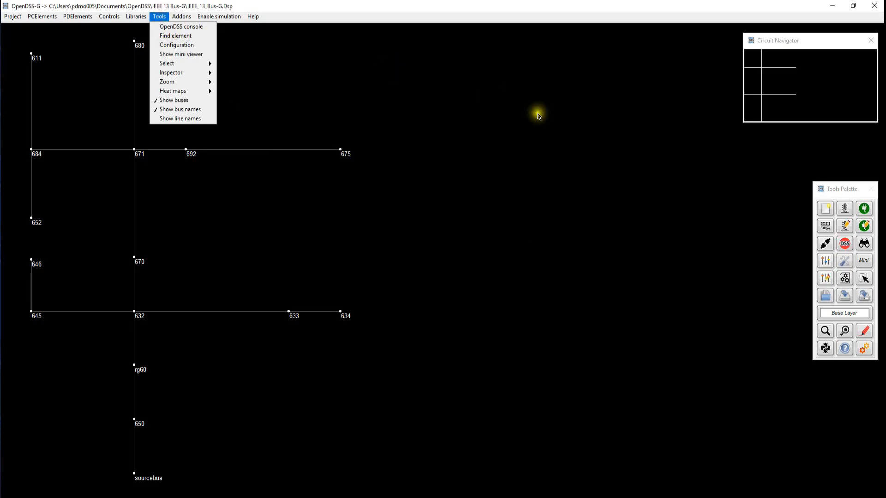
click(838, 192)
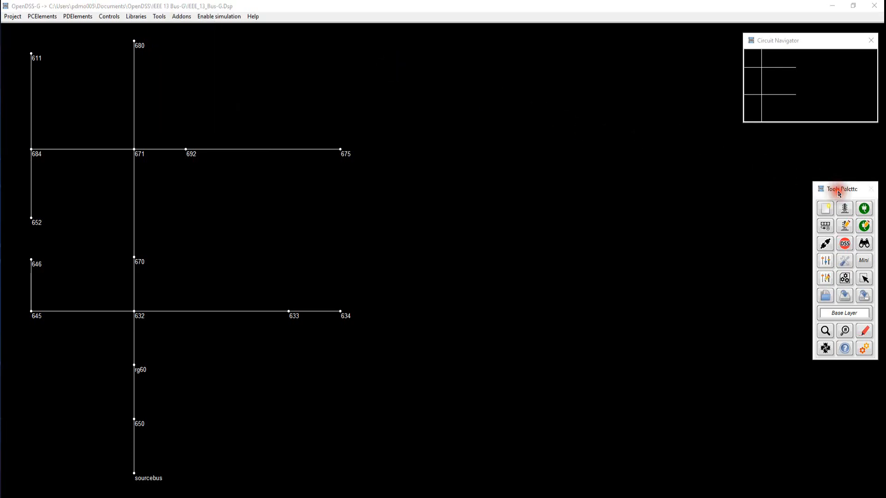
click(845, 245)
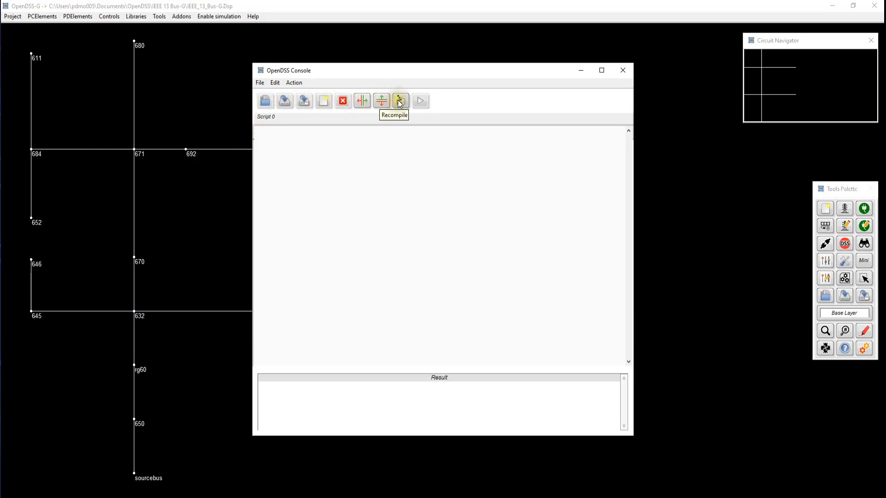
click(435, 157)
click(415, 192)
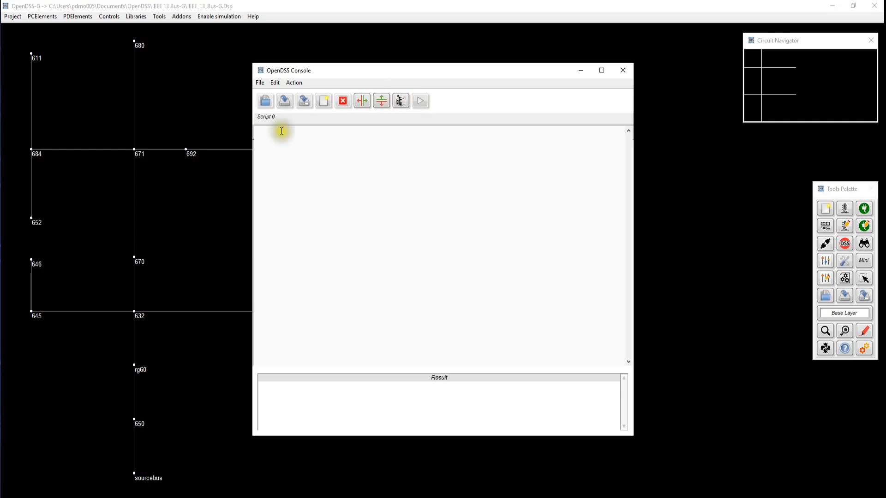
click(366, 100)
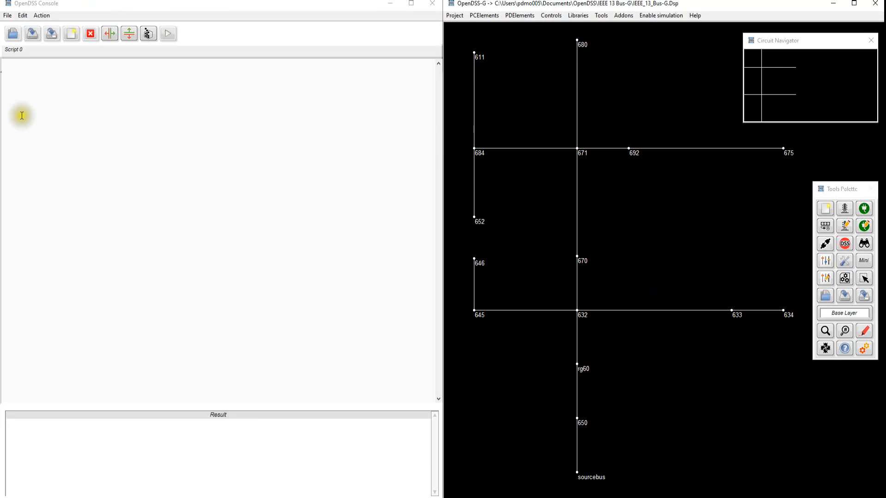
Step: Stack the circuit window above the OpenDSS console and bring the whole circuit into view
click(128, 33)
scroll(283, 198, down, 2)
mouse_move(278, 203)
mouse_down()
mouse_move(270, 155)
mouse_move(285, 138)
mouse_move(307, 140)
mouse_up()
scroll(270, 155, down, 4)
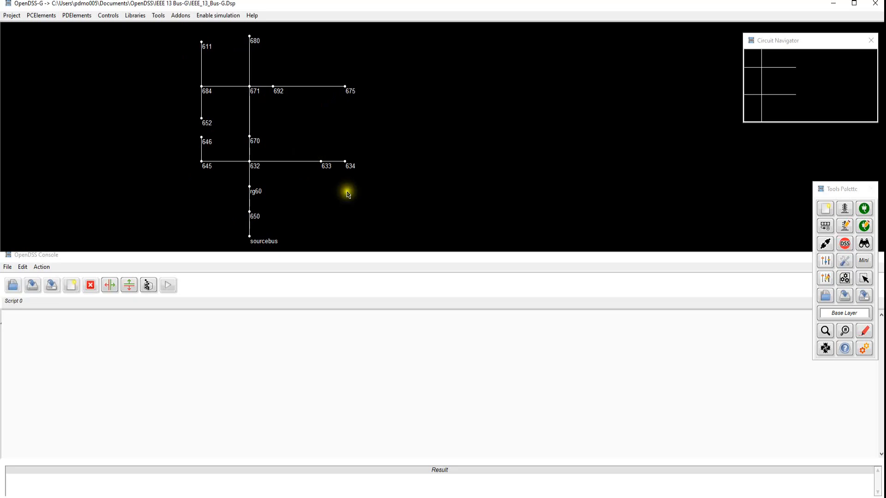
Step: Return the console and circuit windows to a side-by-side layout and fit the whole circuit in view
click(110, 285)
right_click(549, 272)
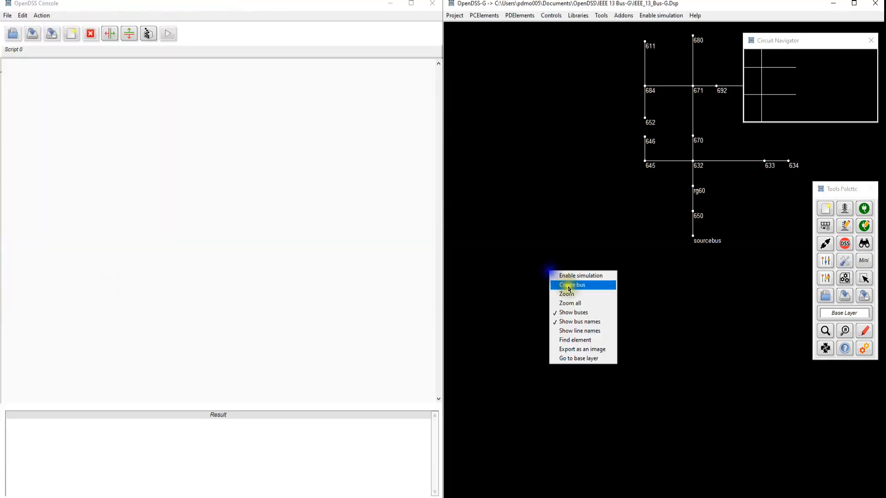
click(574, 303)
scroll(566, 282, down, 2)
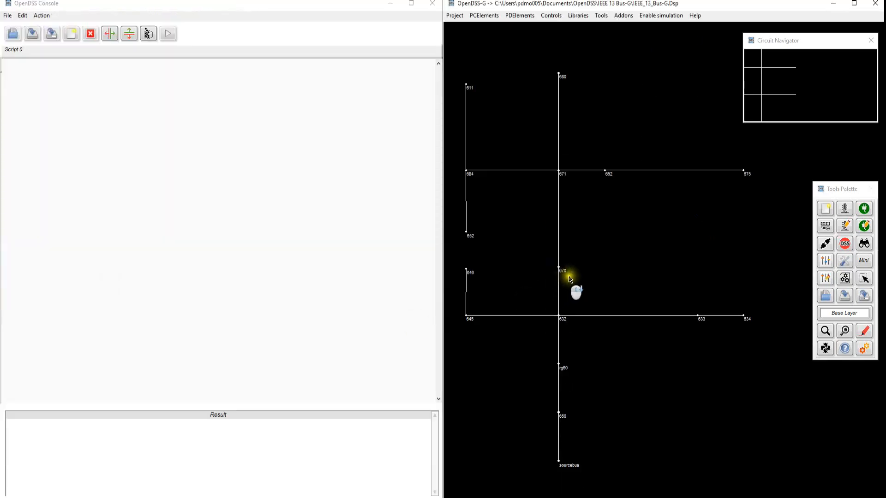
drag(636, 264, 648, 268)
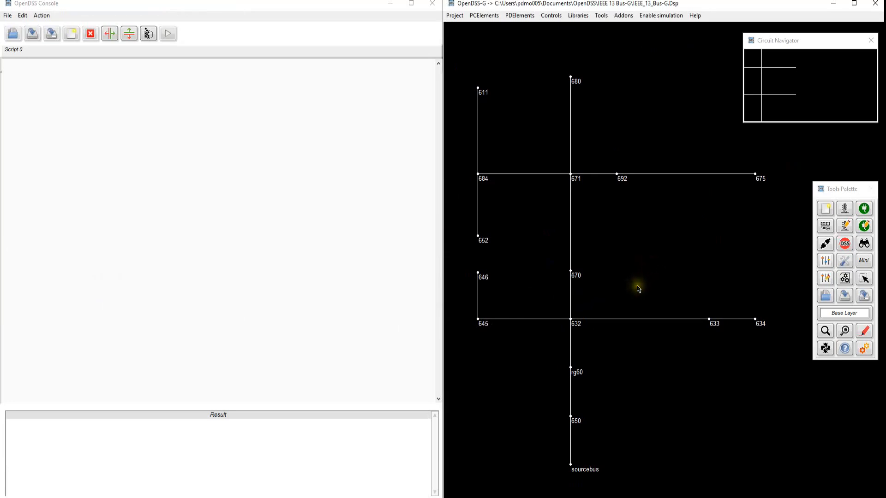
Step: Begin a statement in the console script with the suggested command "new"
click(50, 99)
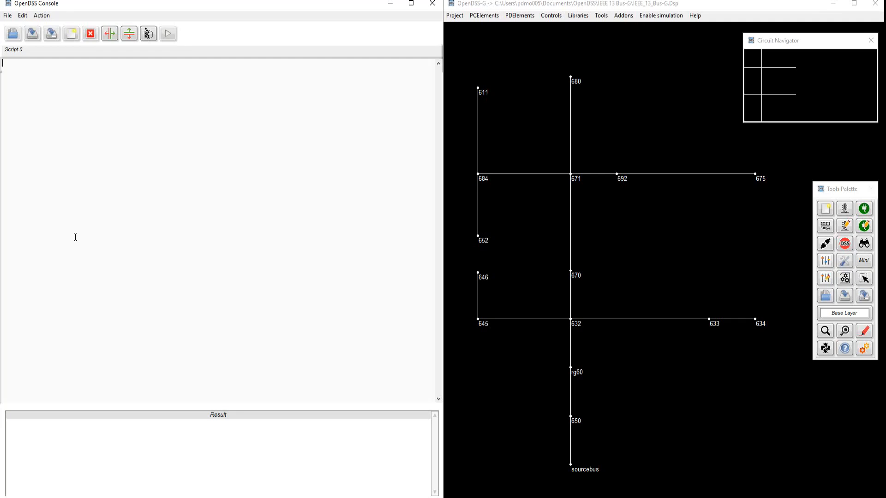
click(75, 237)
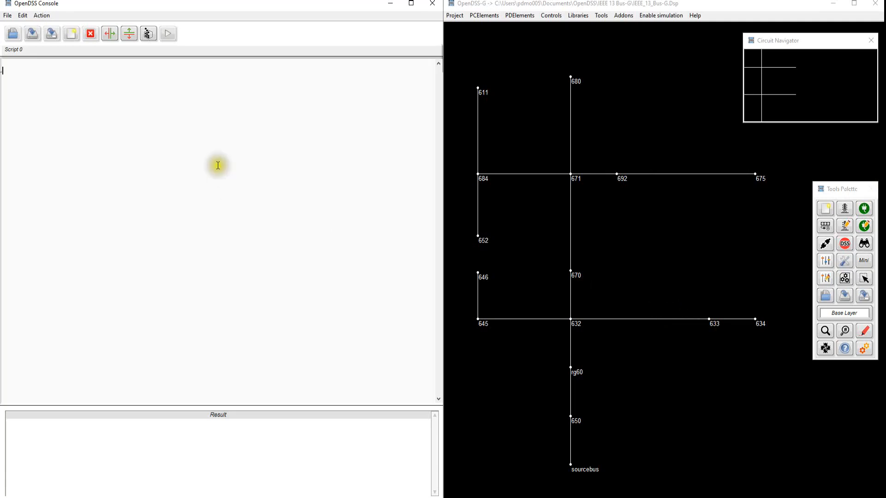
click(137, 116)
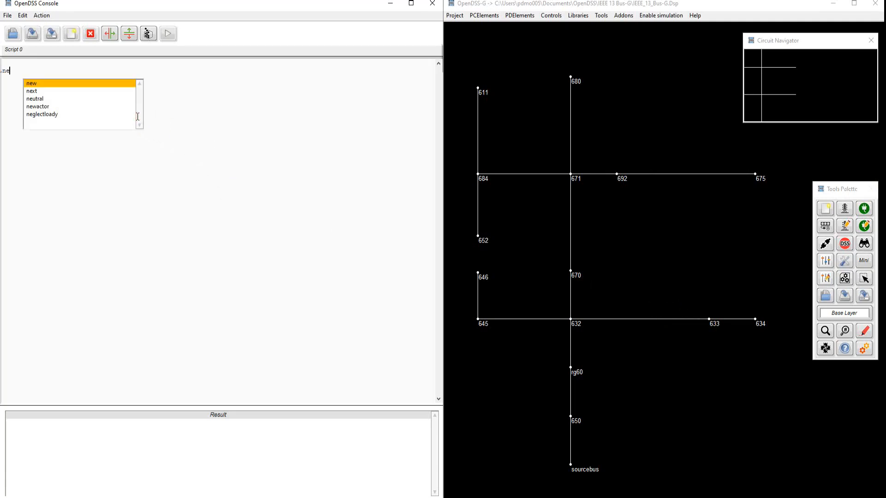
text(ne)
key(Return)
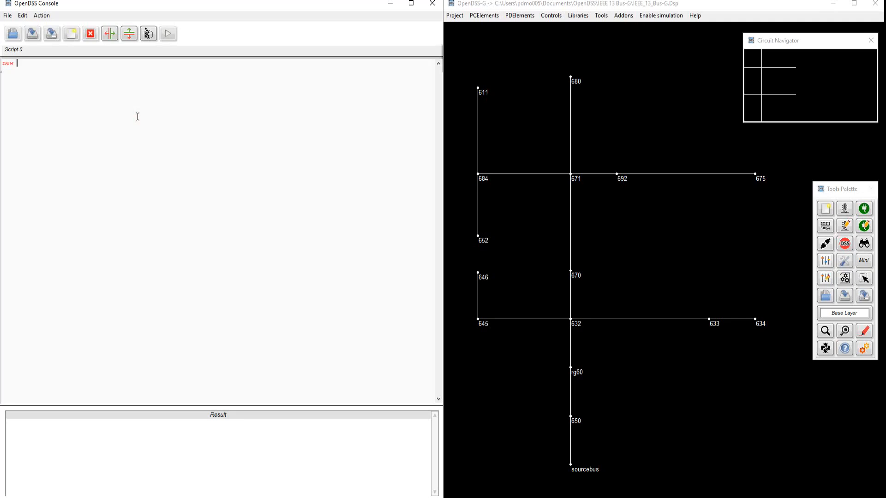
Step: Add the suggested element class "line" to the statement and name the line "myline"
text(li)
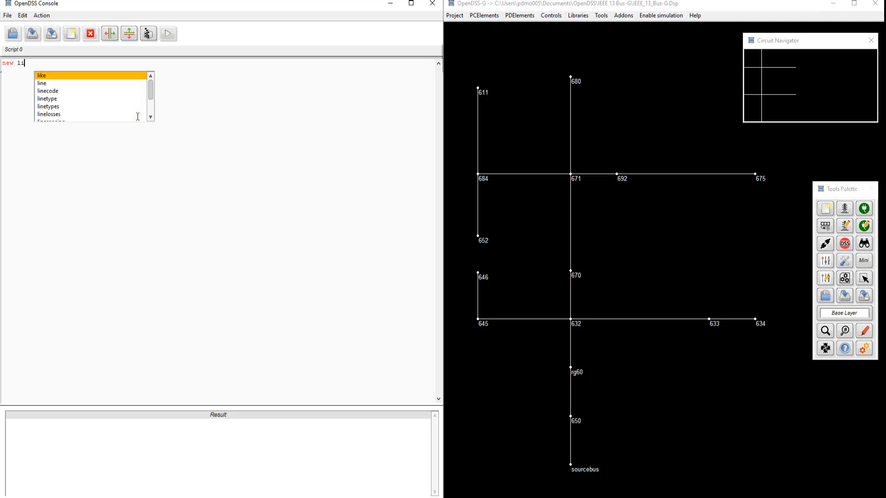
key(Down)
key(Down)
key(Down)
key(Down)
key(Up)
key(Up)
key(Up)
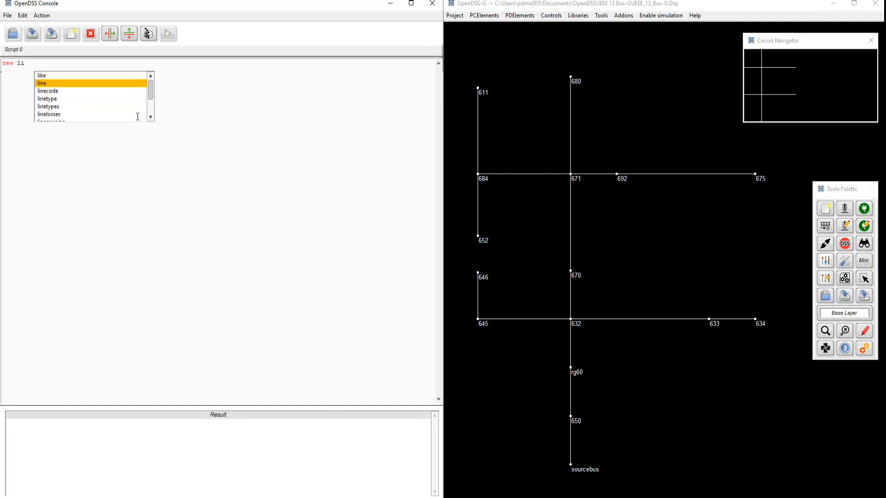
click(50, 84)
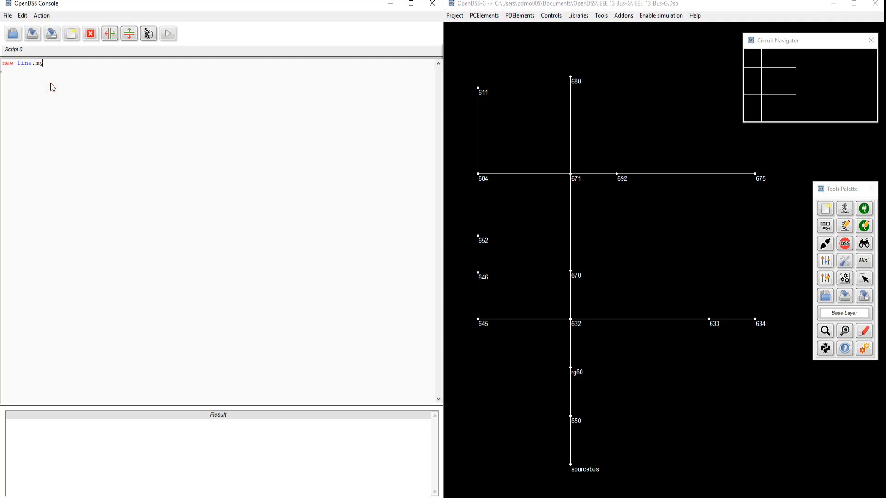
text(.myline)
Step: Import the line class's phases property into the statement, set it to 3, and append "bus1="
right_click(67, 63)
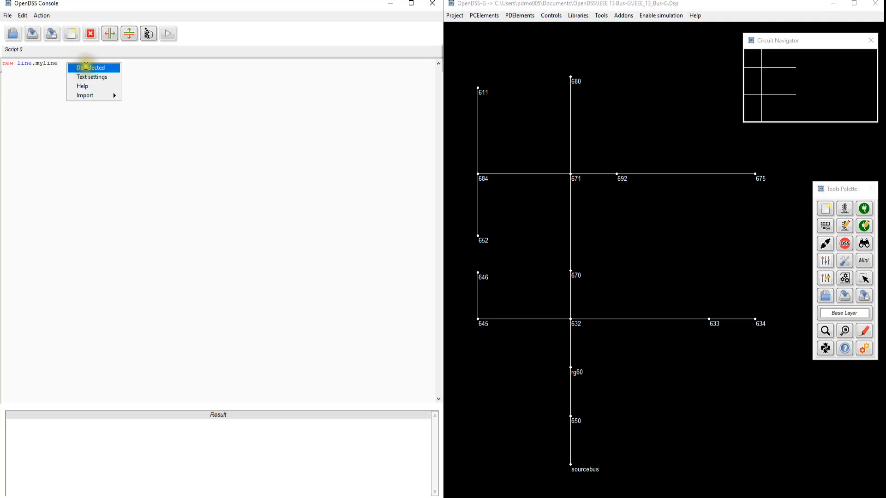
click(86, 76)
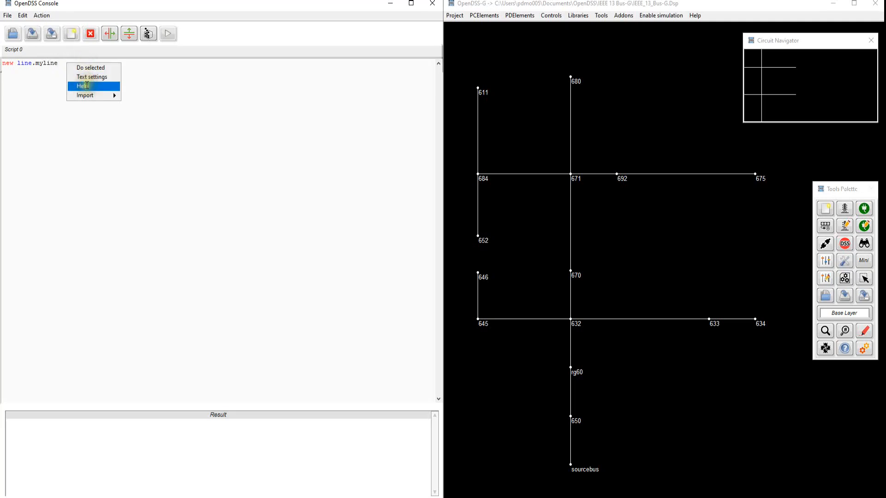
click(85, 95)
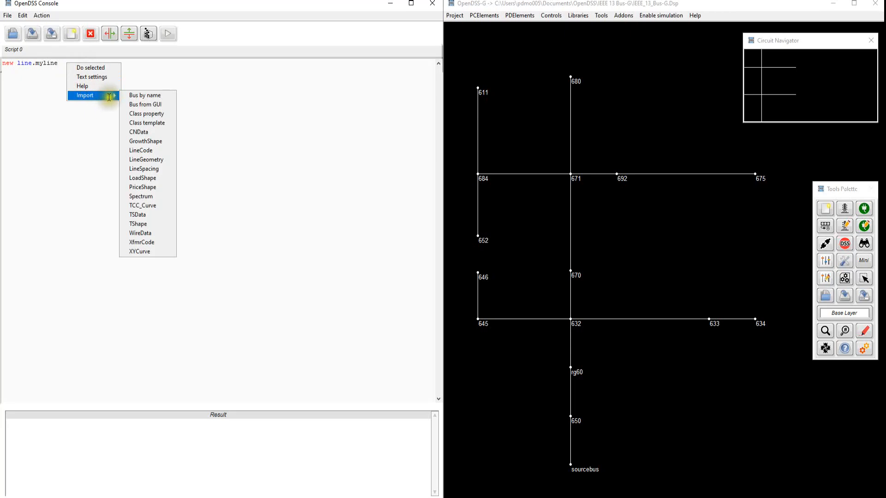
click(156, 116)
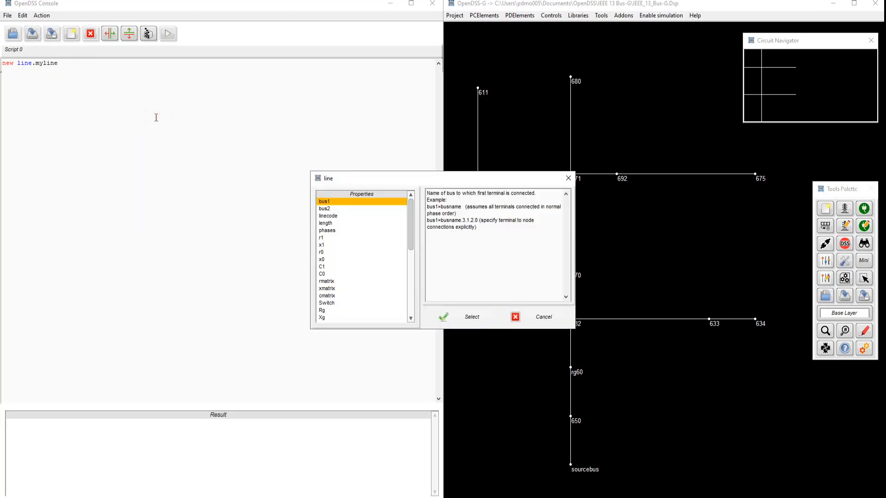
click(332, 232)
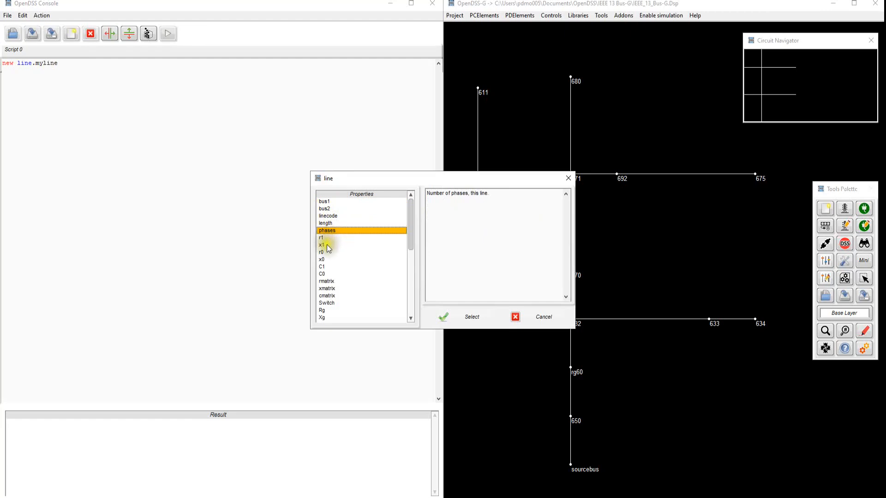
scroll(331, 284, down, 4)
scroll(331, 286, up, 3)
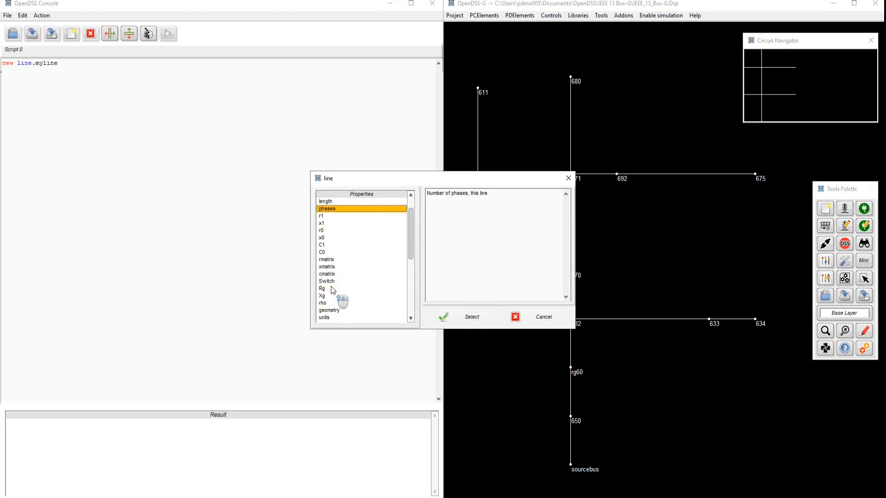
scroll(331, 288, up, 1)
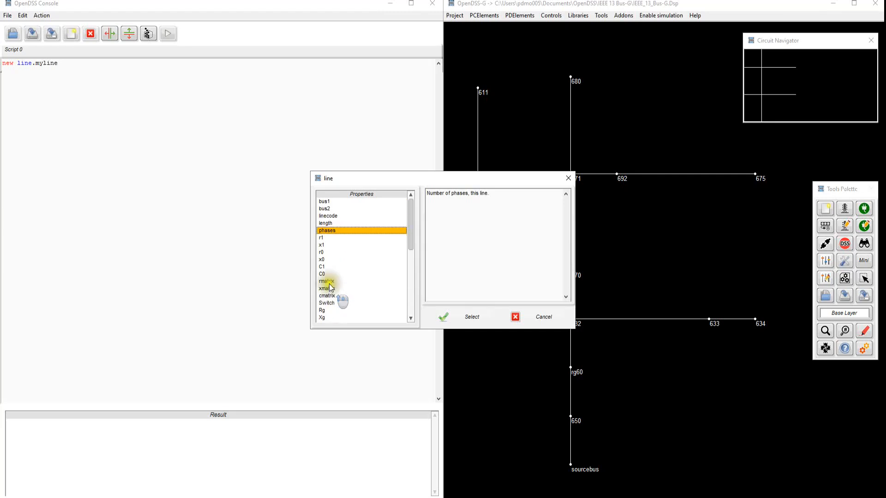
click(471, 317)
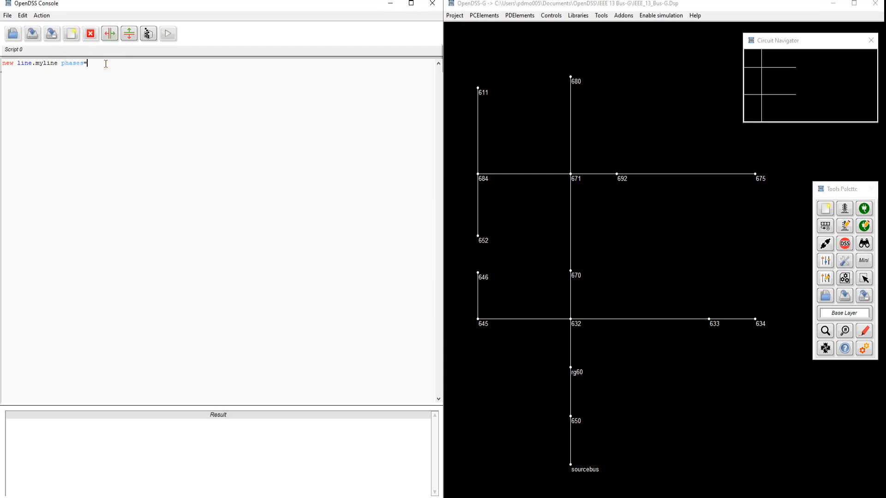
text(3 bus1=)
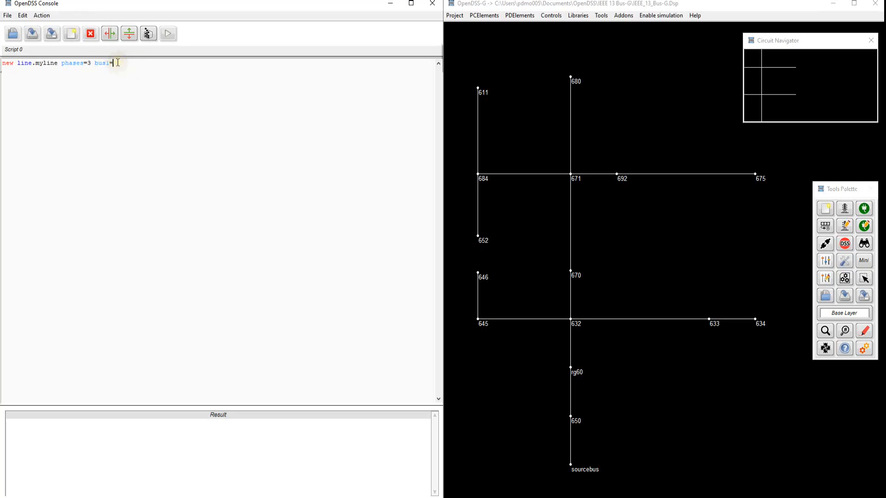
Step: Import bus 692 by name as the bus1 value, connecting all phases A, B and C to nodes 1, 2 and 3
right_click(117, 63)
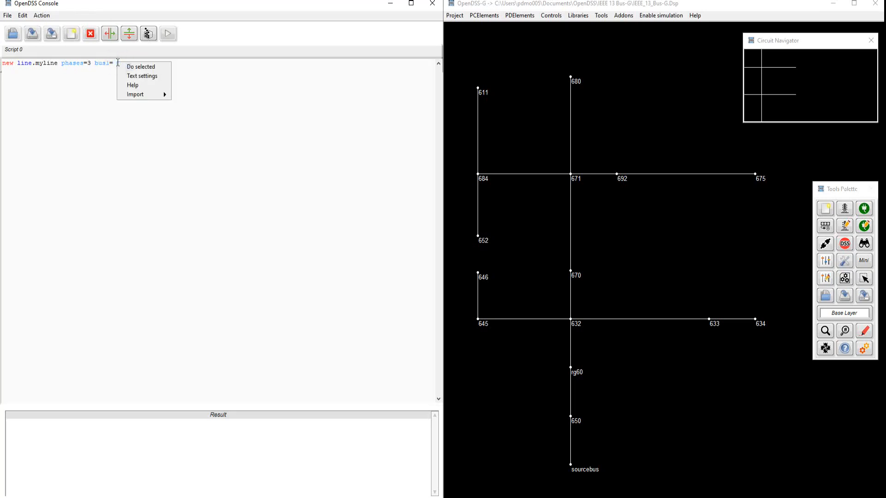
mouse_move(142, 94)
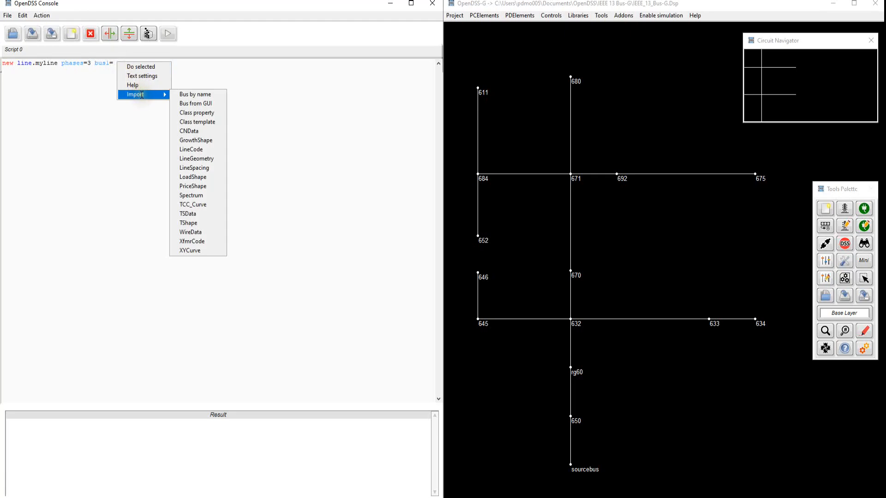
click(200, 95)
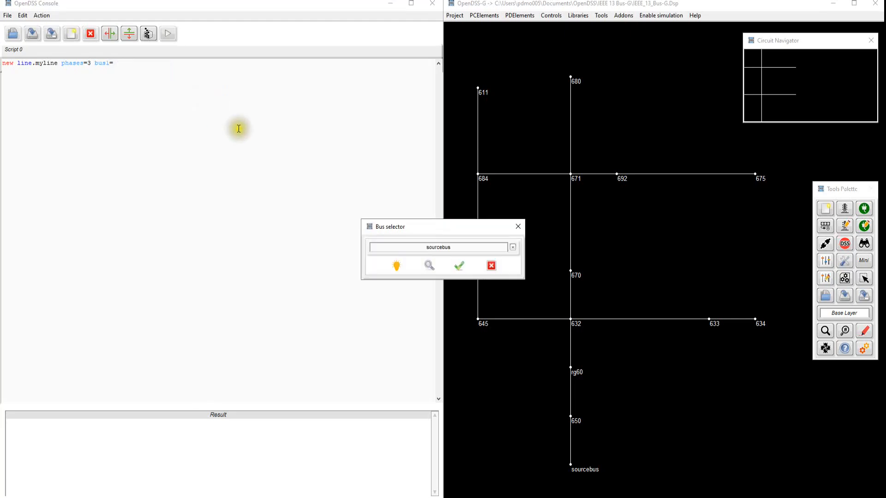
double_click(461, 247)
key(BackSpace)
text(692)
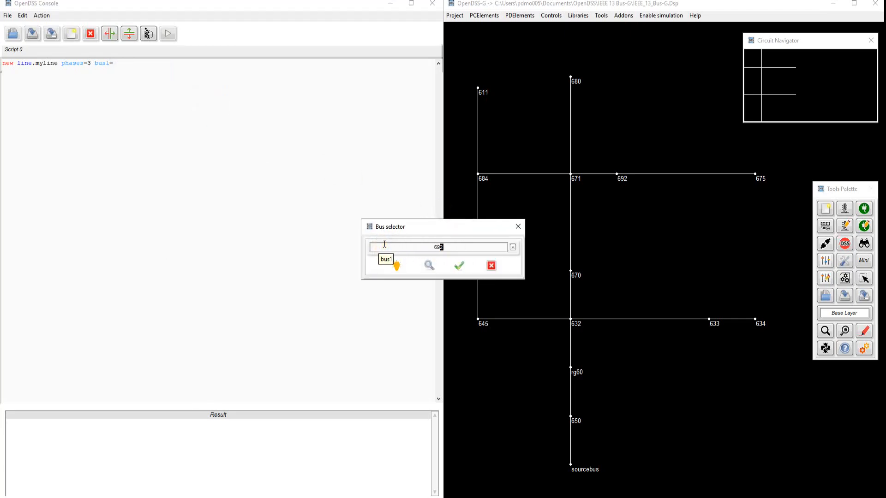
click(396, 266)
click(513, 248)
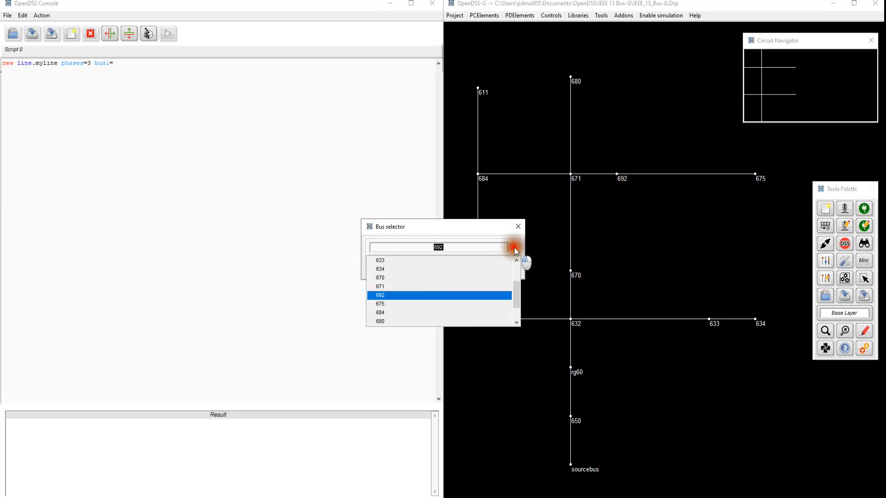
click(440, 296)
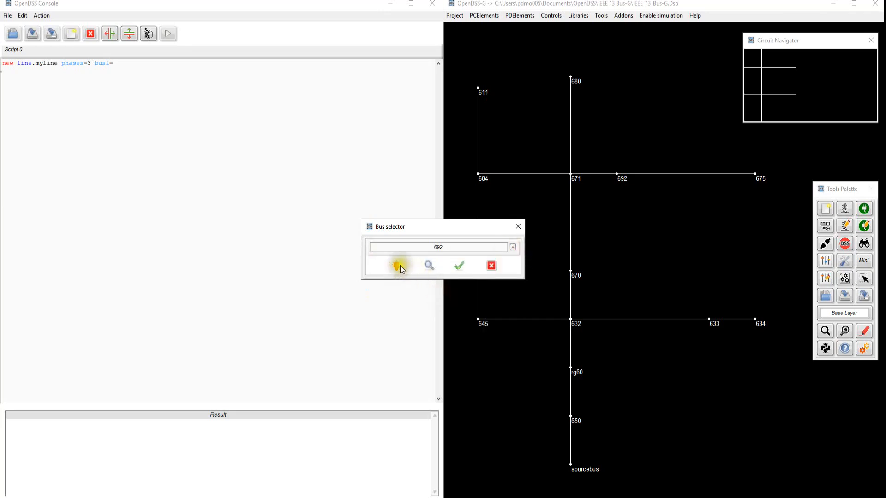
click(458, 265)
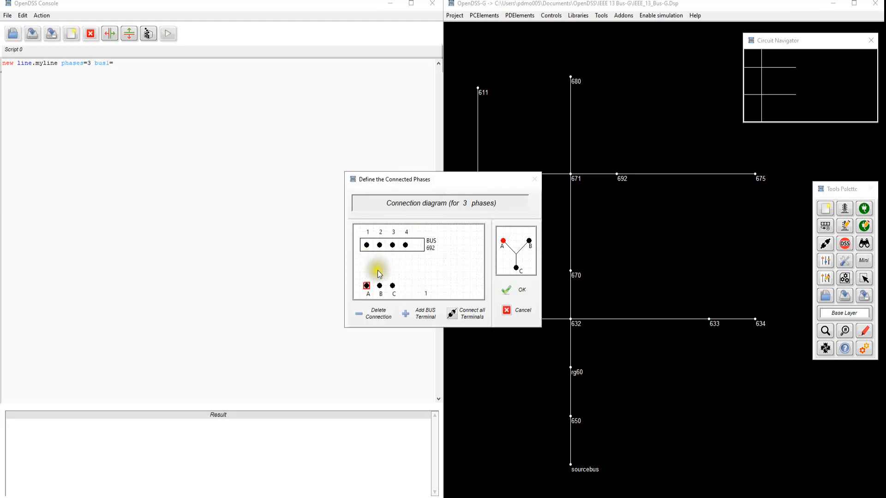
click(469, 318)
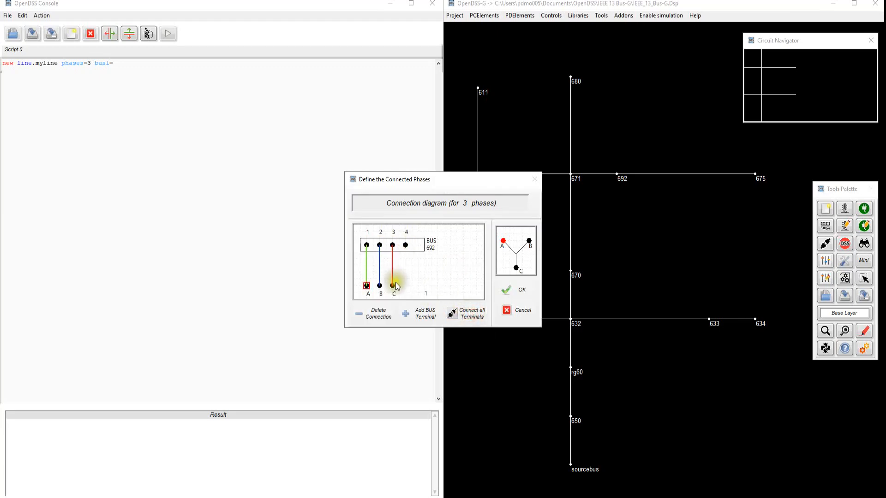
click(506, 290)
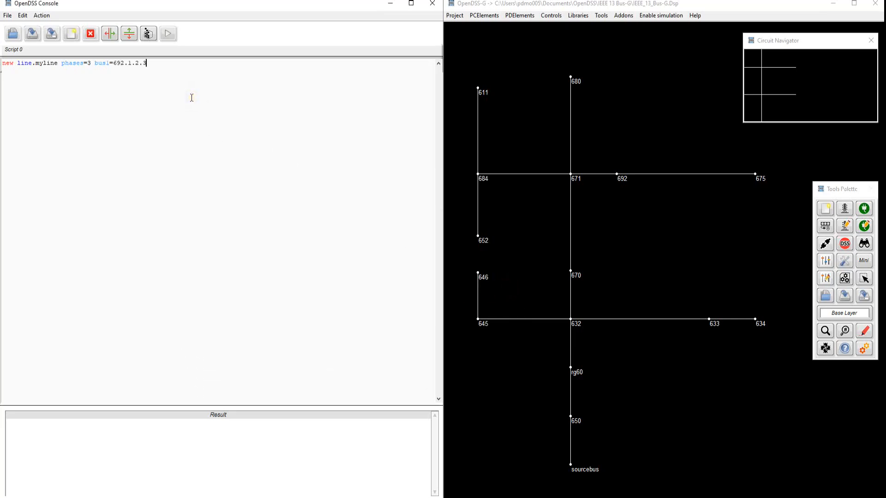
Step: Add the suggested bus2 property to the myline statement, followed by an equals sign
text(bus)
text(bu)
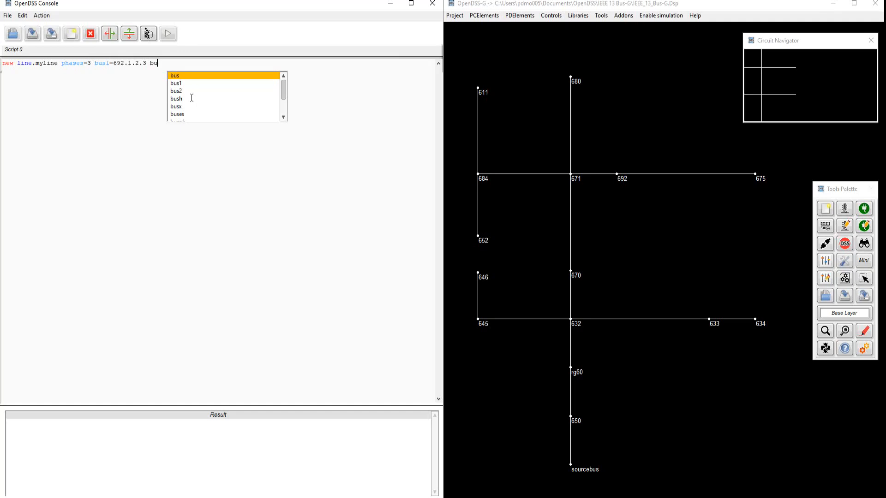
double_click(175, 92)
click(181, 63)
text(=)
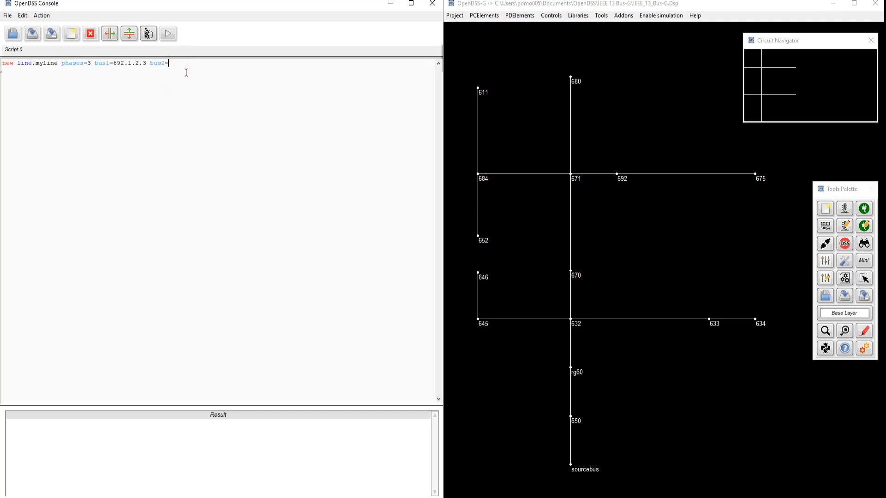
Step: Import bus 633 from the circuit diagram as the bus2 value and append nodes .1.2.3 to it
right_click(171, 63)
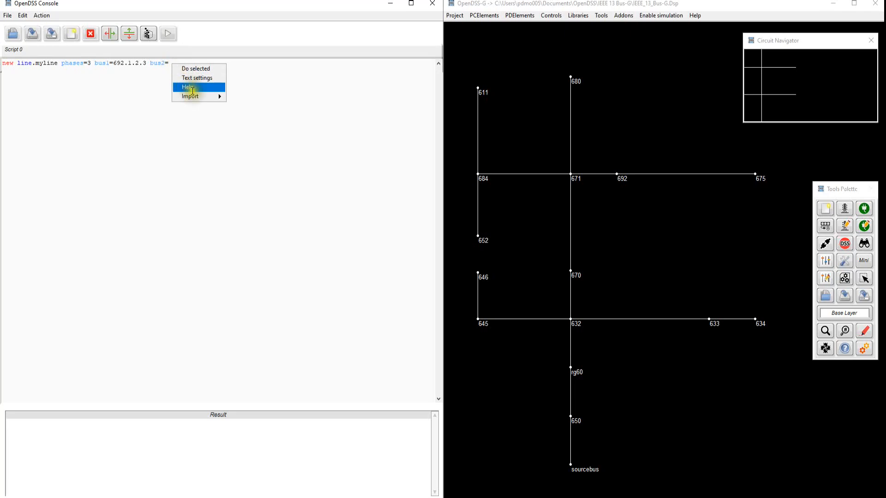
mouse_move(195, 94)
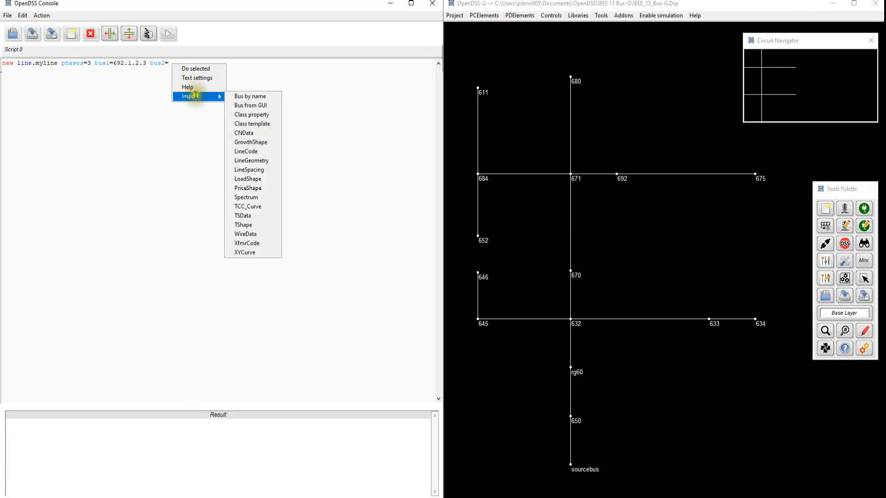
click(249, 106)
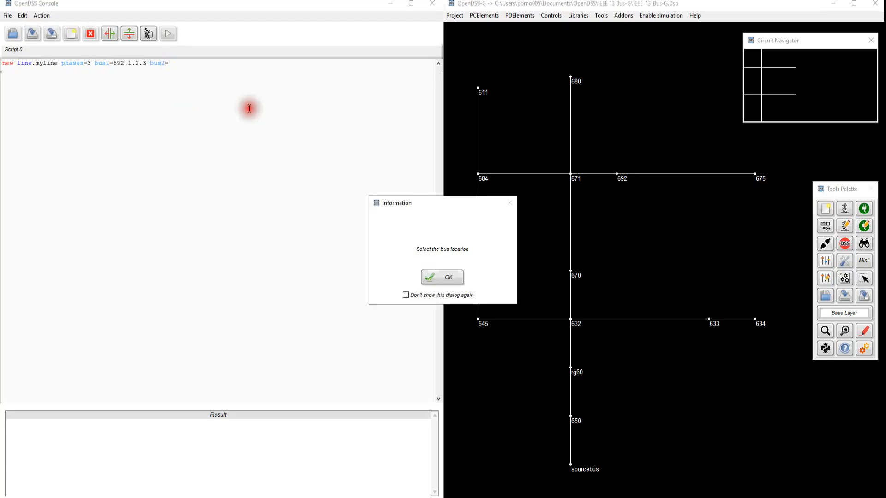
click(442, 277)
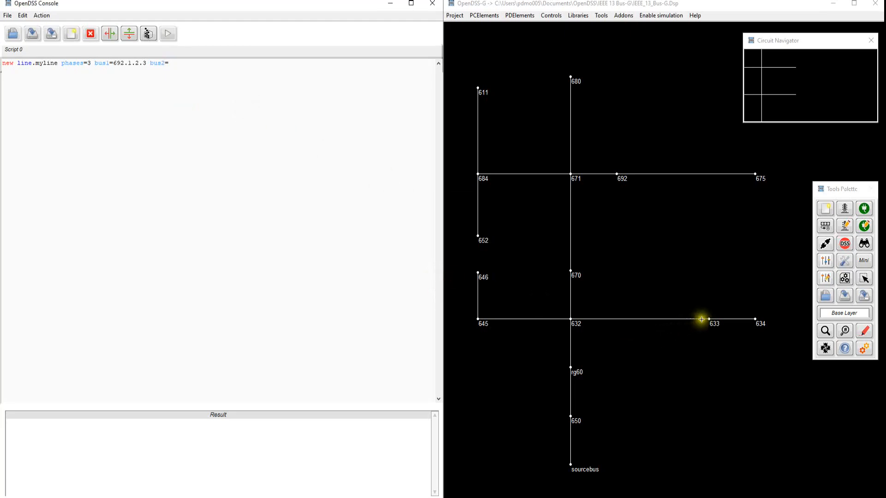
drag(702, 309, 725, 332)
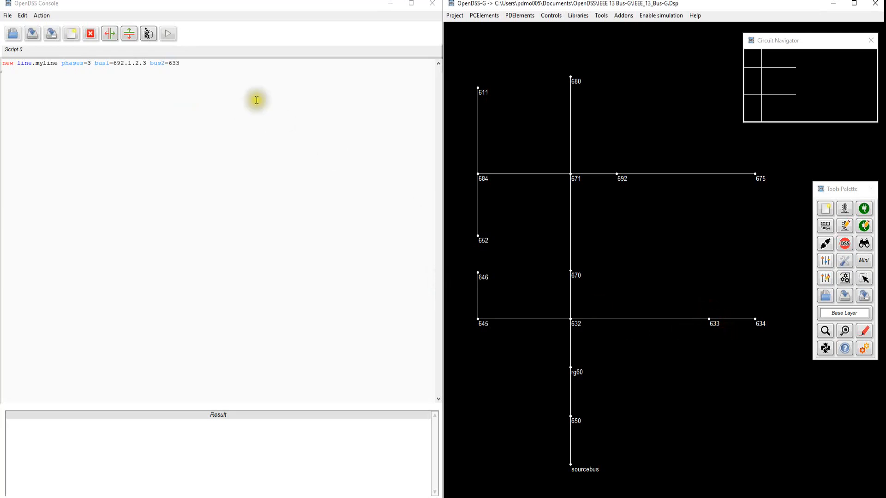
click(179, 63)
text(.1.2.3)
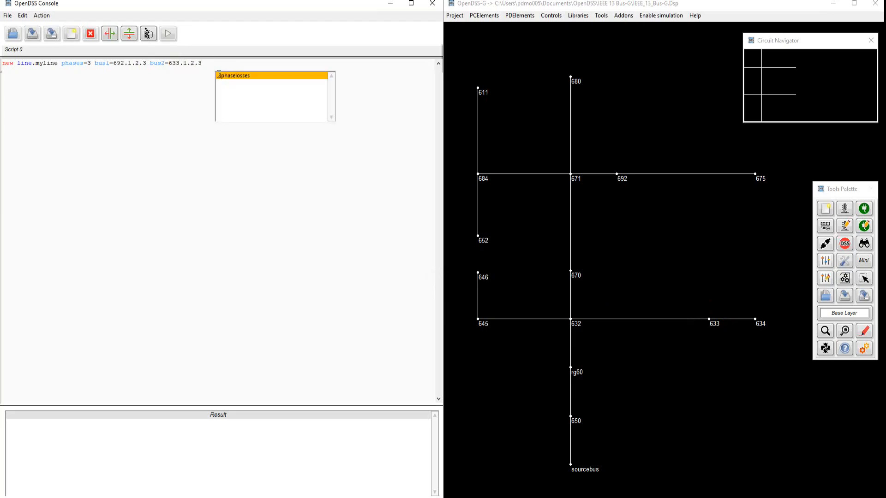
click(223, 87)
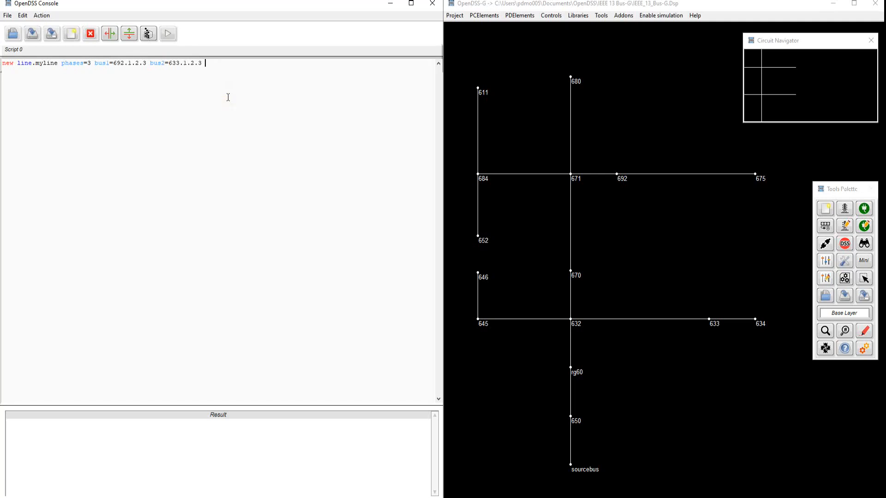
Step: Append the suggested switch property to the myline statement and set it to Yes
text(sw)
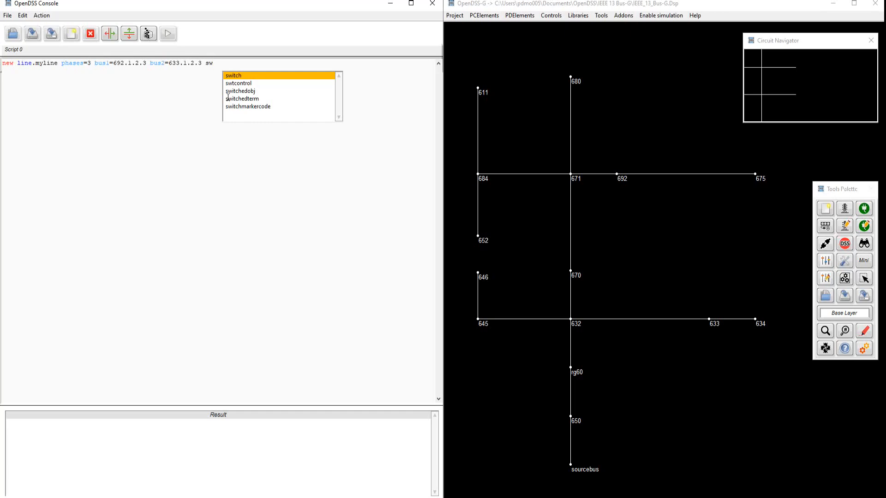
key(Return)
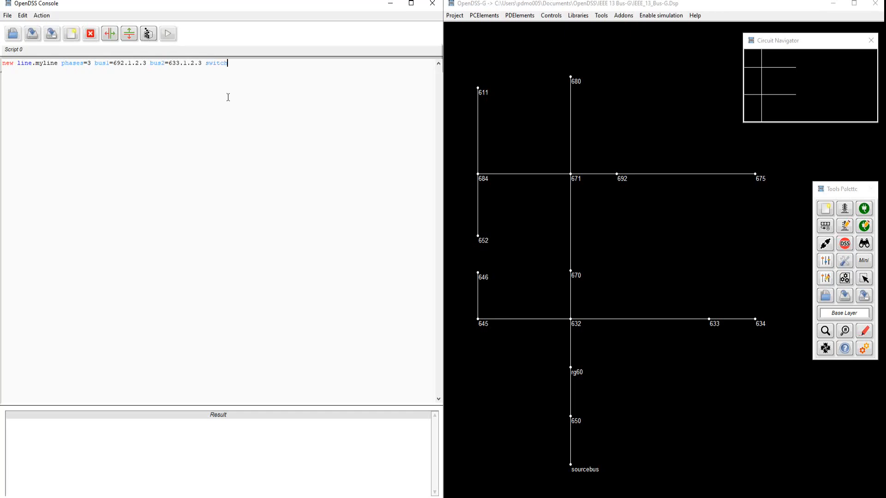
text(=Yes)
Step: Shift the myline statement down with blank space above it and execute that line
click(3, 63)
key(Return)
click(110, 79)
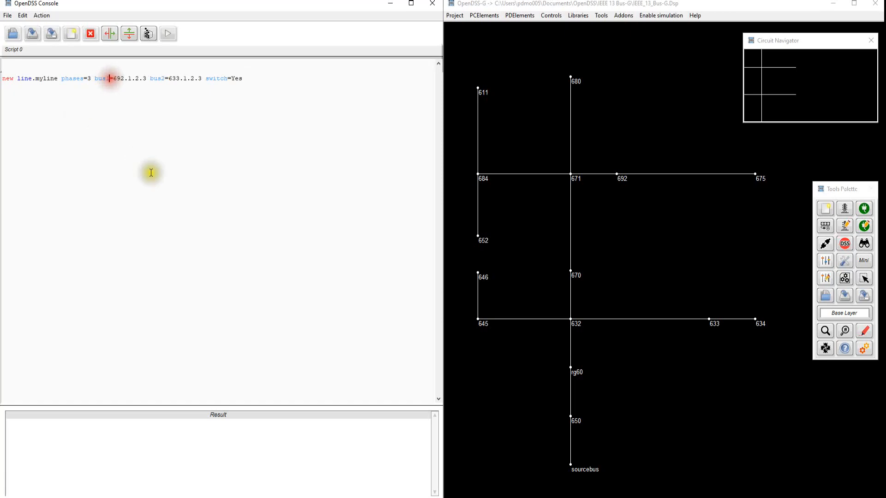
key(ctrl+d)
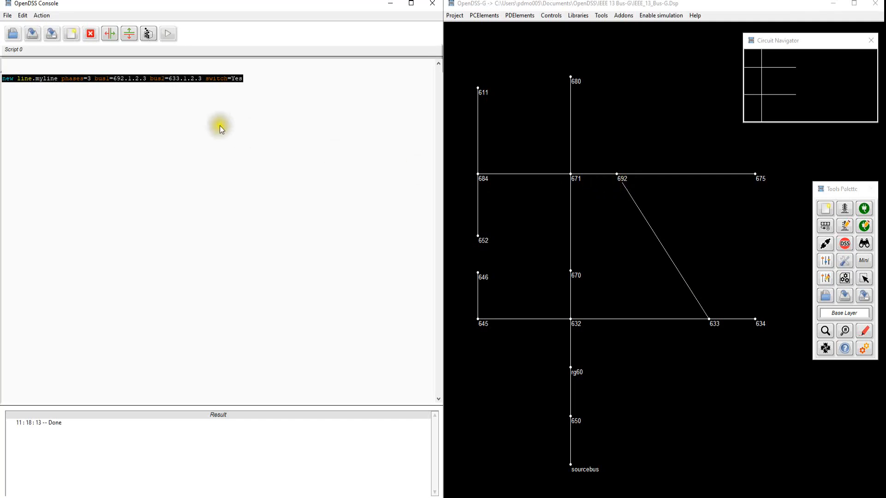
click(55, 424)
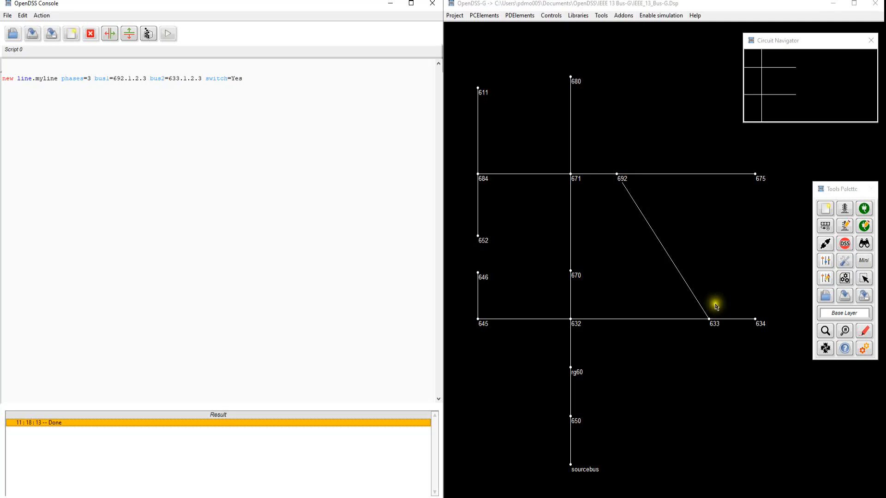
Step: Move bus 633 slightly toward bus 634 in the circuit diagram
click(755, 281)
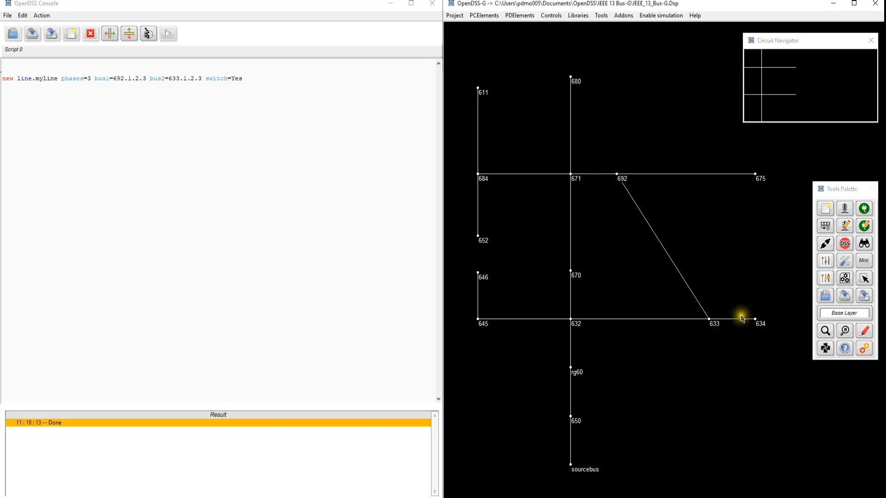
mouse_move(708, 319)
mouse_down()
mouse_move(699, 298)
mouse_move(623, 263)
mouse_move(631, 327)
mouse_move(622, 317)
mouse_move(737, 320)
mouse_move(713, 318)
mouse_up()
click(721, 407)
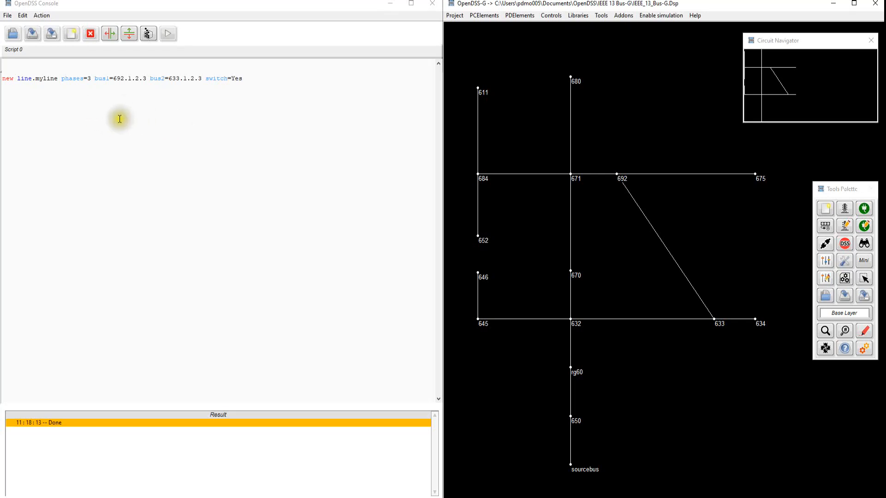
Step: Read the help descriptions of the bus2 and phases properties from the script, and close both help windows
right_click(156, 78)
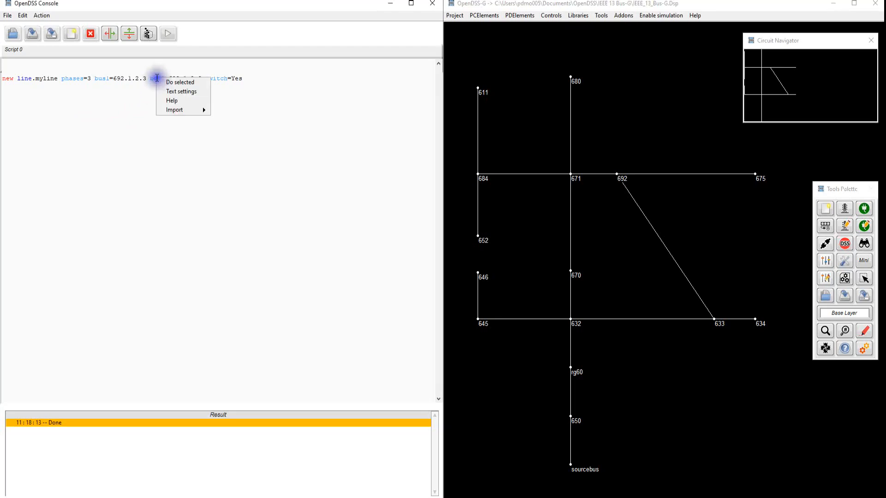
click(171, 101)
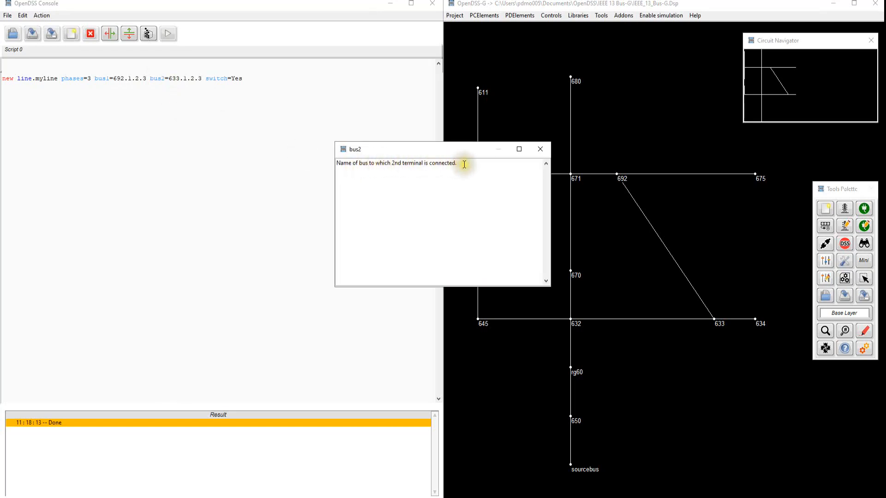
right_click(70, 78)
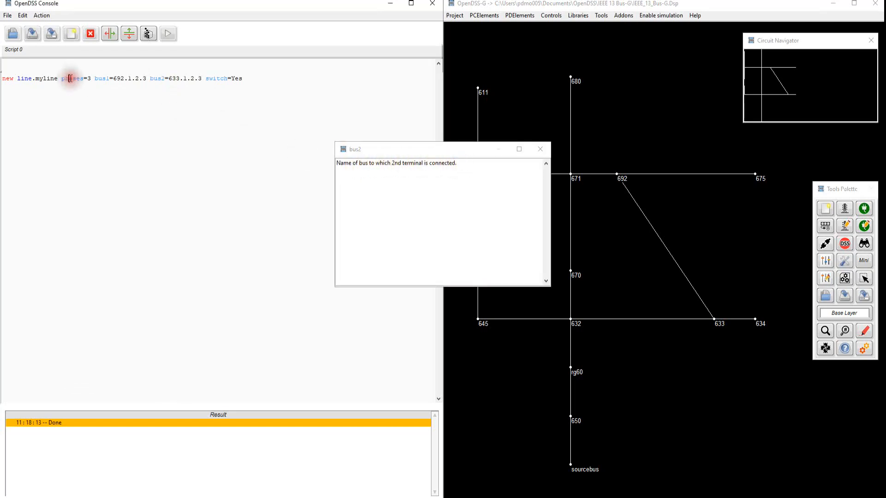
click(90, 101)
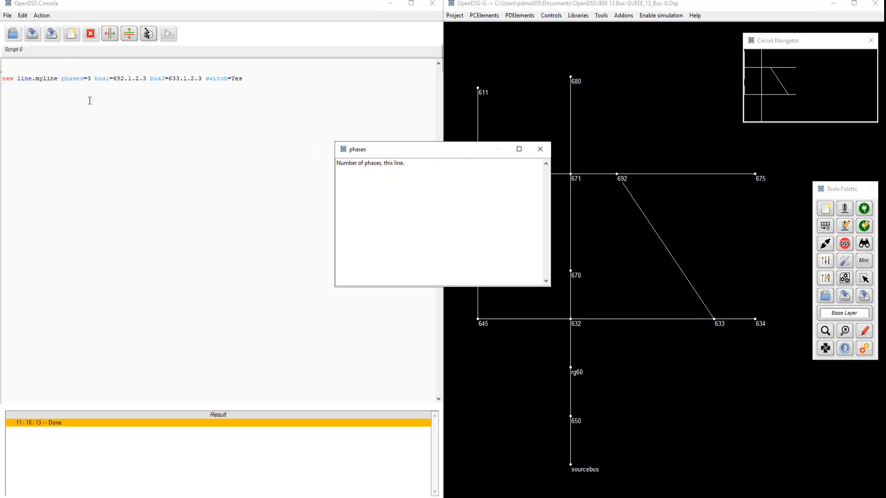
drag(399, 147, 491, 192)
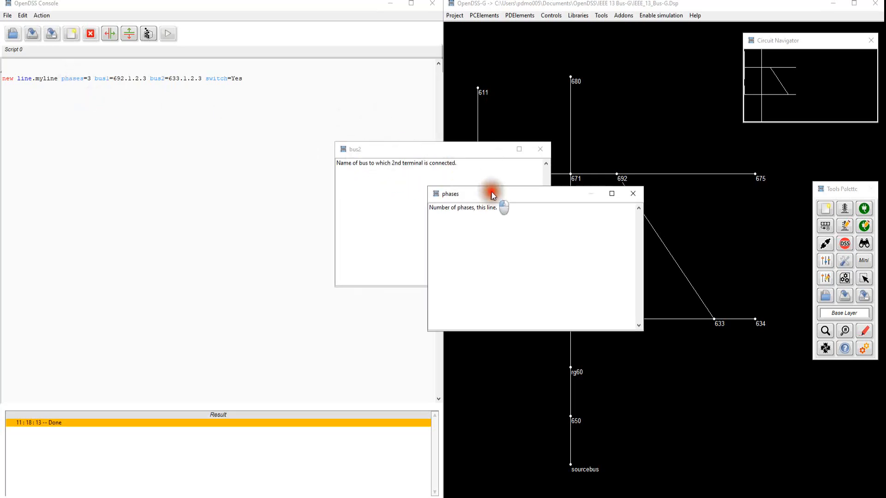
click(633, 194)
click(540, 149)
Step: Read the help description of the switch property and close it
click(216, 80)
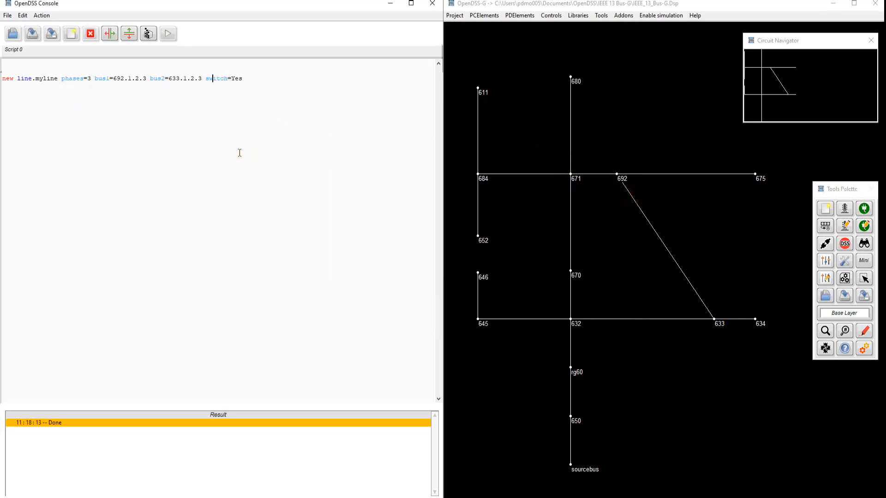
key(F1)
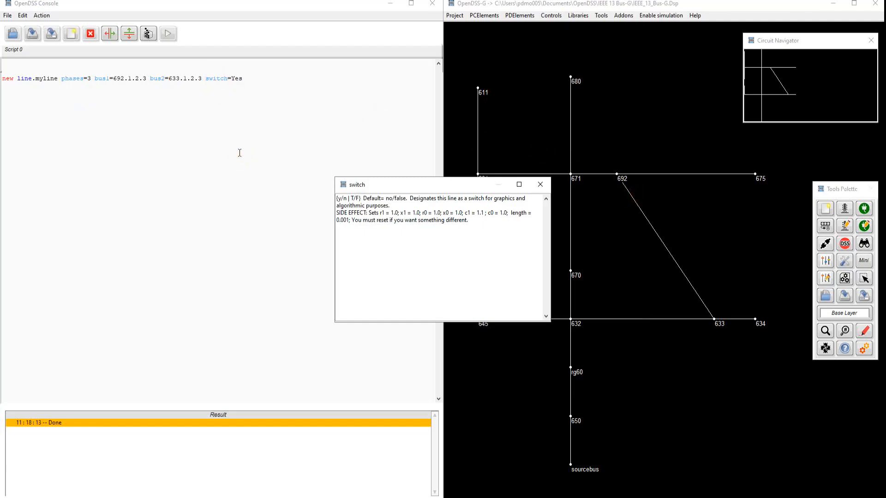
click(540, 184)
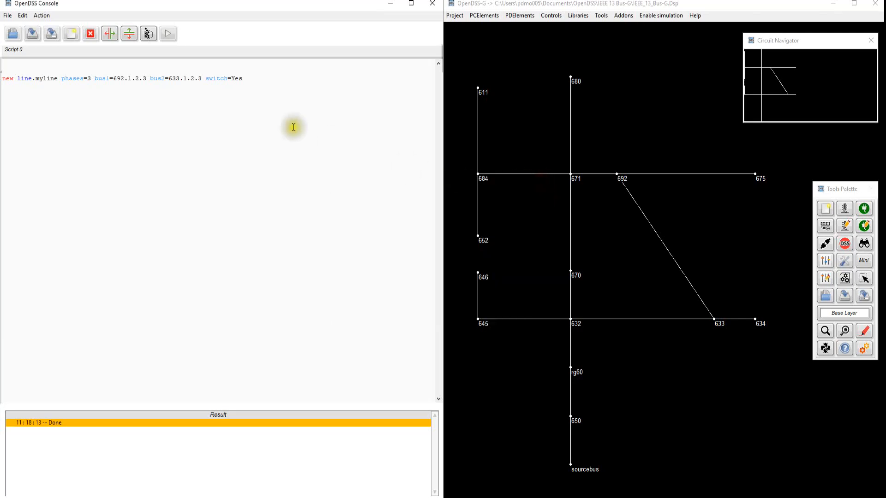
Step: Replace the myline statement with three-phase lines Sw1 (Bus1=150r, Bus2=149) and Sw2 (Bus1=13, Bus2=152), using r1=r0=1e-3, x1=x0=c1=c0=0.000 and Length=0.001
click(248, 78)
drag(243, 79, 3, 79)
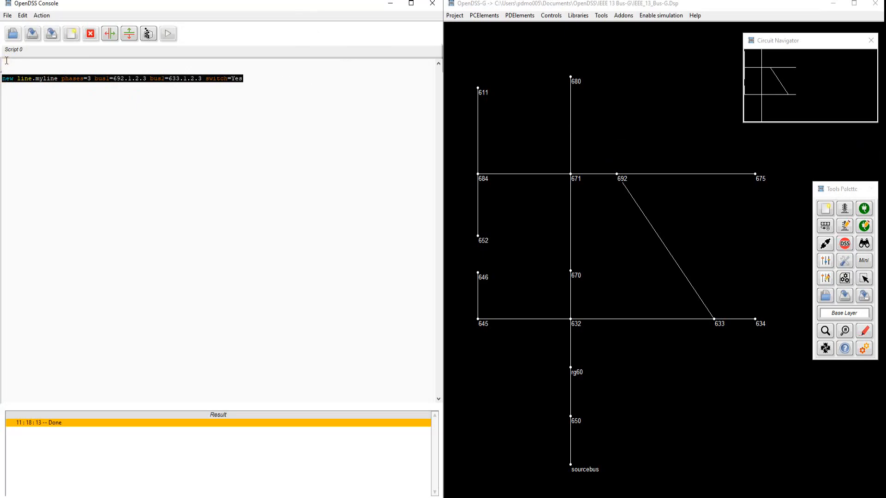
key(Delete)
click(148, 35)
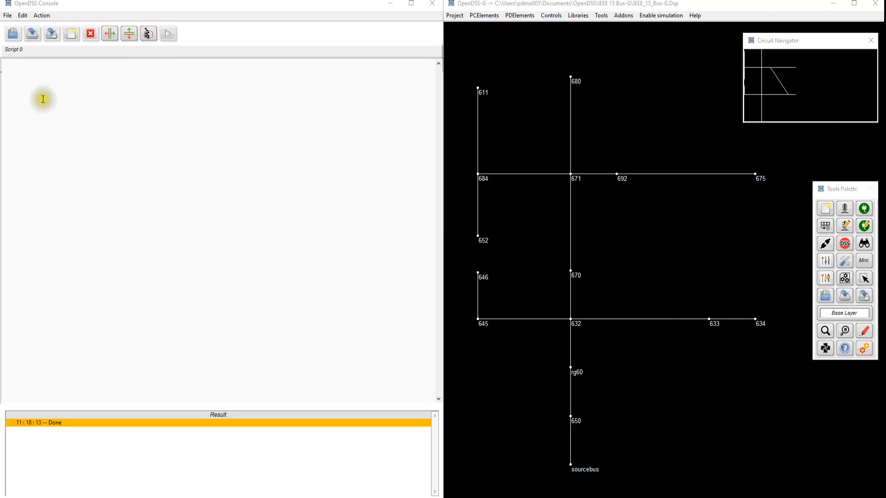
click(16, 99)
text(New Line.Sw1    phases=3  Bus1=150r   Bus2=149    r1=1e-3 r0=1e-3 x1=0.000 x0=0.000 c1=0.000 c0=0.000 Length=0.001 New Line.Sw2    phases=3  Bus1=13     Bus2=152    r1=1e-3 r0=1e-3 x1=0.000 x0=0.000 c1=0.000 c0=0.000 Length=0.001)
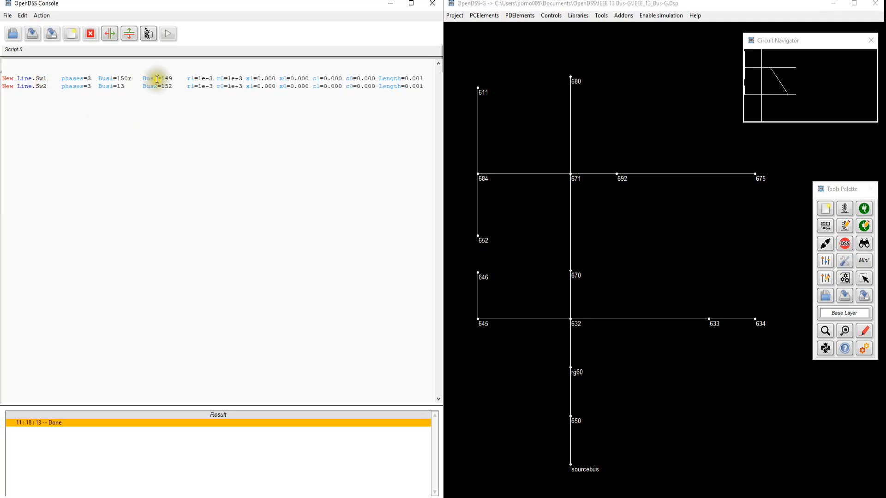
Step: Replace the Bus1 value of line Sw1 with bus 692, imported by picking it in the circuit diagram
drag(120, 78, 136, 78)
key(Delete)
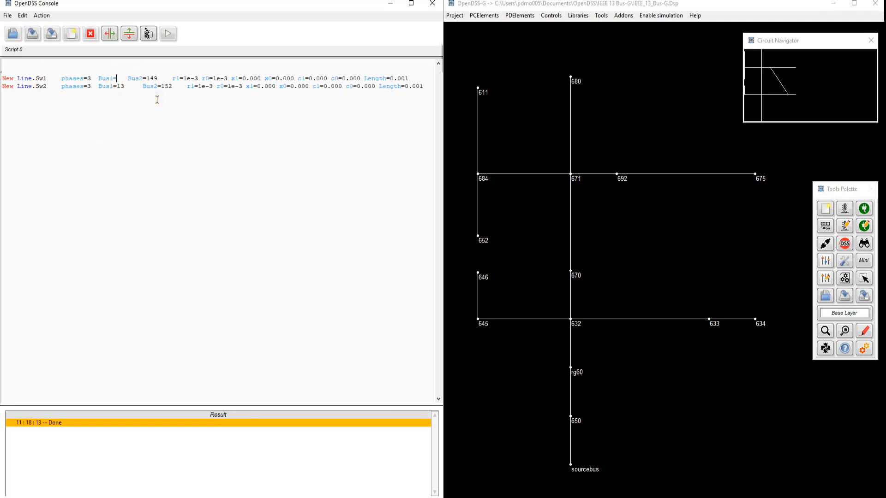
right_click(120, 77)
mouse_move(147, 109)
click(199, 118)
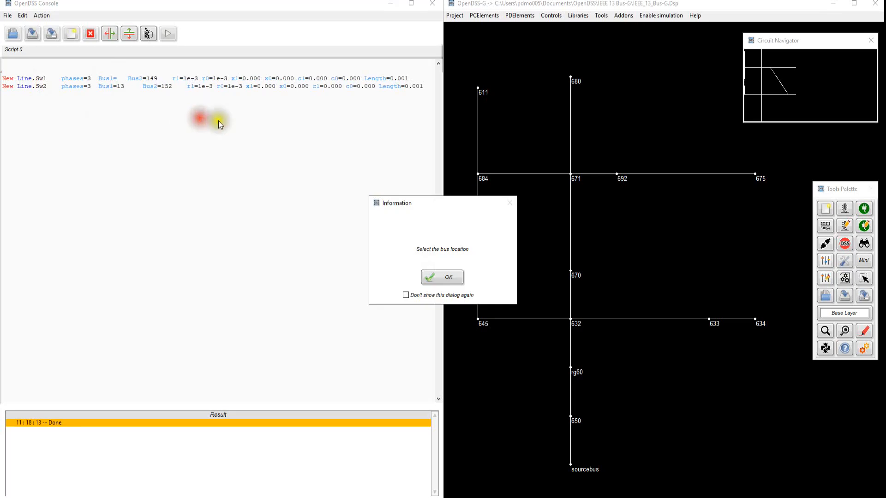
click(442, 276)
click(632, 180)
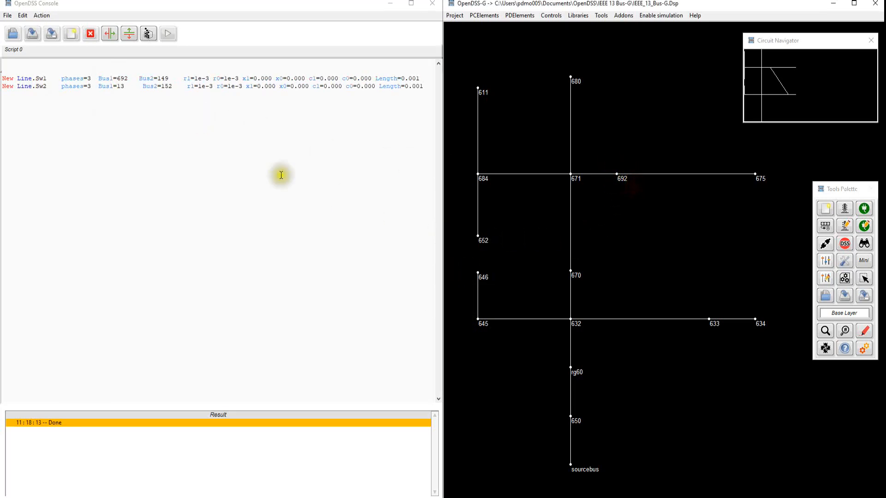
Step: Set the Bus1 value of line Sw2 to 149 and remove the extra spaces so its properties align with Sw1
click(123, 87)
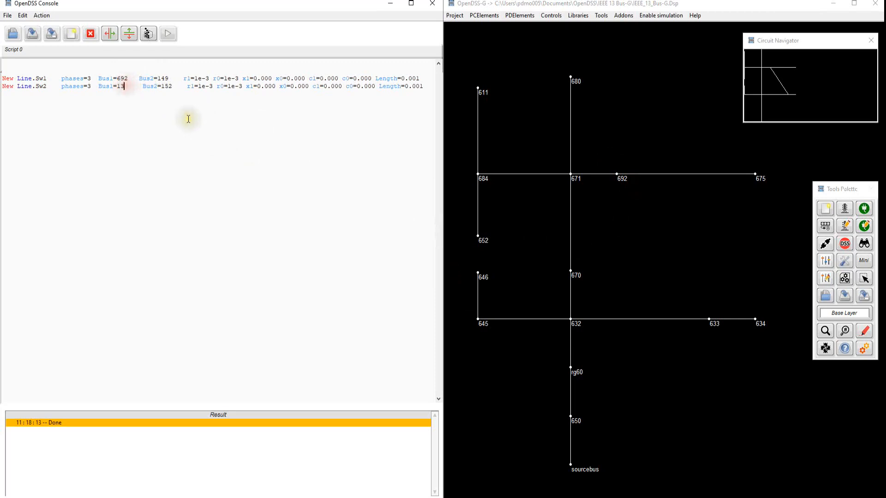
text(9)
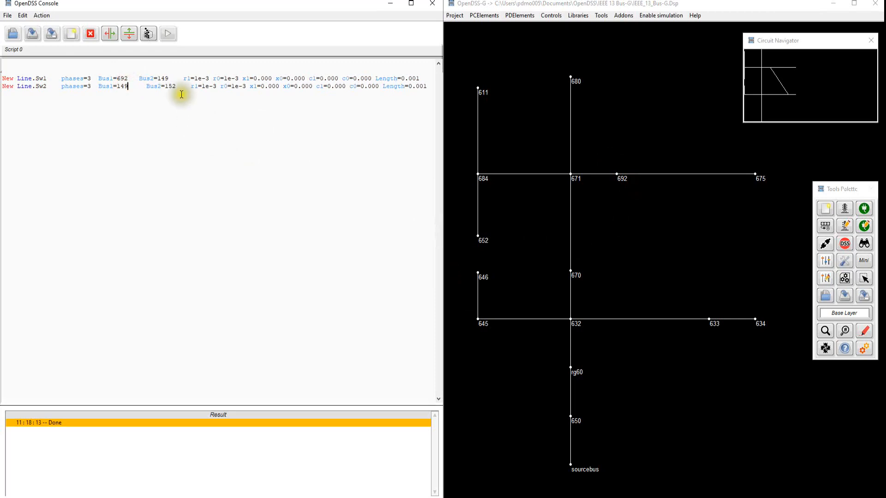
key(Delete)
key(Delete)
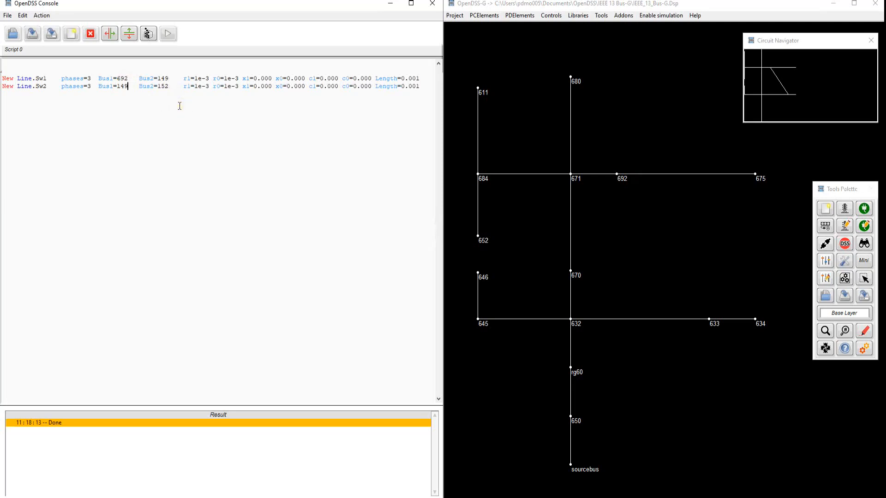
Step: Select across the Sw1 and Sw2 statements and execute both together
click(83, 79)
drag(83, 80, 89, 87)
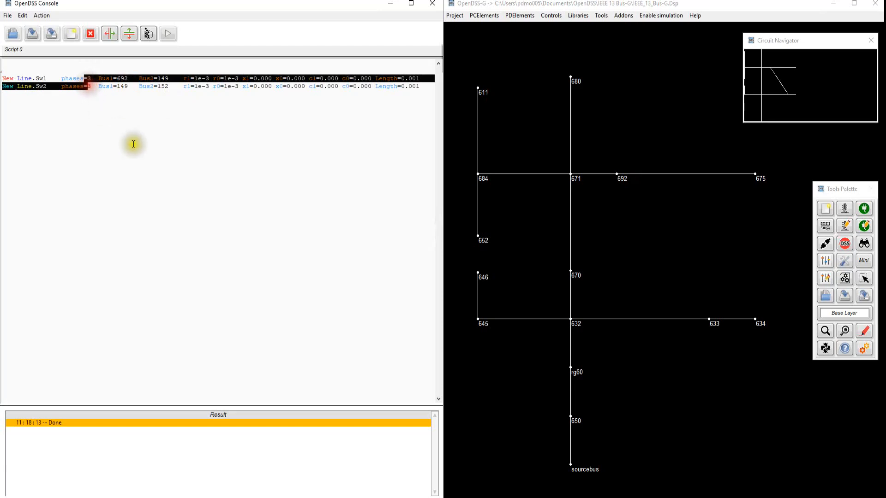
key(ctrl+d)
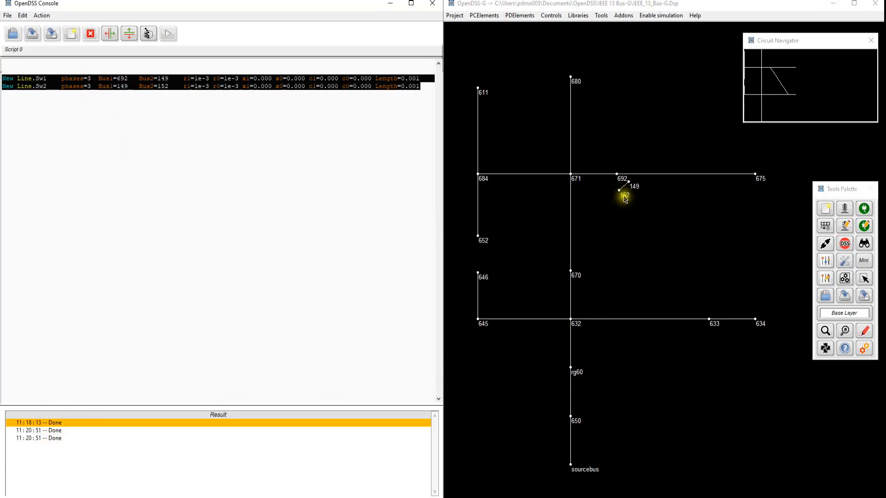
Step: Reposition buses 149 and 152 in the circuit diagram, with 149 directly below bus 692 and 152 diagonally below 149
drag(619, 191, 667, 215)
drag(628, 183, 641, 239)
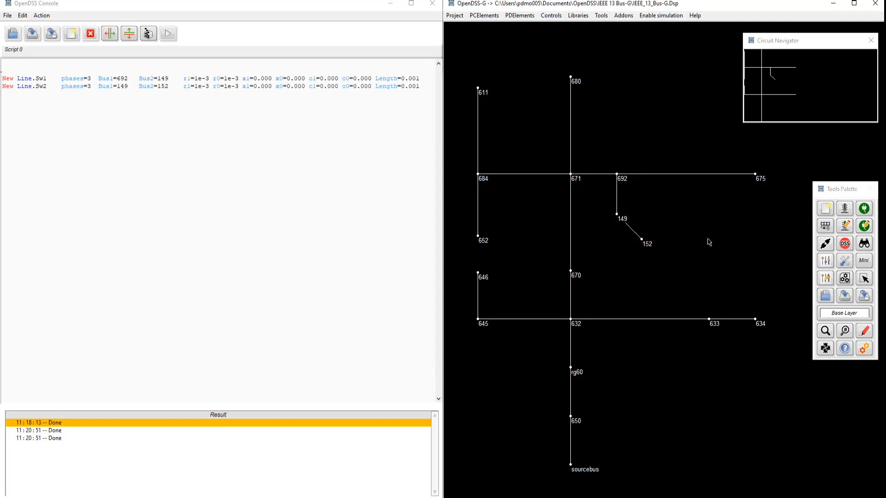
click(706, 238)
click(191, 169)
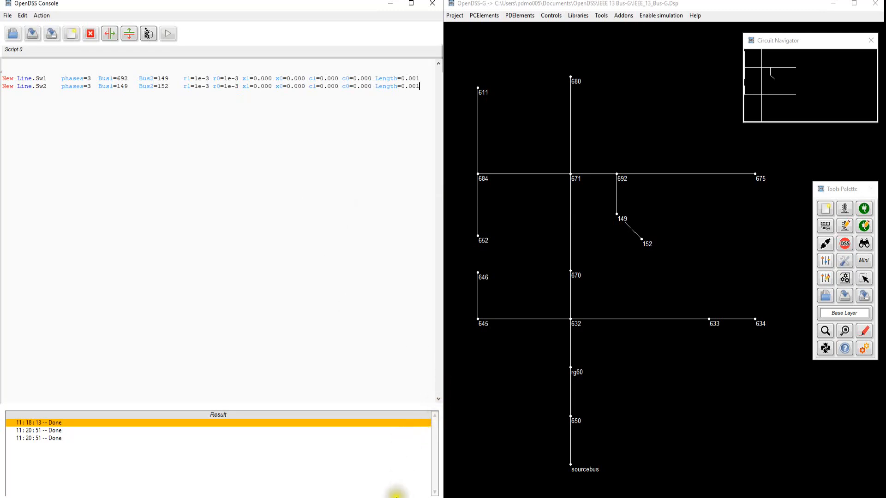
Step: Switch to Notepad++ and examine the coordinates of buses 149 and 152 in BusCoords2.dss
click(395, 497)
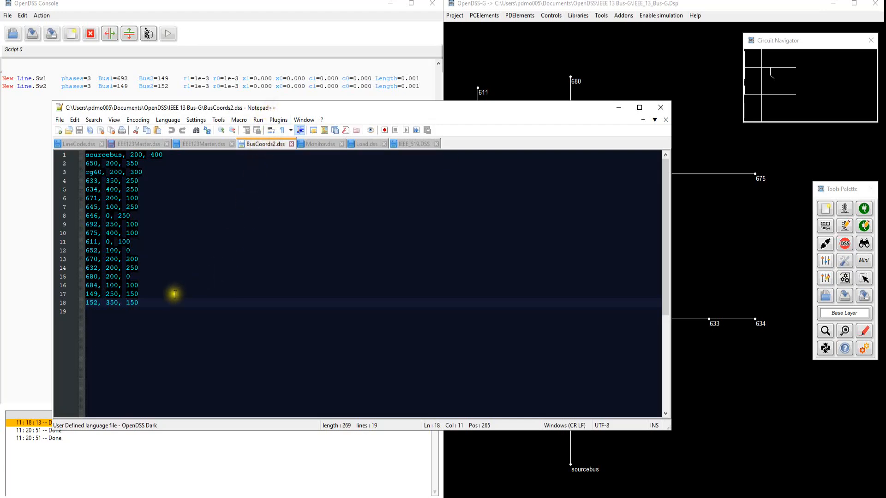
drag(145, 303, 76, 293)
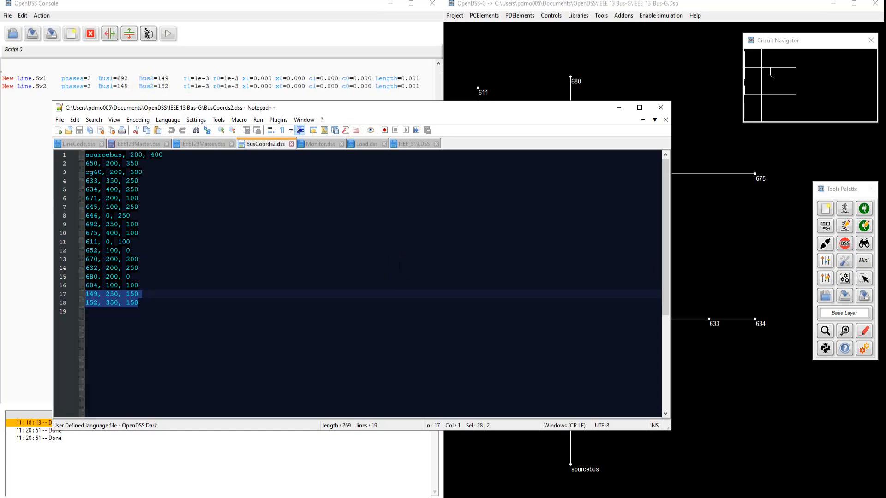
click(618, 108)
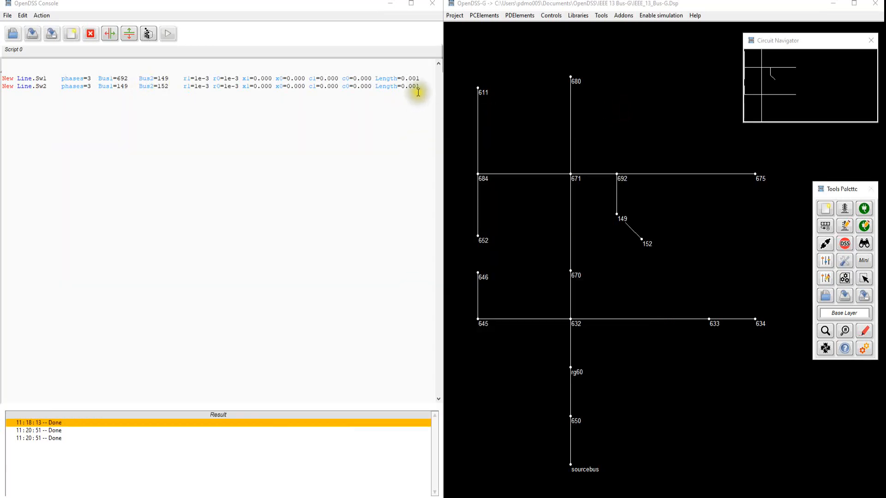
Step: Recompile the circuit and add a makebuslist command below the Sw1 and Sw2 statements
click(148, 34)
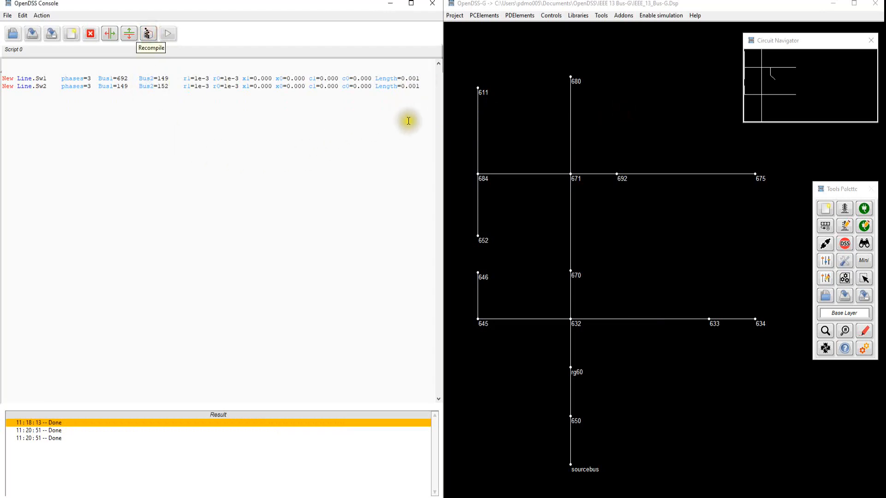
click(421, 86)
key(Return)
text(Ma)
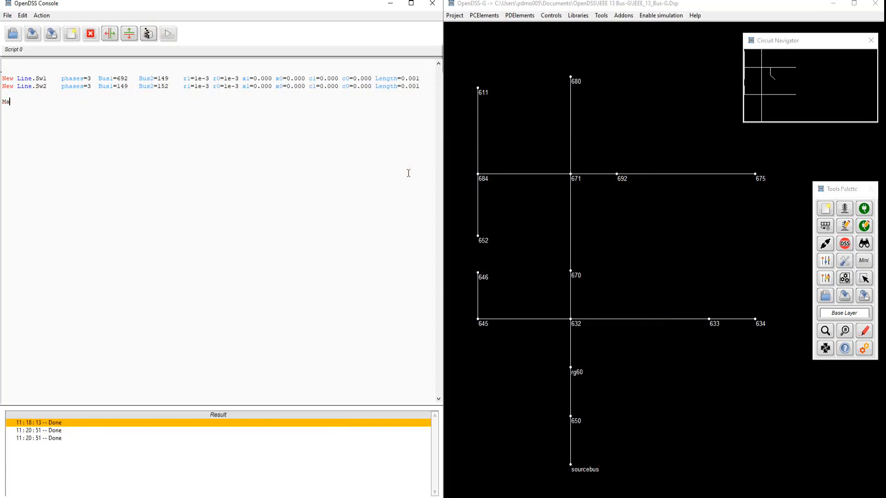
text(keb)
key(Return)
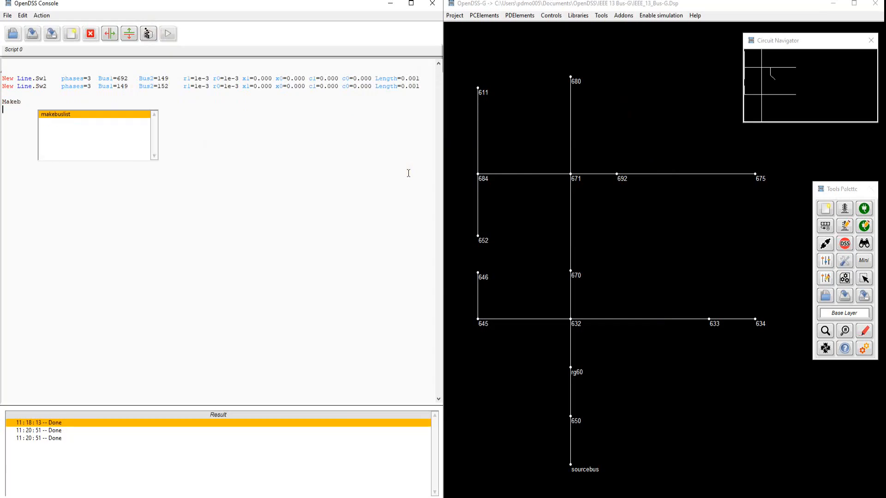
key(Return)
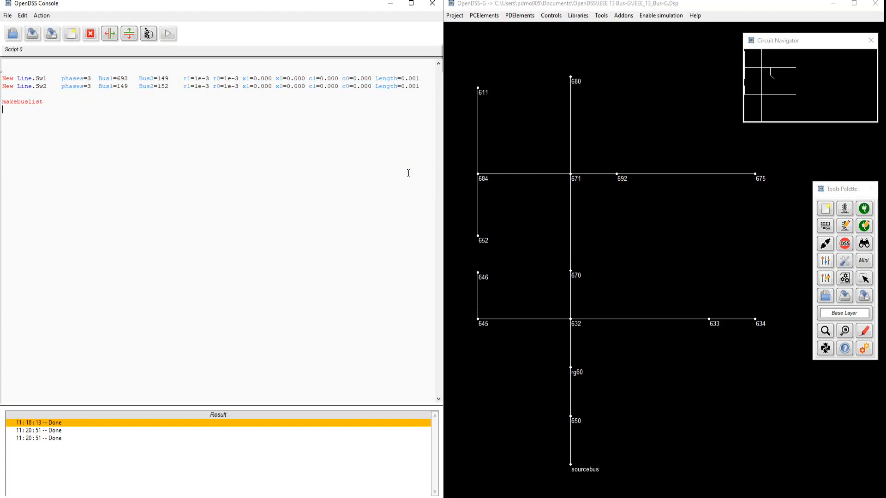
text(calc)
key(Down)
key(Down)
key(Down)
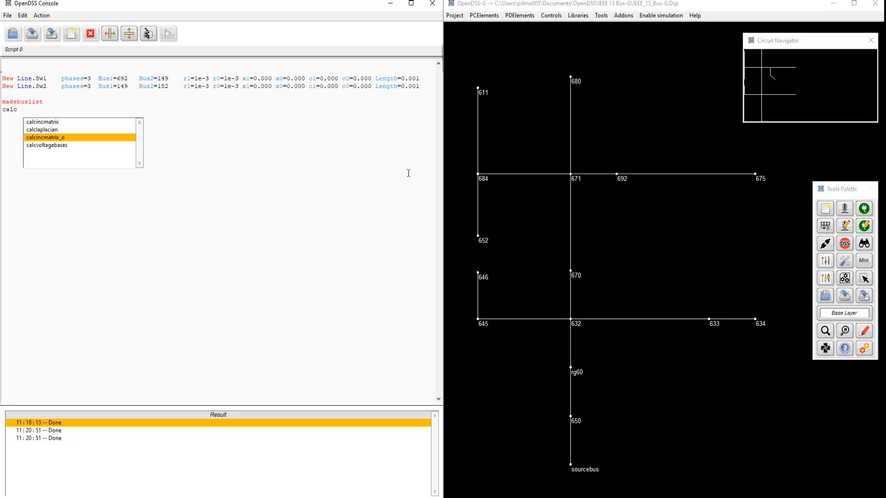
key(Return)
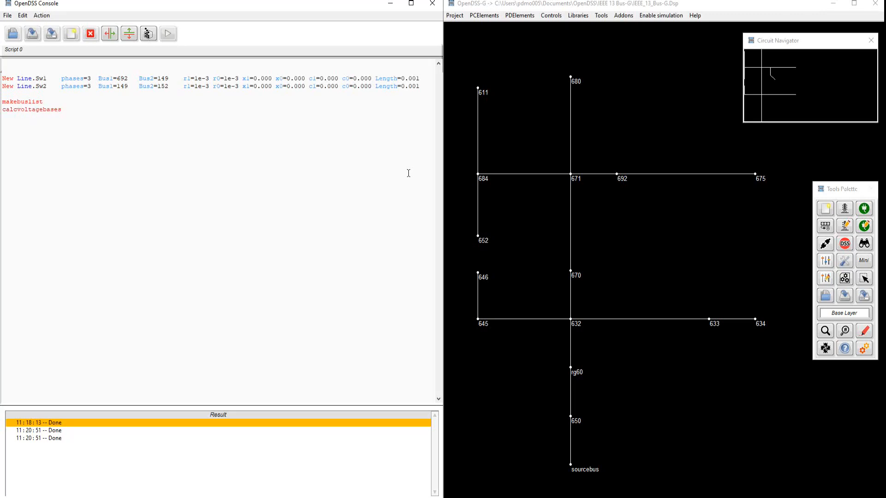
key(BackSpace)
key(BackSpace)
key(BackSpace)
key(BackSpace)
key(BackSpace)
key(BackSpace)
key(BackSpace)
key(BackSpace)
key(BackSpace)
key(BackSpace)
key(BackSpace)
key(BackSpace)
Step: Add the command buscoords buscoords2.dss on the line below makebuslist
text(busc)
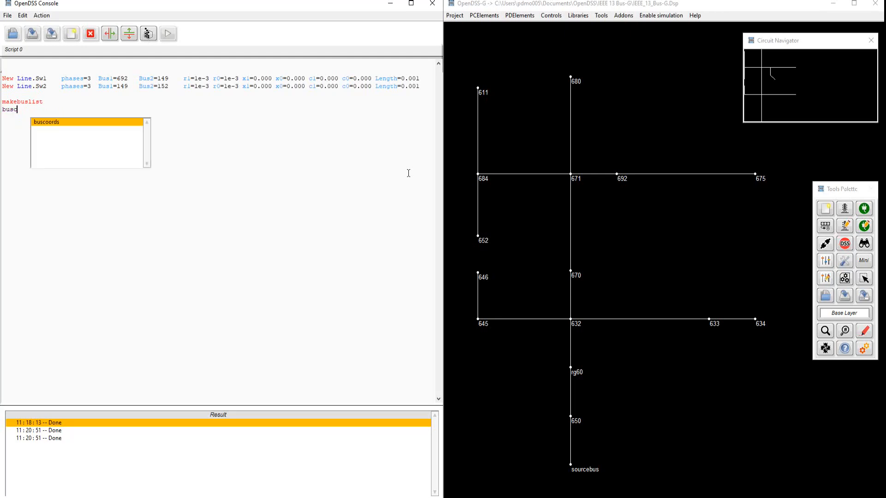
key(Return)
text(busc)
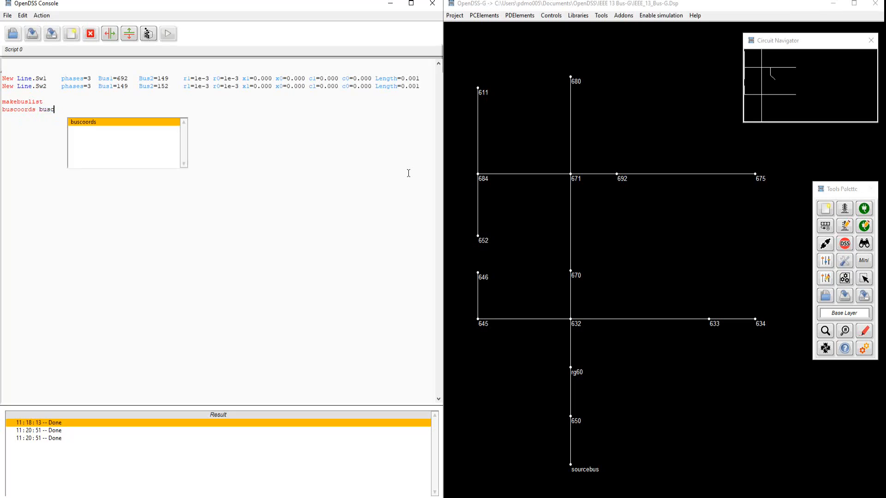
key(Return)
text(2.dss)
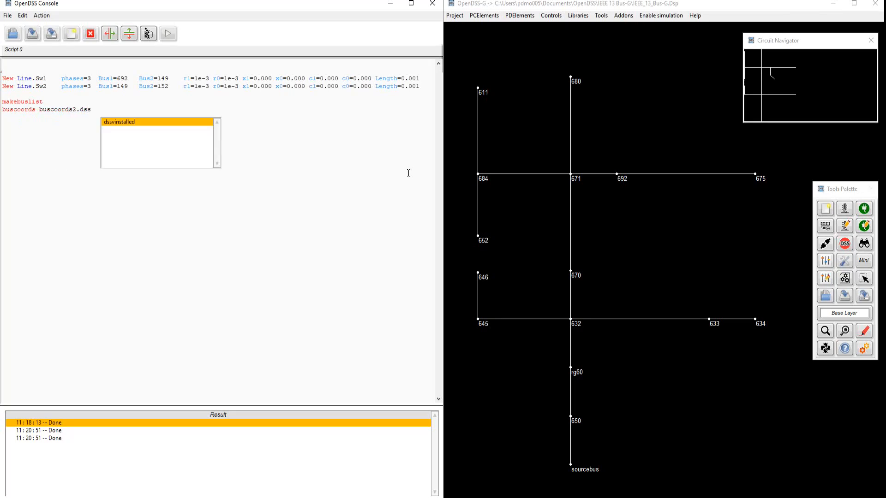
click(398, 167)
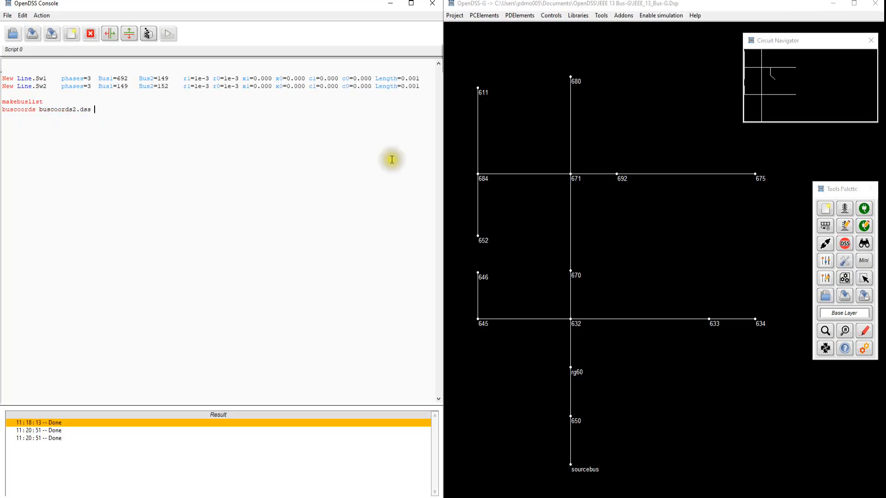
Step: Select the entire script and execute all of its statements together
click(18, 80)
key(ctrl+a)
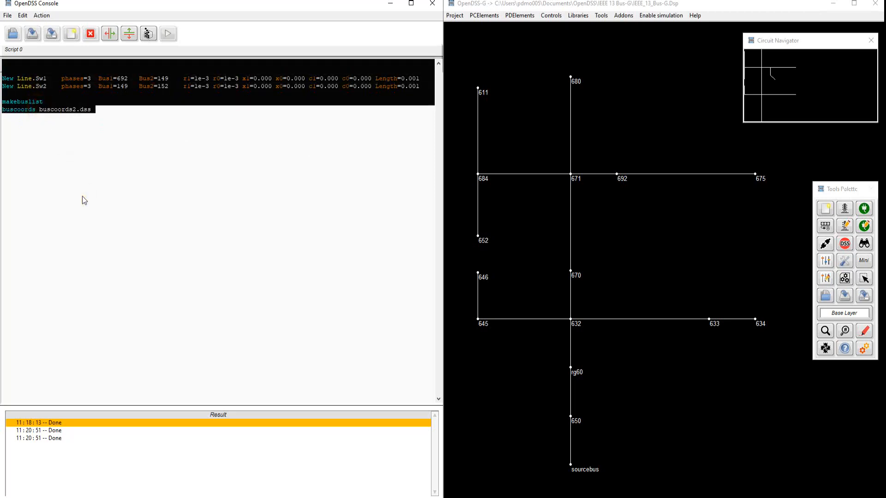
key(ctrl+d)
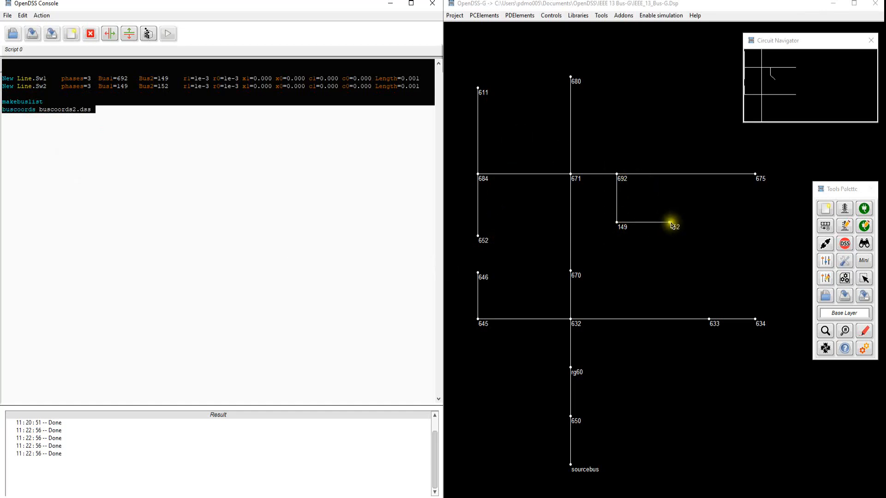
click(121, 135)
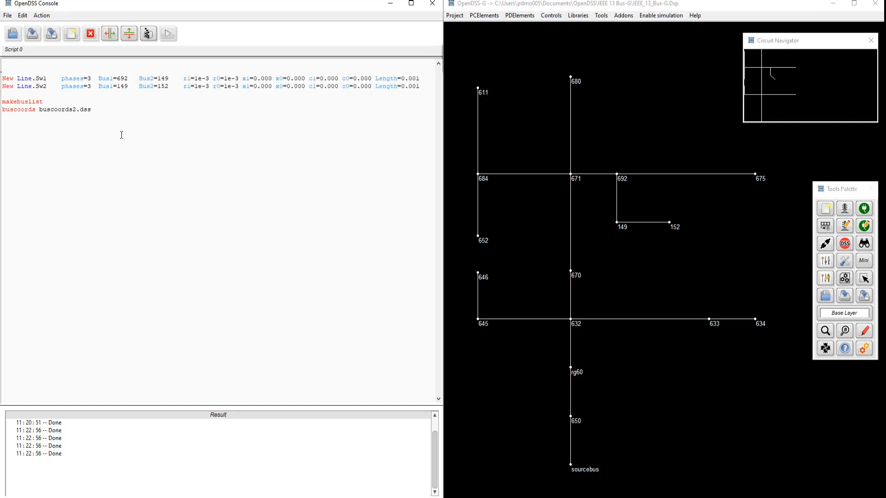
Step: Begin a new load statement named myLoad below the buscoords command, with phases=3 and an empty bus1 property
click(104, 109)
text(Ne)
key(Return)
text(load)
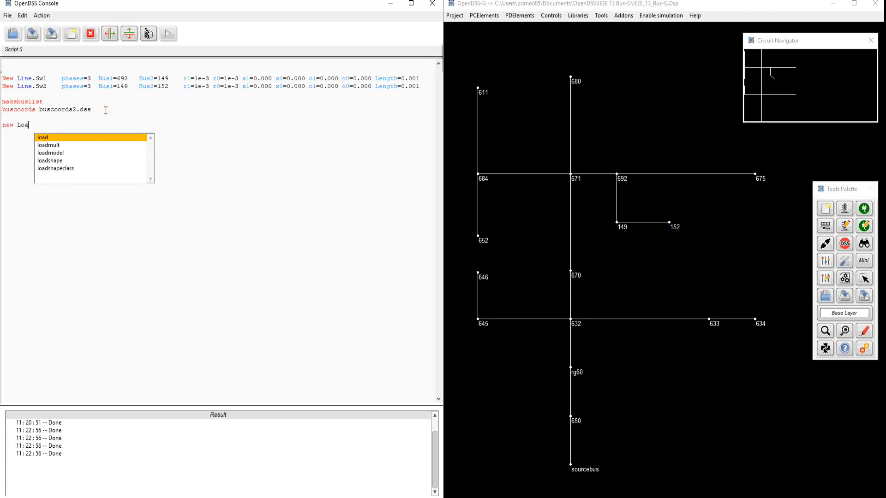
key(Return)
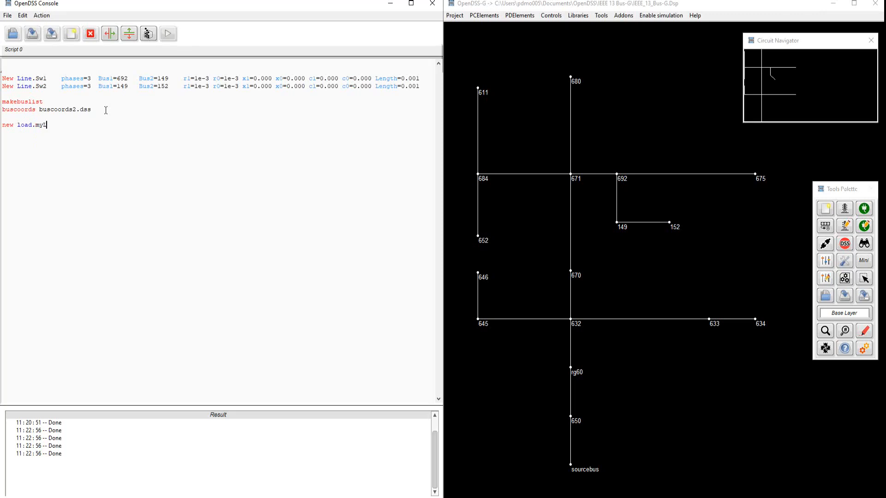
text(.myLoad pha)
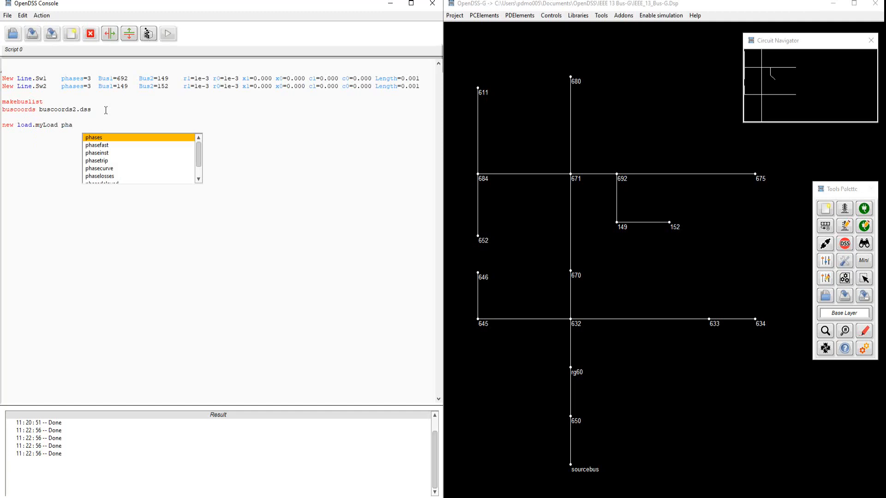
key(Return)
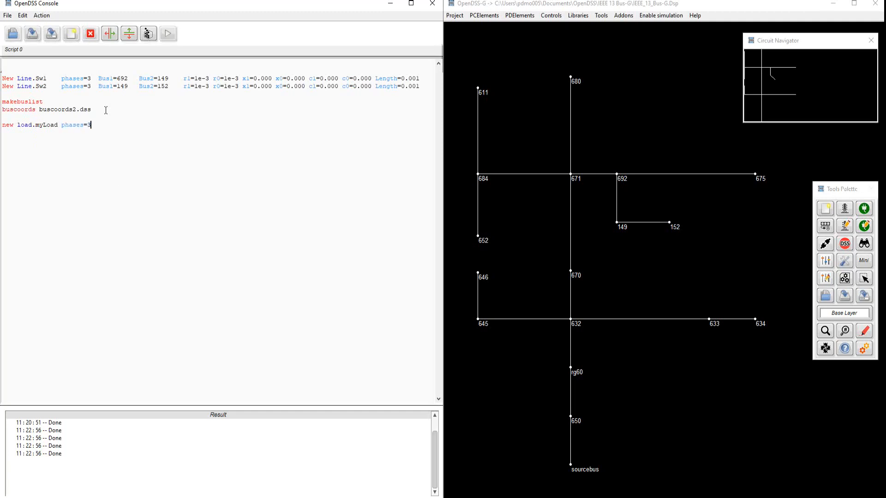
text(=3 bu)
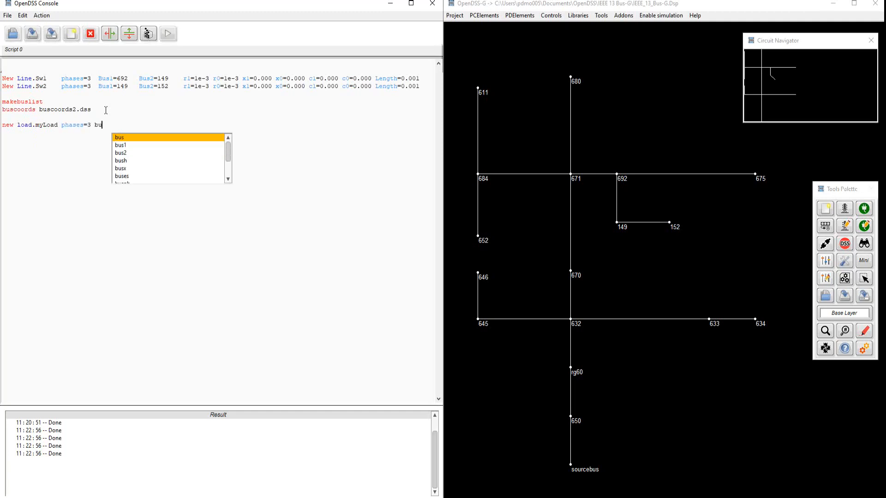
text(s1=)
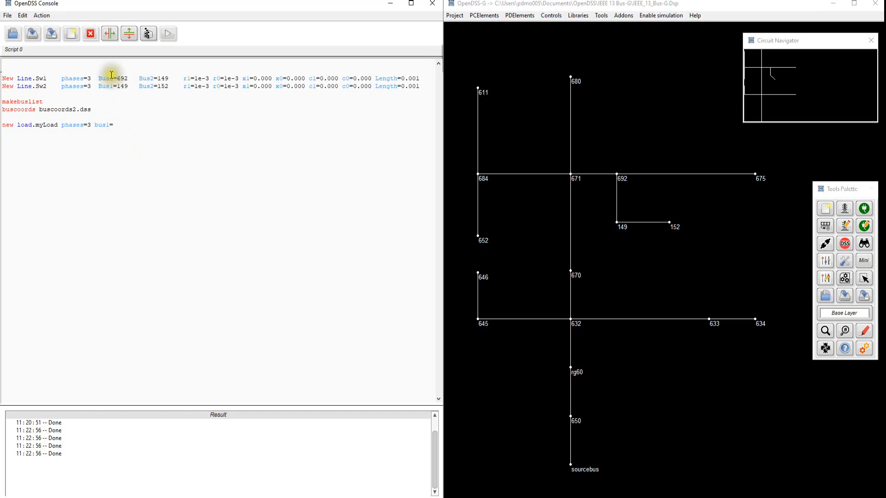
Step: Import bus 152 from the circuit diagram as the bus1 value of myLoad
right_click(112, 124)
mouse_move(147, 156)
click(188, 153)
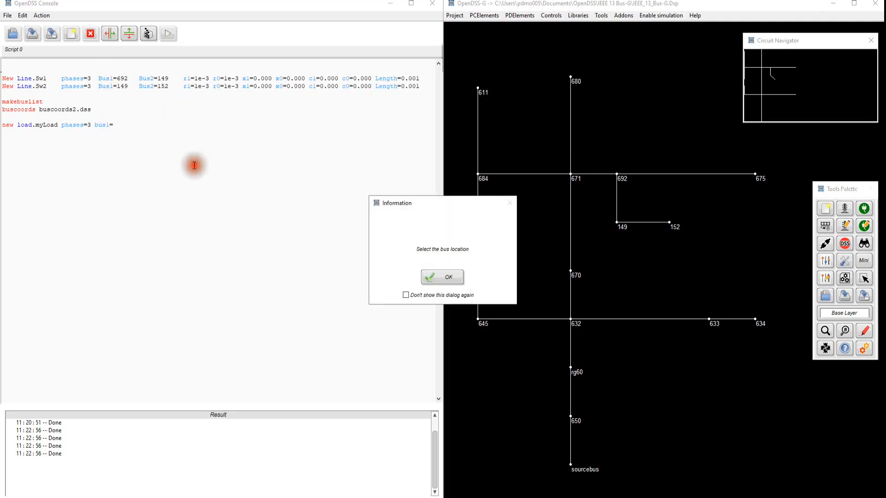
click(452, 278)
drag(652, 204, 720, 261)
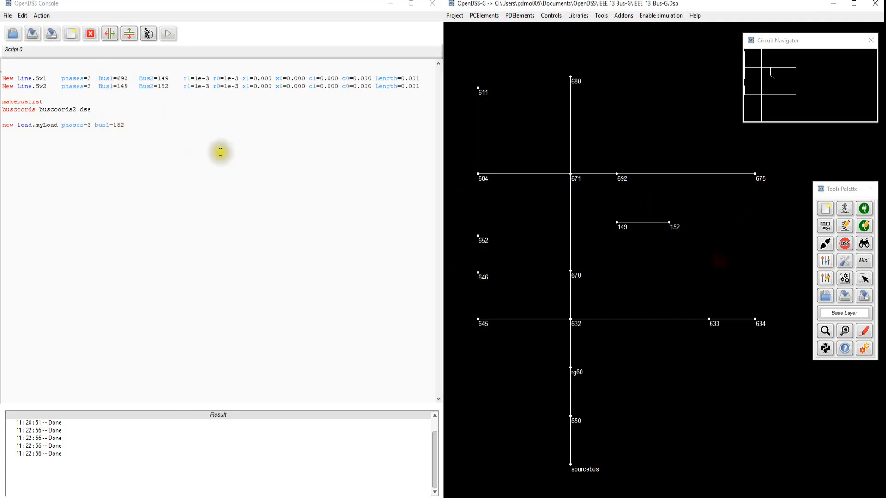
Step: Add kV=12.4, kW=10 and an empty daily property to the myLoad statement
click(139, 124)
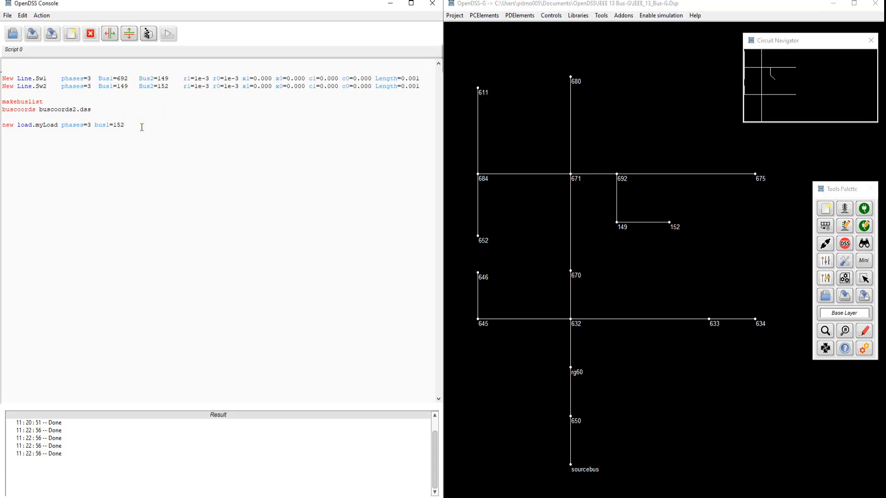
text(kV=12.4 kW=10)
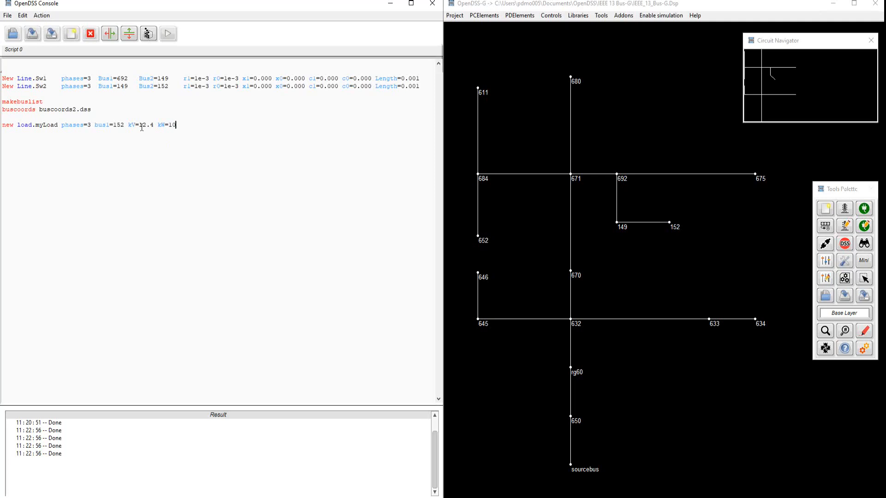
text(daily=)
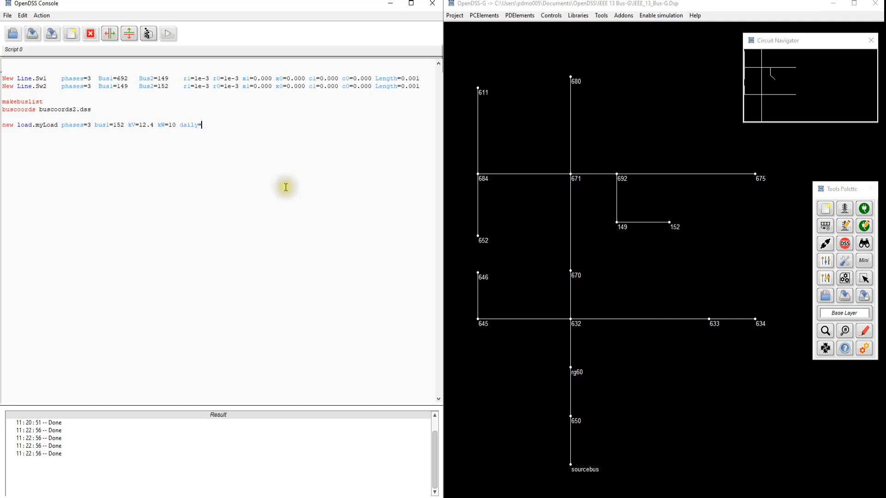
Step: Open the LoadShape import for myLoad's daily property and view the default profile in the Load Profile Editor
right_click(203, 123)
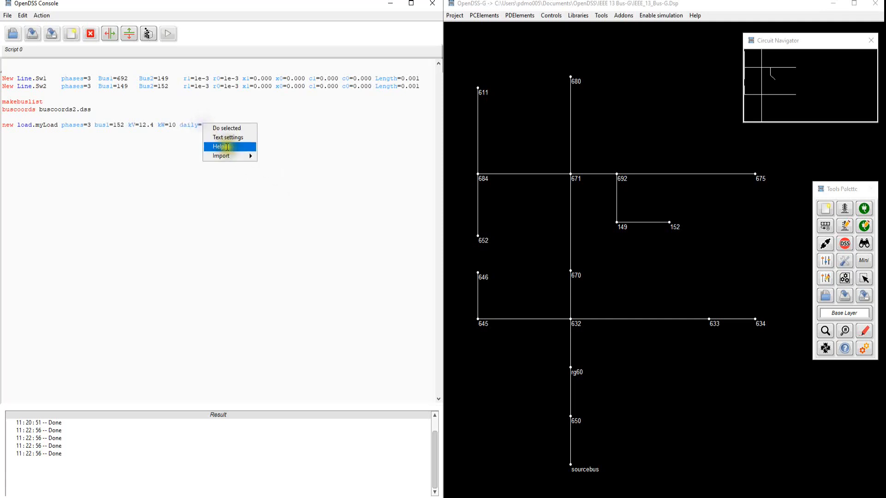
mouse_move(231, 155)
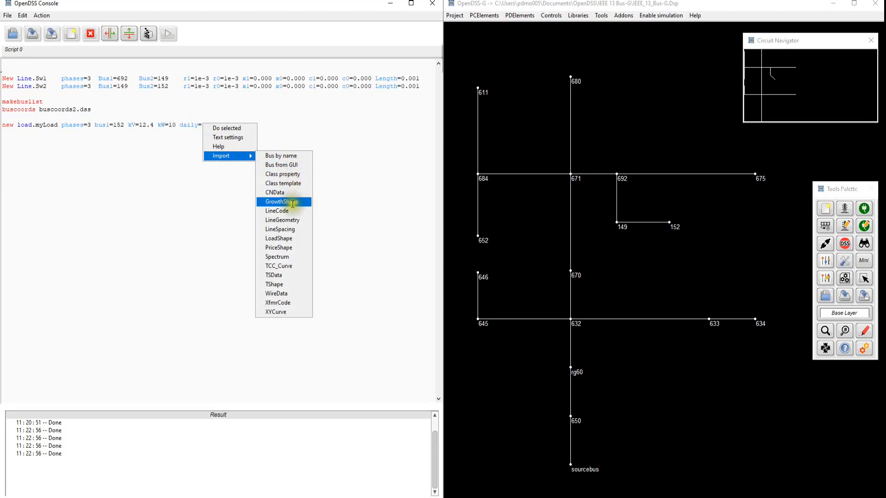
click(287, 238)
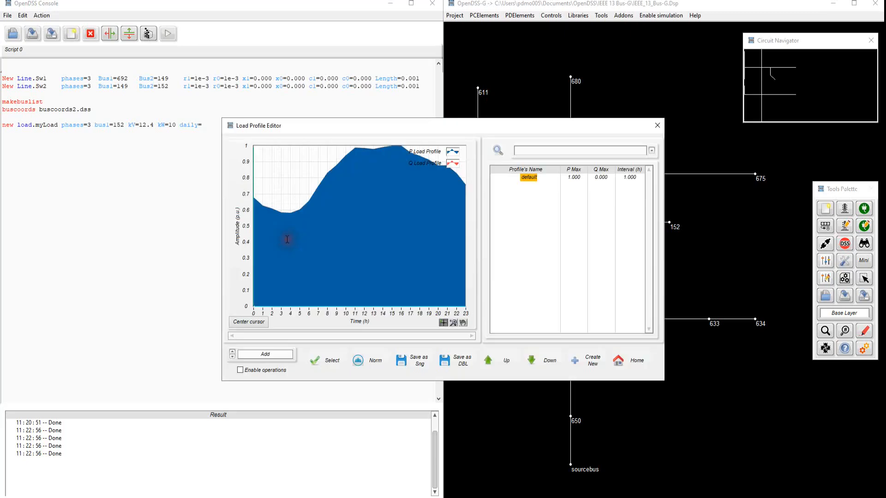
drag(332, 127, 464, 85)
click(654, 131)
click(451, 315)
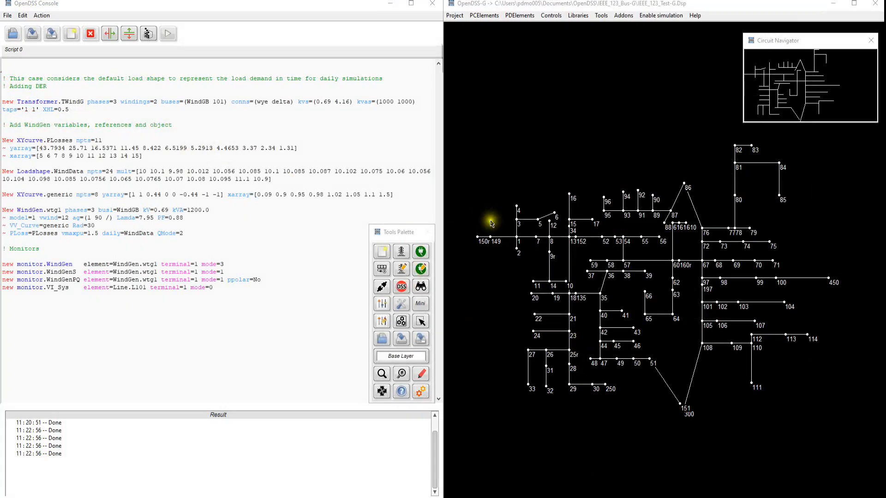
Step: Enlarge and reposition the IEEE 123-bus circuit diagram within its window
scroll(518, 275, up, 2)
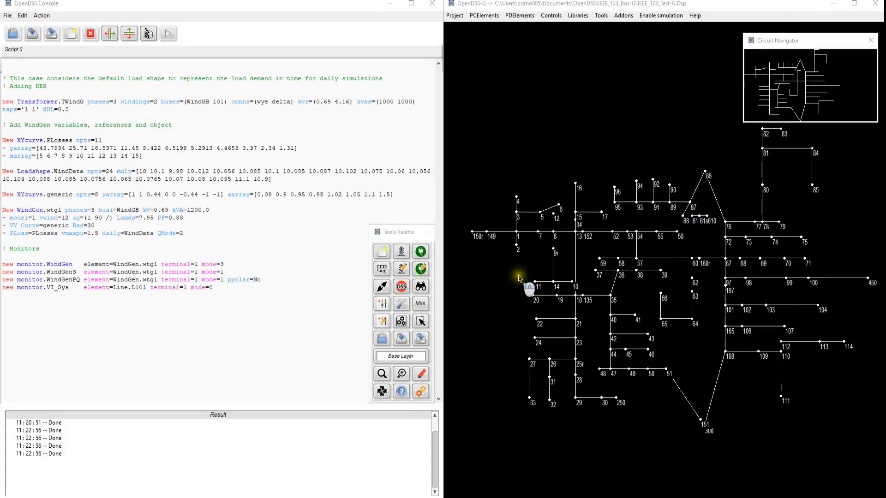
drag(732, 320, 718, 340)
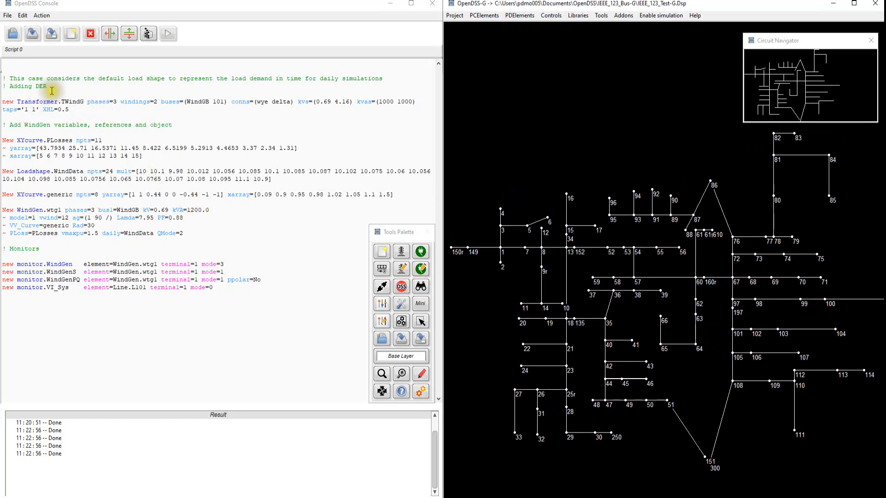
Step: Review the script's transformer, loss curve, wind load shape, generic XY curve and WindGen definitions
click(42, 102)
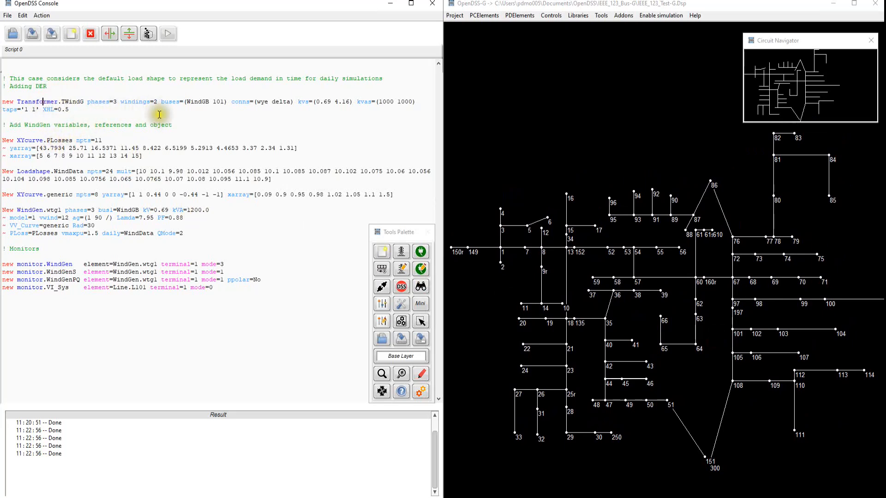
click(60, 141)
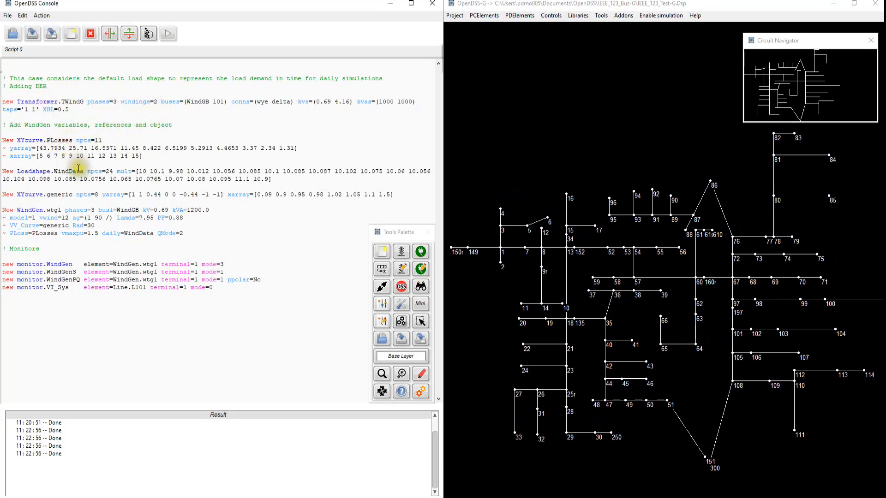
click(42, 172)
click(34, 196)
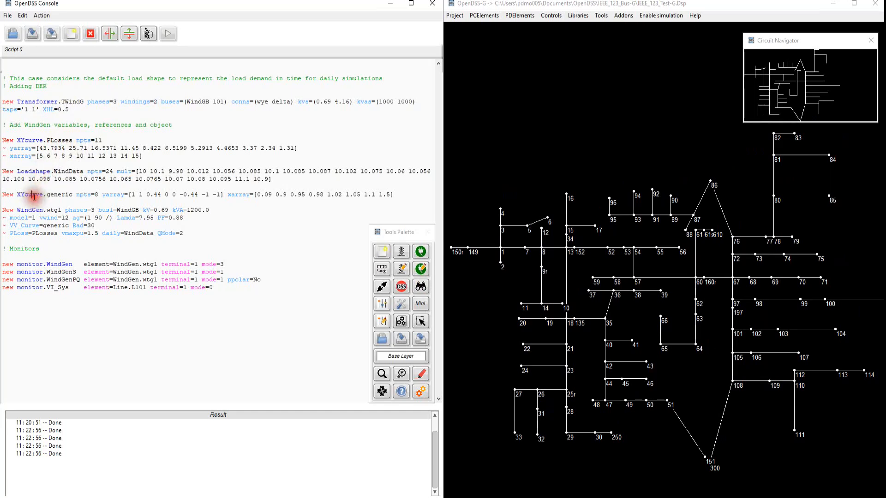
click(36, 211)
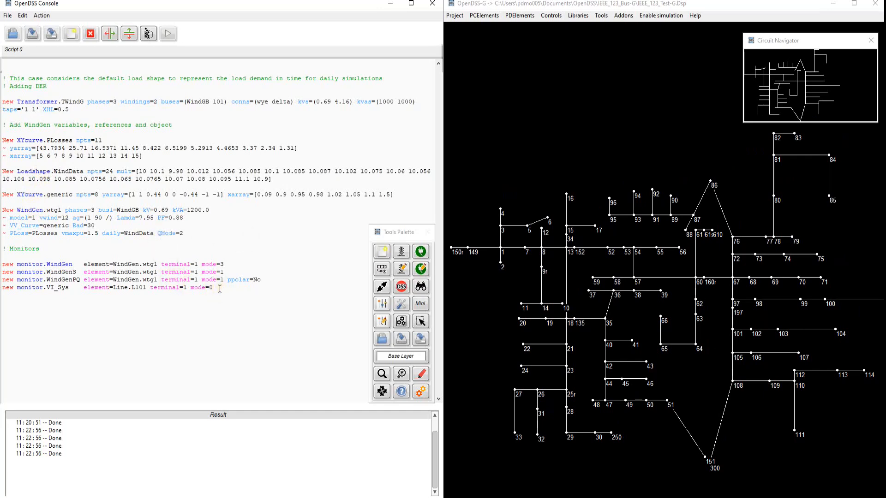
Step: Run the whole wind-generator script through the monitor definitions and move the windgb bus farther from bus 101 on the diagram
drag(219, 288, 3, 77)
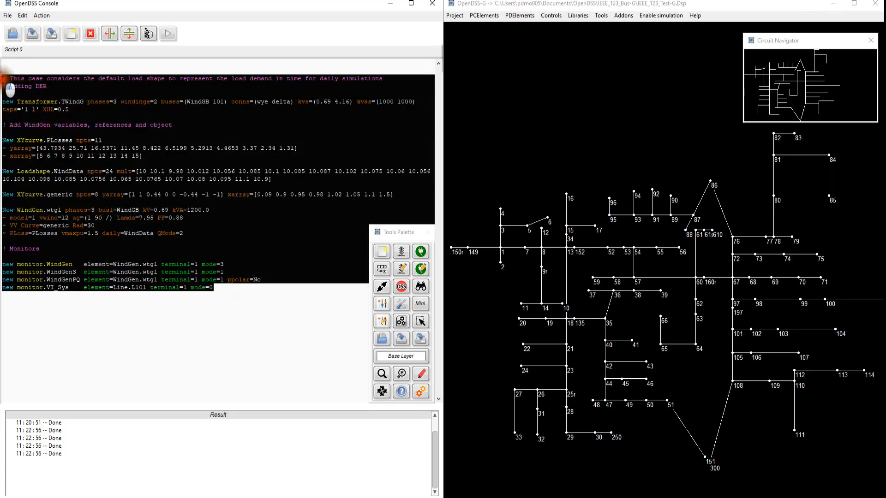
key(ctrl+d)
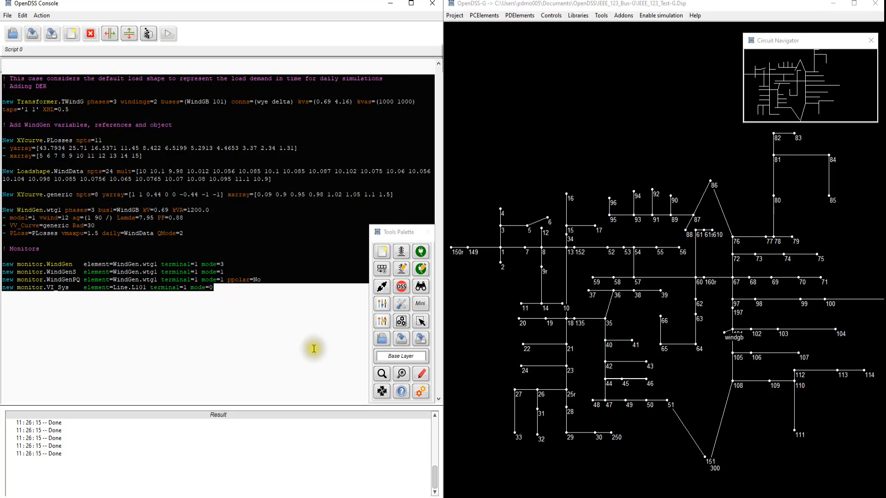
drag(723, 333, 712, 333)
Step: Display the WindGen elements under PCElements on the circuit diagram and hide the bus labels
click(402, 374)
click(350, 357)
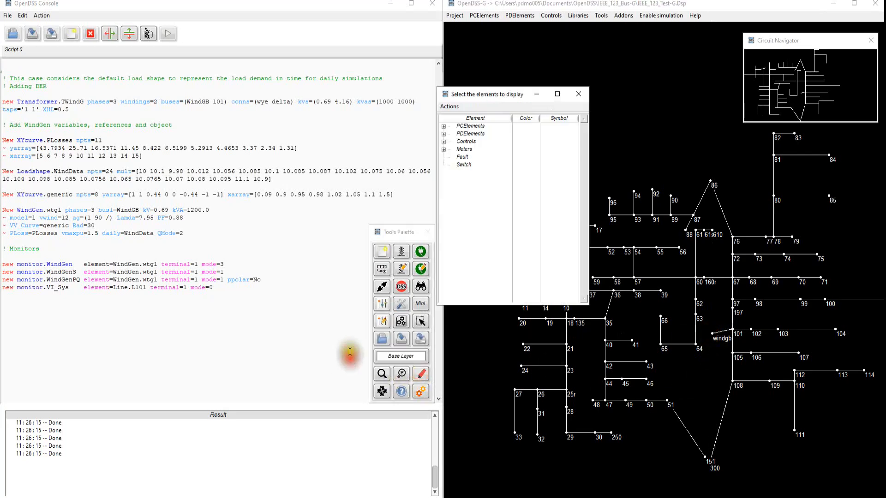
click(443, 125)
click(475, 234)
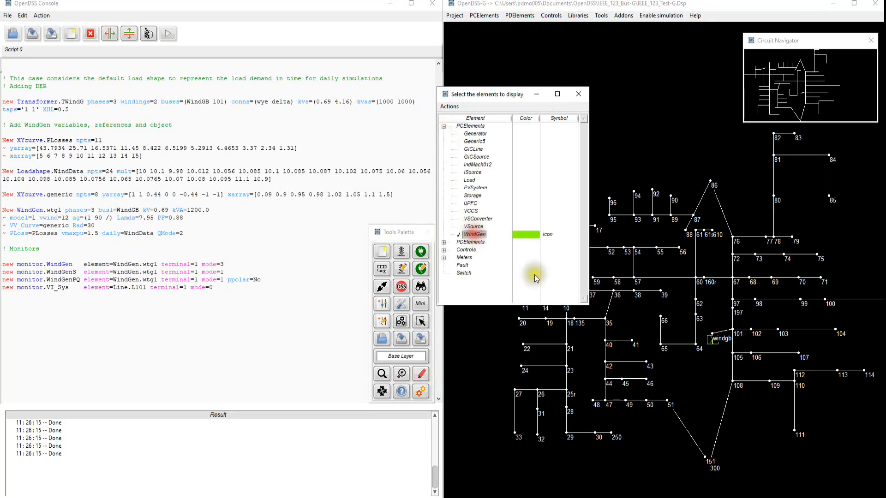
click(578, 94)
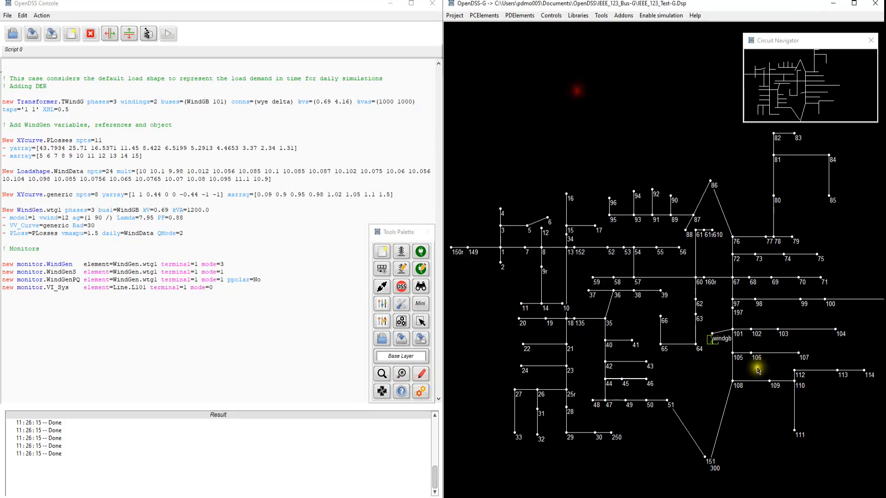
right_click(711, 357)
click(733, 410)
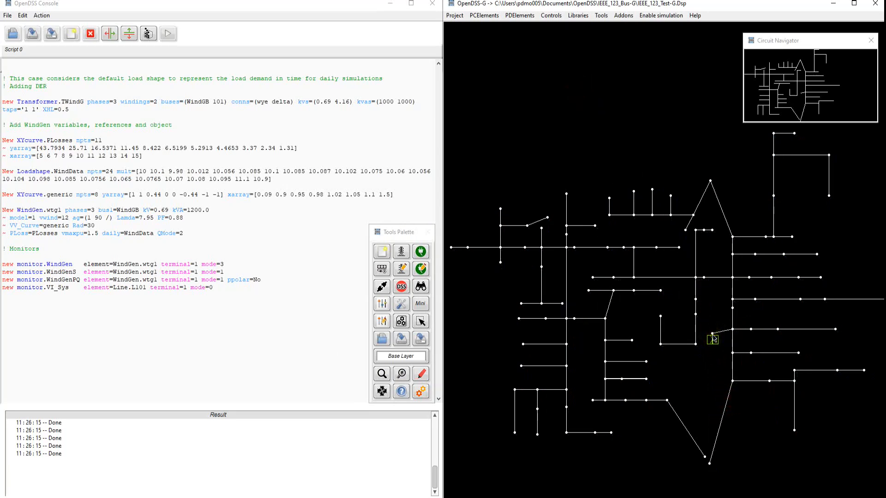
Step: Inspect the area around the wind generator symbol on the diagram and open wtg1 in the WindGen editor
click(402, 373)
click(370, 346)
click(444, 276)
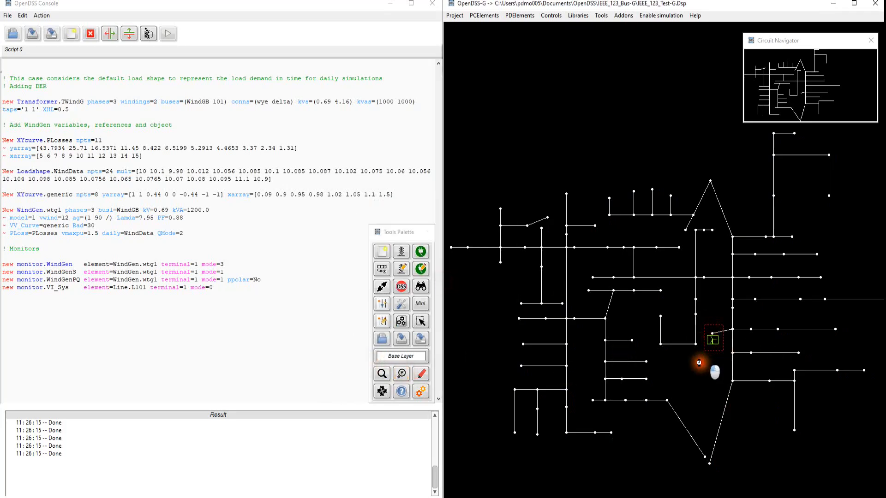
click(713, 342)
right_click(287, 212)
click(300, 211)
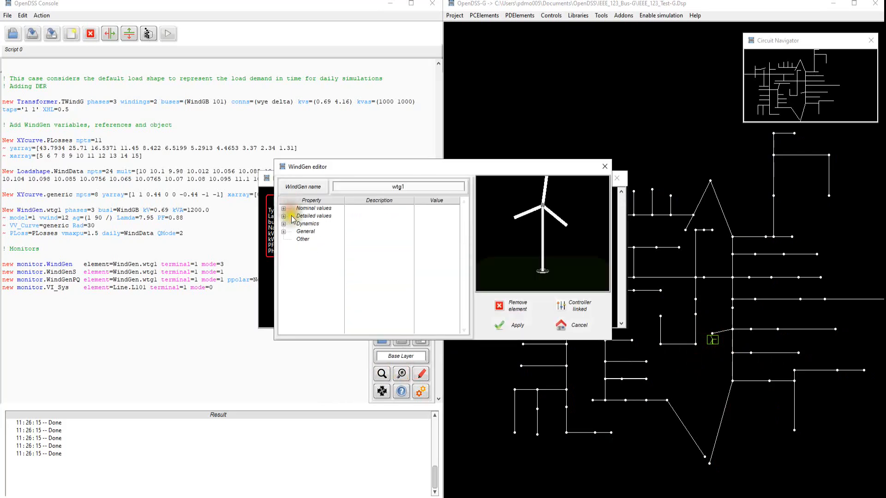
Step: Examine wtg1's nominal values and turbine preview, cancel the editor and close the inspector
drag(391, 167, 460, 297)
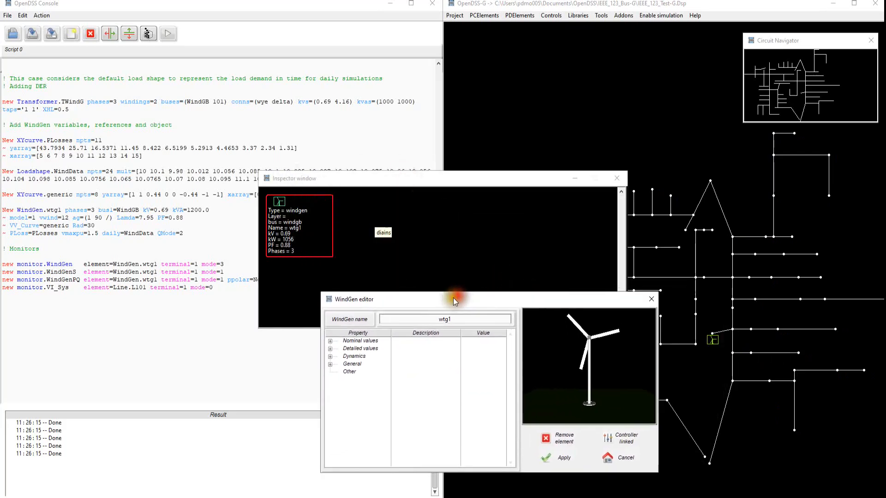
click(330, 340)
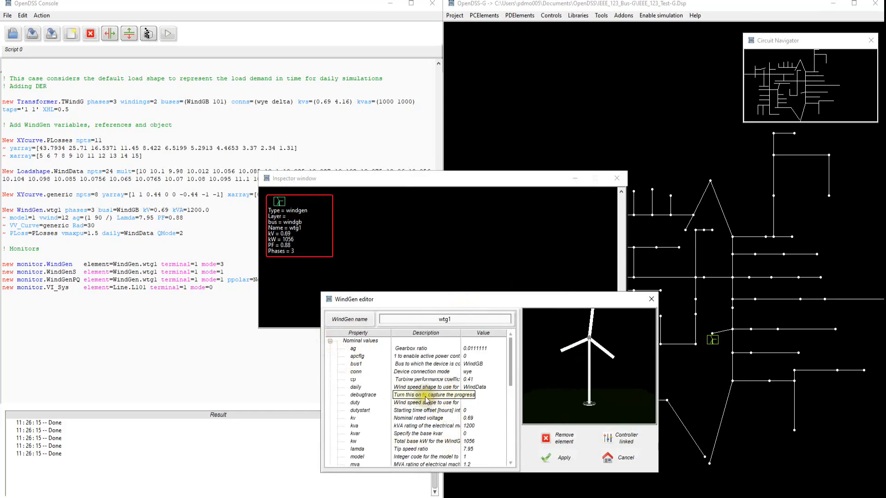
scroll(381, 381, down, 5)
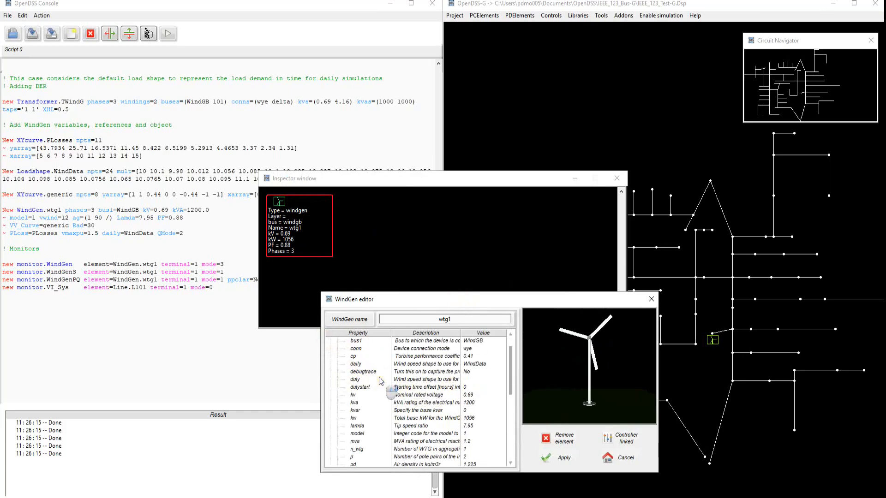
scroll(381, 381, down, 4)
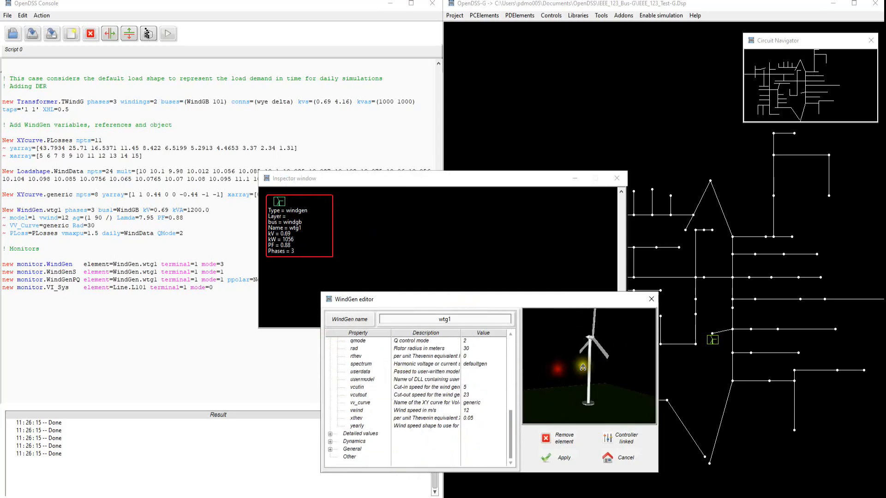
drag(571, 361, 596, 368)
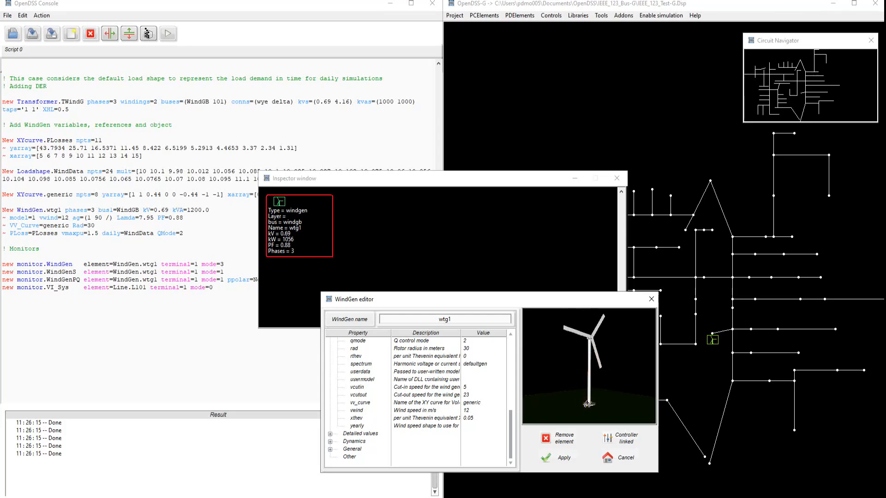
click(620, 463)
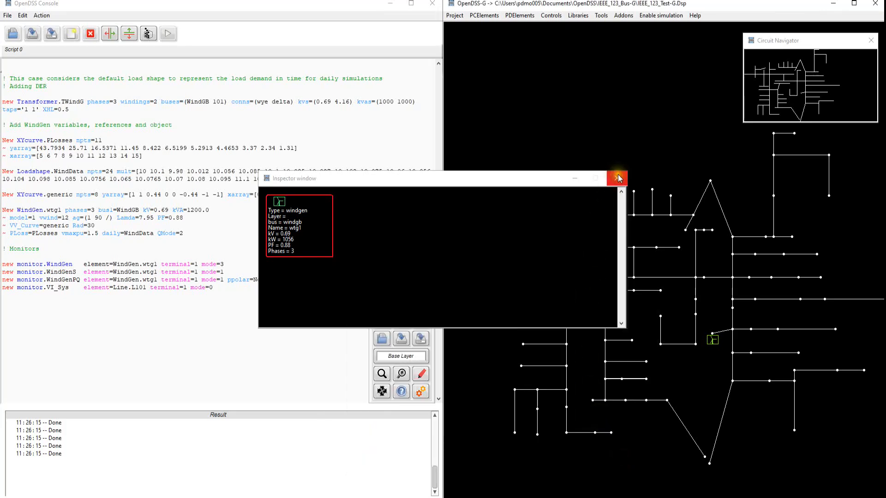
click(617, 178)
Step: Start a new line below the monitor definitions and switch the project to simulation mode
click(217, 233)
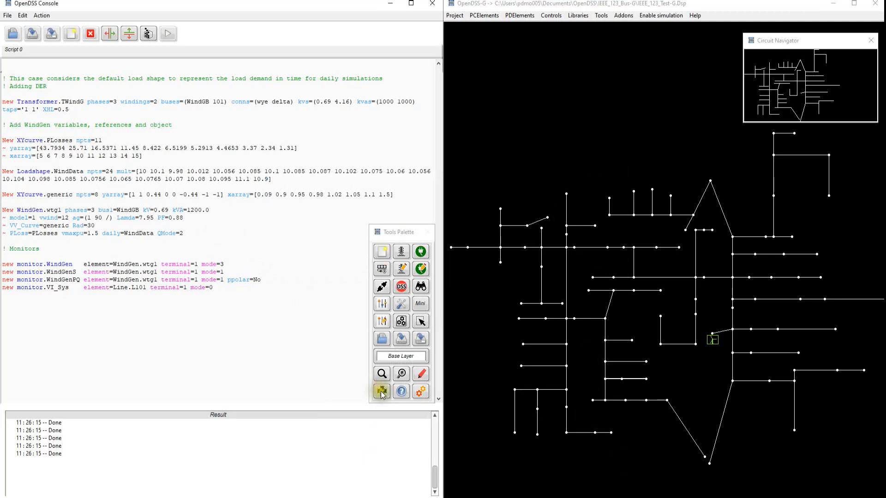
click(216, 289)
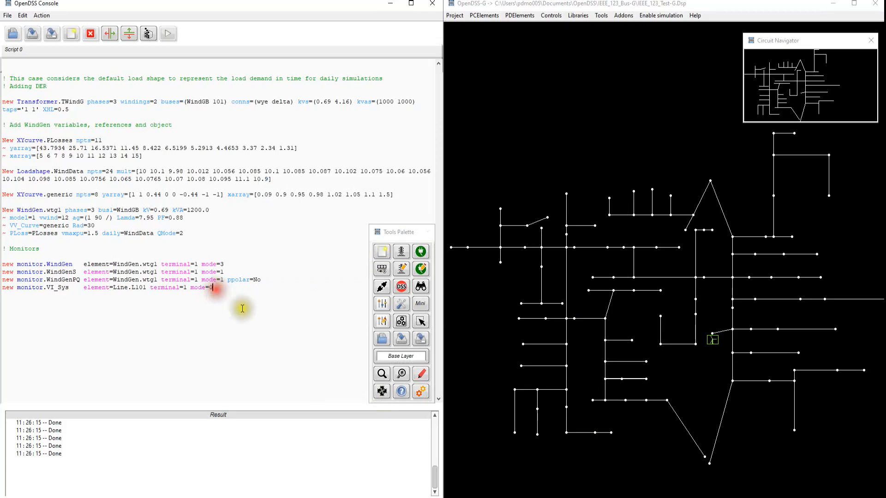
click(244, 307)
key(Return)
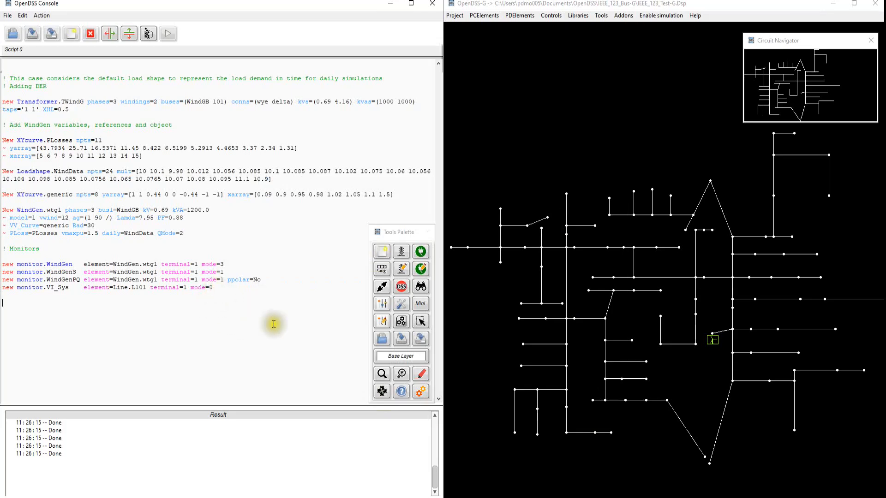
click(420, 391)
click(378, 269)
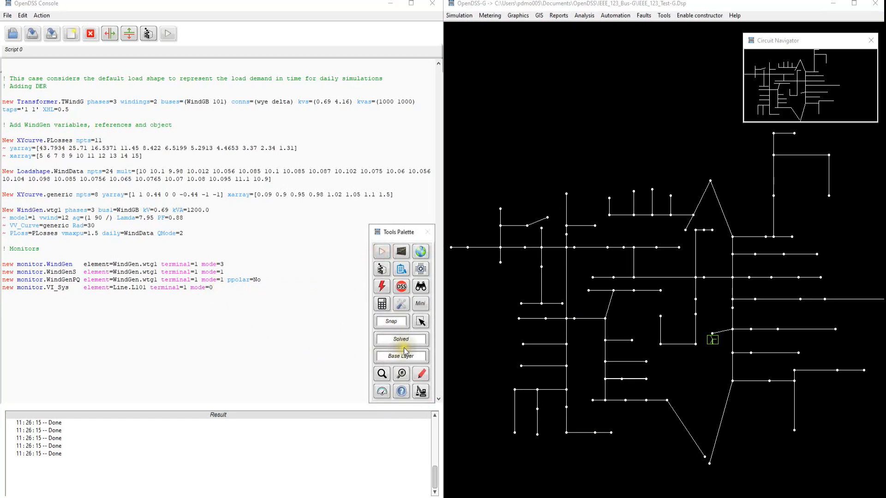
Step: Add a solve command below the monitor definitions and run it
click(228, 306)
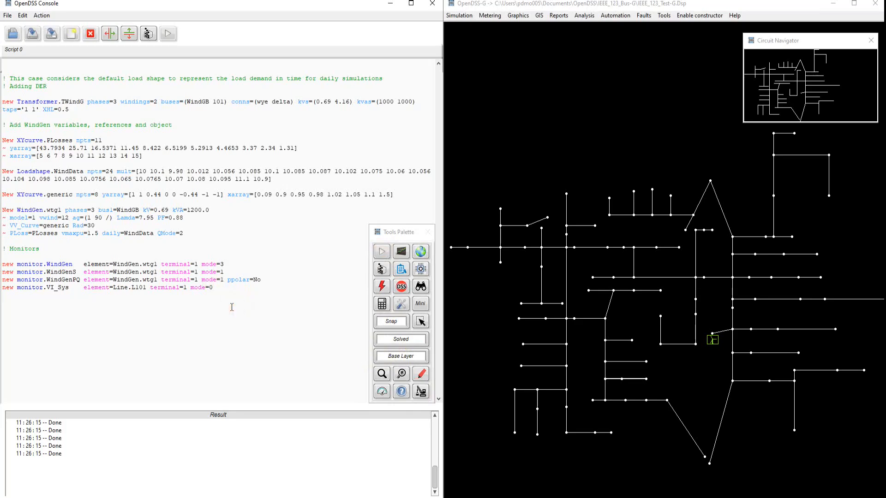
text(solv)
key(Return)
key(ctrl+d)
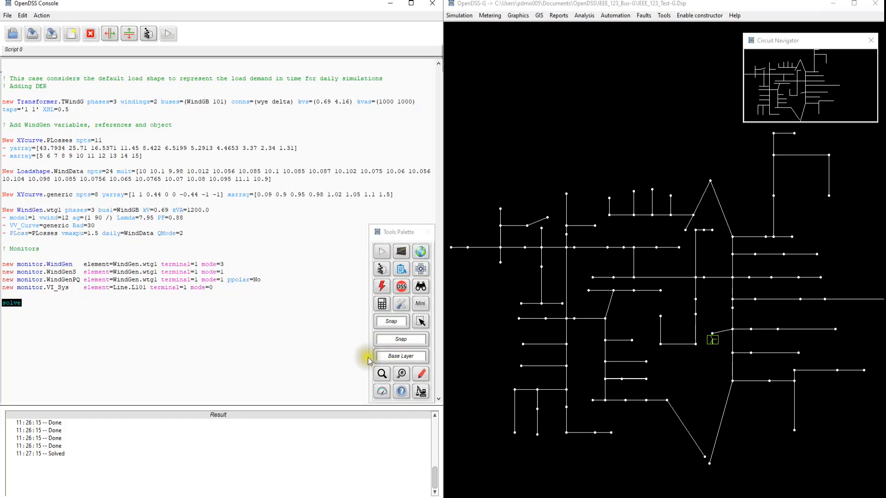
Step: Check the solve entry in the results and display the per-unit voltage heat map over the circuit
click(58, 454)
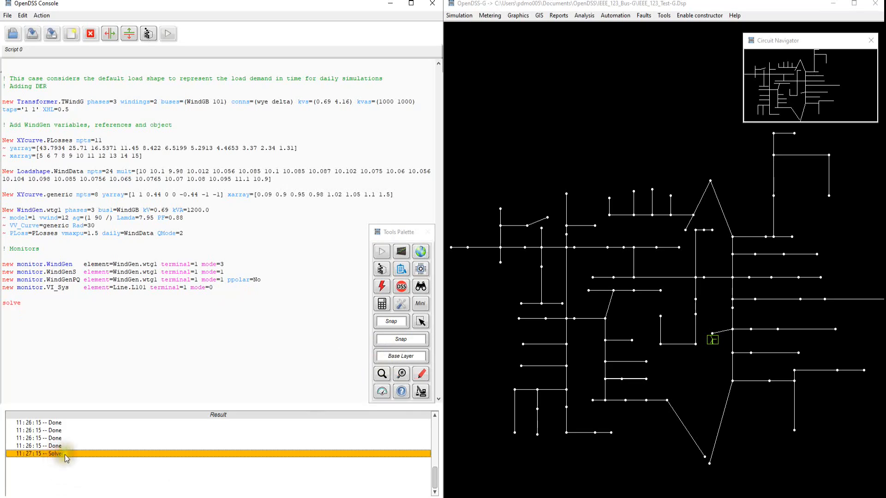
click(420, 384)
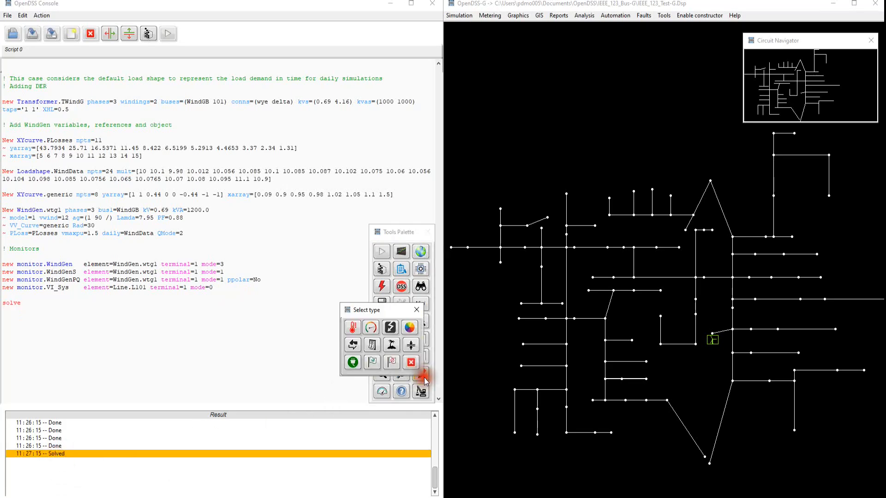
click(372, 328)
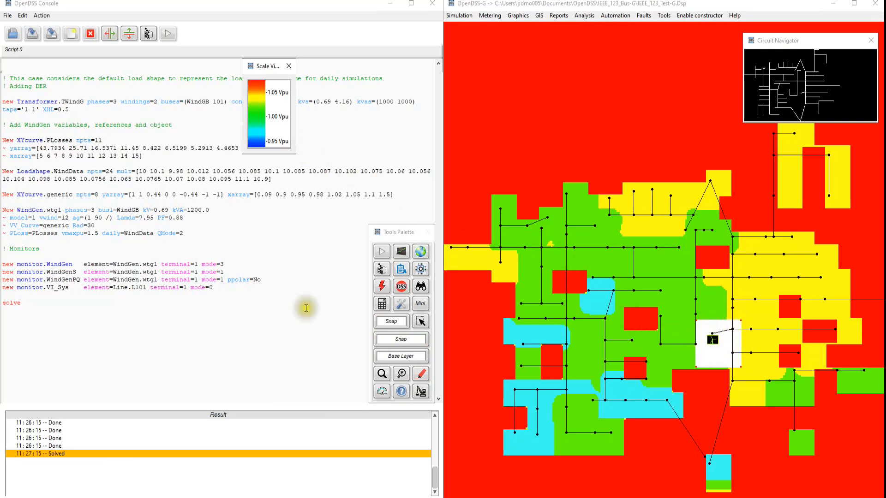
Step: Add a get voltagebases command below solve and run it
click(103, 309)
key(Return)
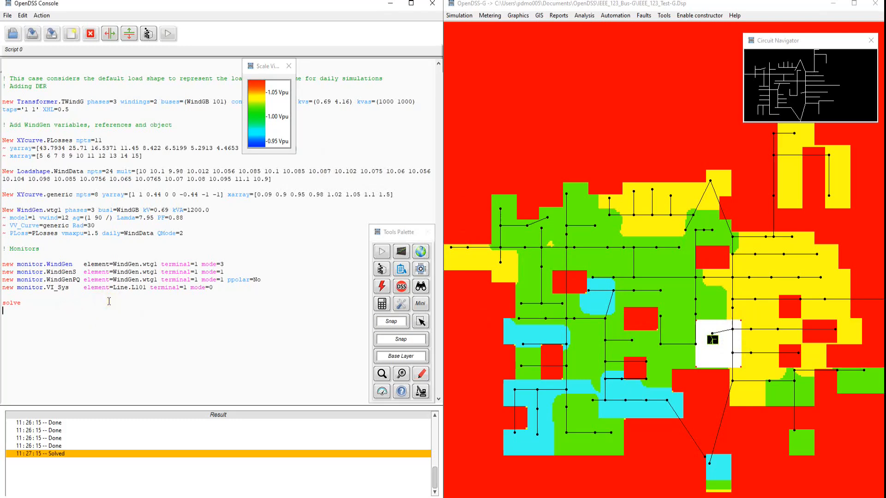
text(get vol)
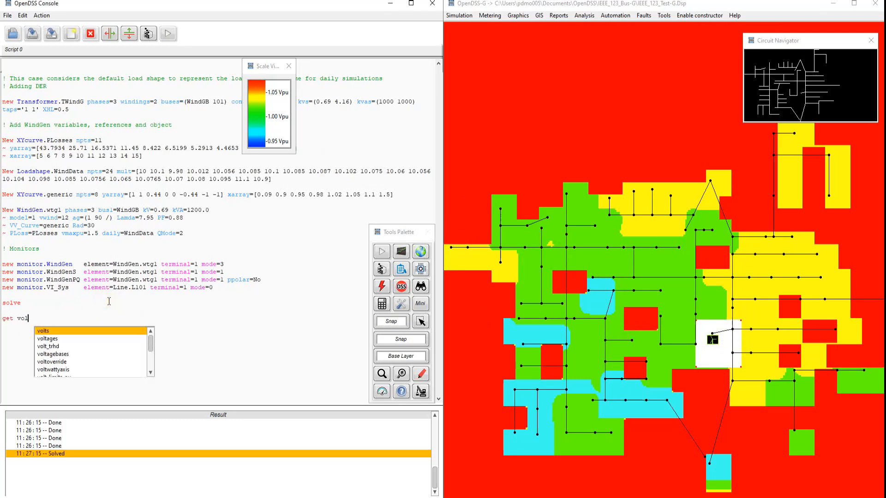
text(t)
key(Down)
key(Down)
key(Down)
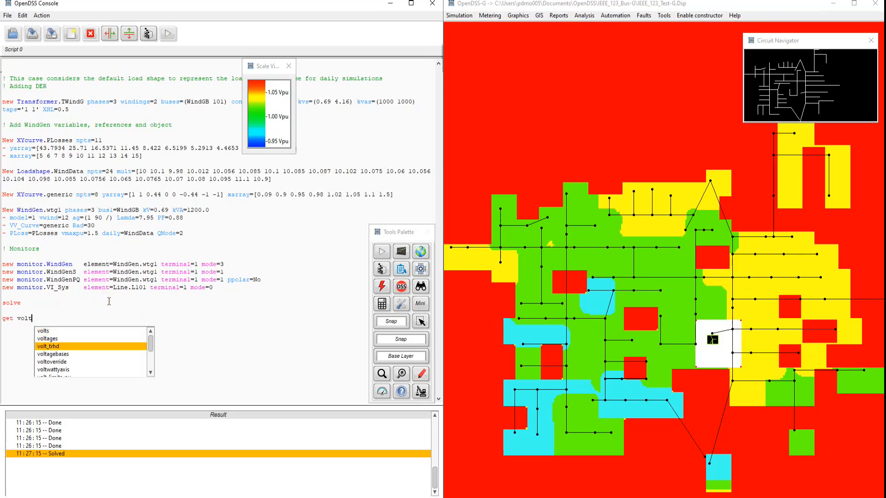
key(Return)
key(ctrl+d)
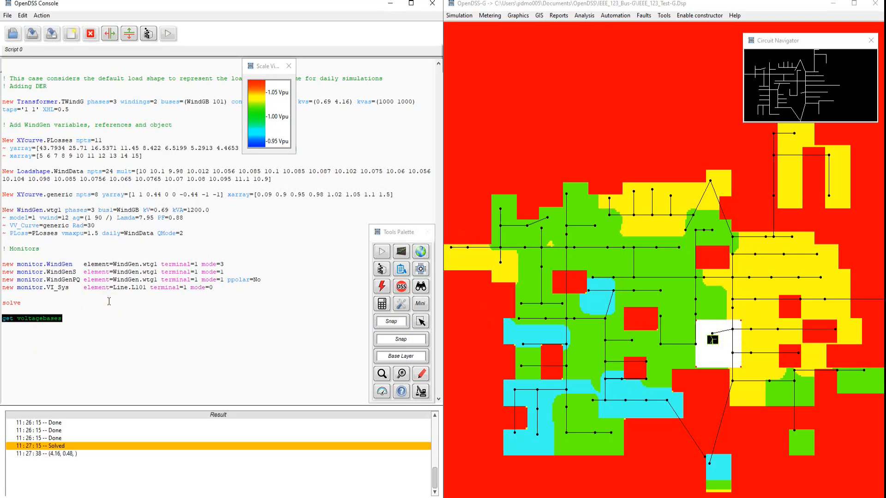
Step: Copy only the returned voltage bases result to the clipboard
click(64, 455)
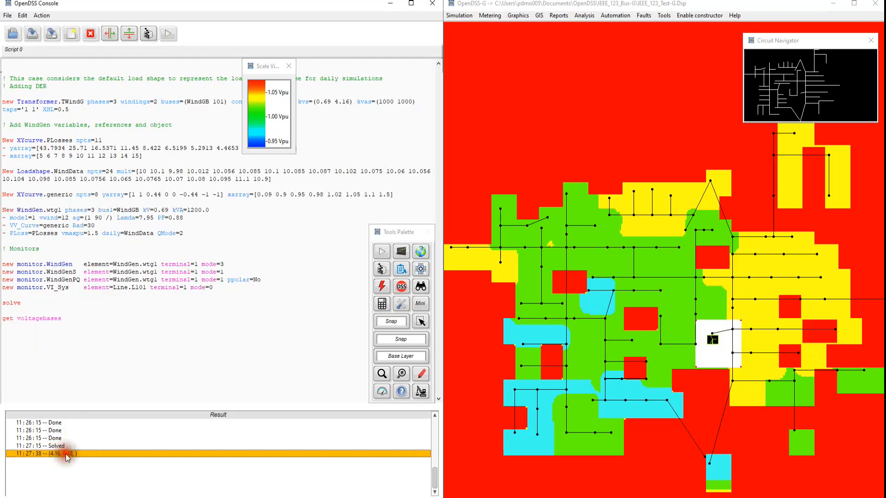
right_click(72, 455)
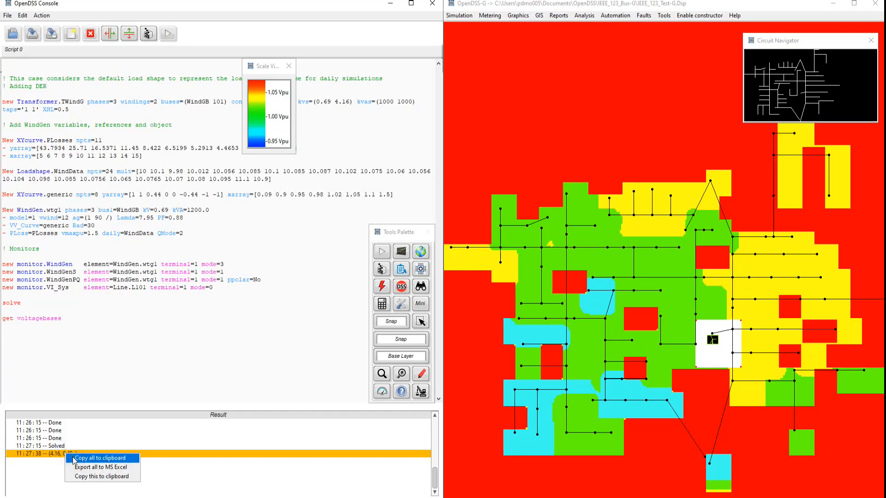
click(83, 478)
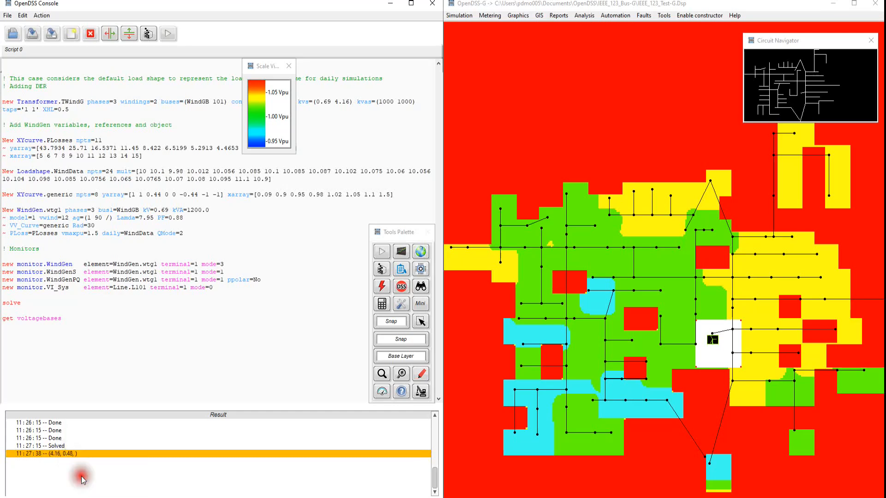
Step: Add a set voltagebases command below get voltagebases using the copied bases (4.16, 0.48, )
click(73, 323)
key(Return)
key(Return)
text(set voltge)
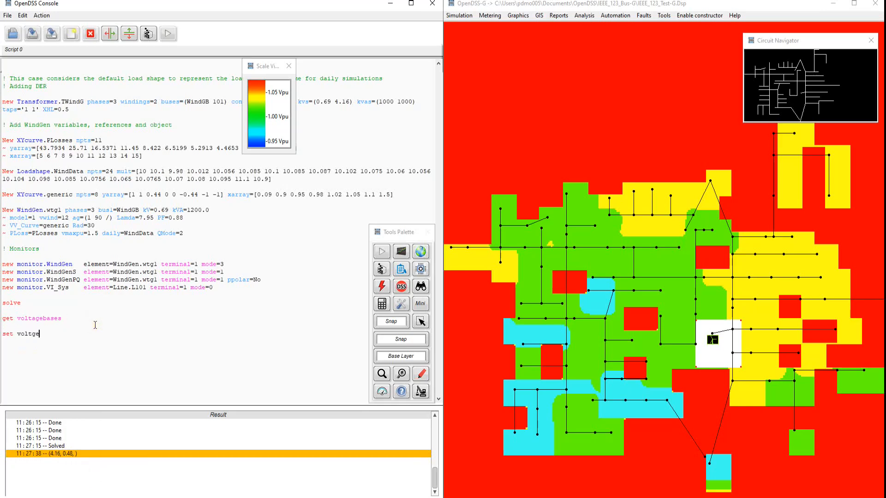
text(tagebases)
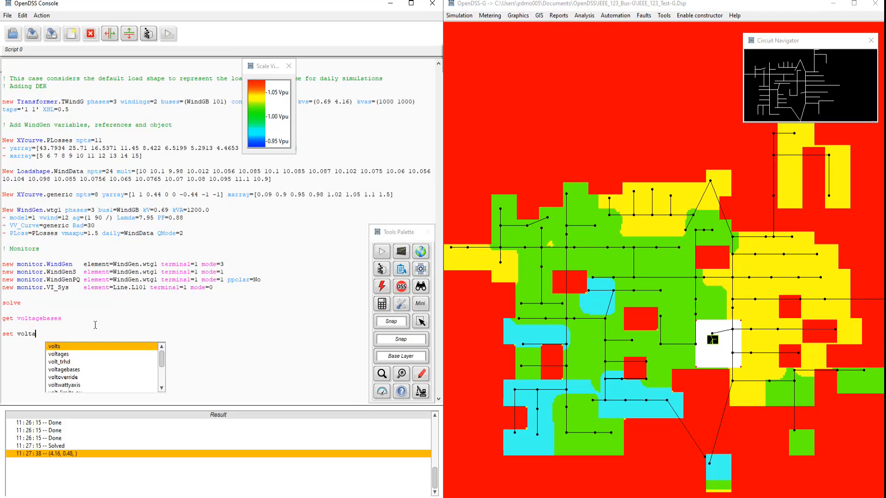
key(Down)
key(Return)
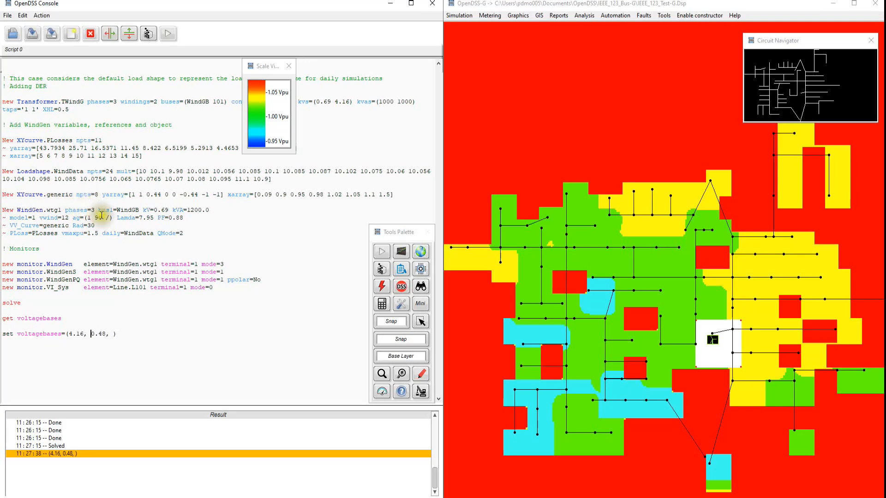
Step: Insert the wind generator's 0.69 kV base between 4.16 and 0.48 in the set voltagebases command and run that line
double_click(158, 209)
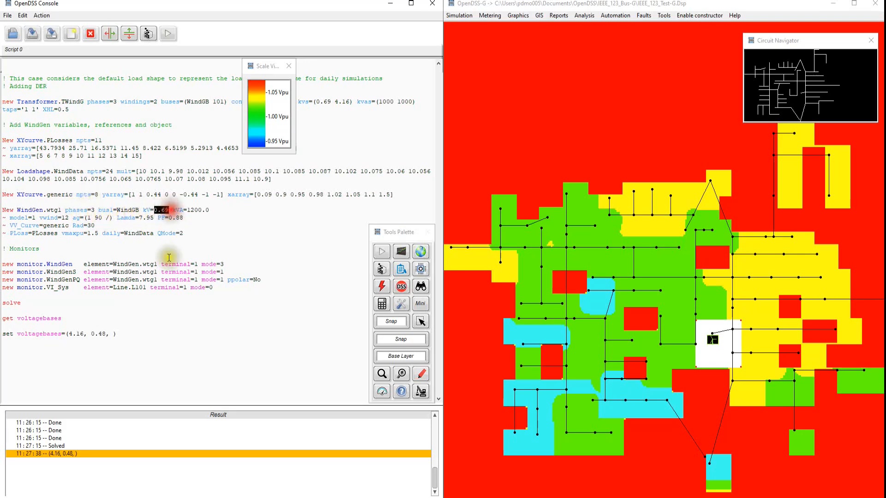
click(90, 334)
text(0.)
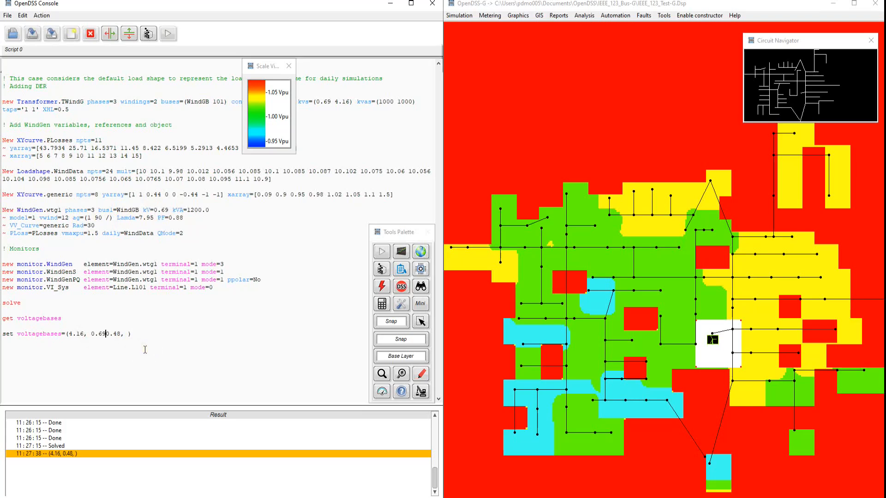
key(ctrl+d)
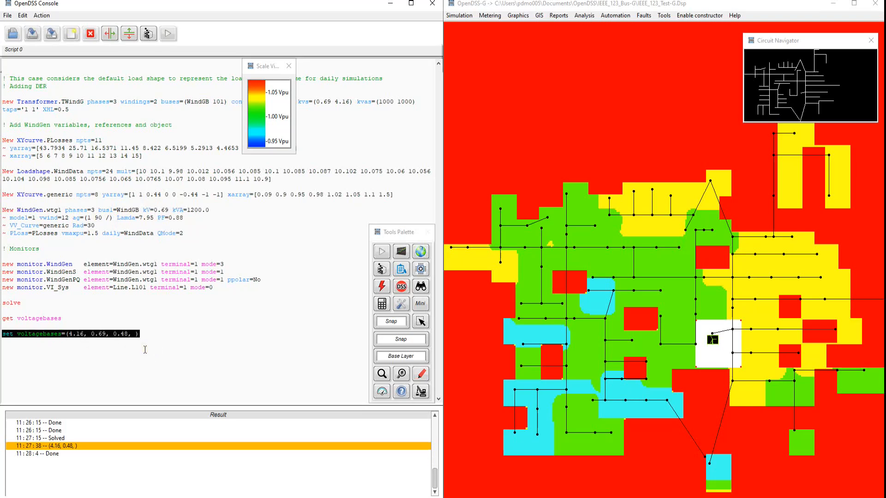
Step: Rerun the existing solve line in the script and solve the circuit once more
click(15, 305)
key(ctrl+d)
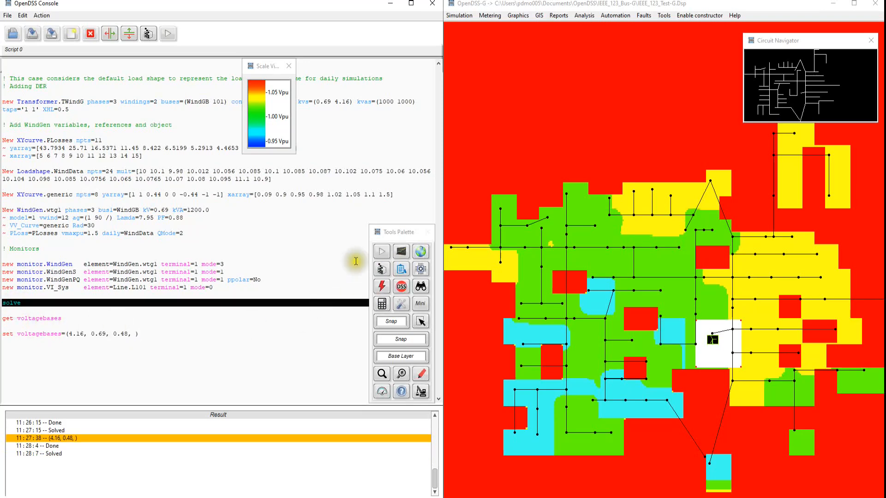
click(382, 252)
Step: Add a calcvoltagebases command directly below the set voltagebases line and run it
click(153, 339)
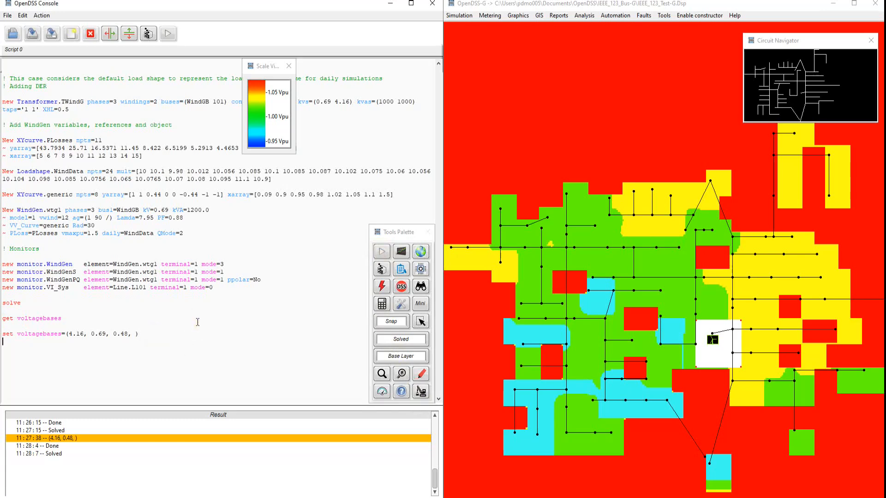
text(calc)
key(Down)
key(Down)
key(Down)
key(Return)
key(ctrl+d)
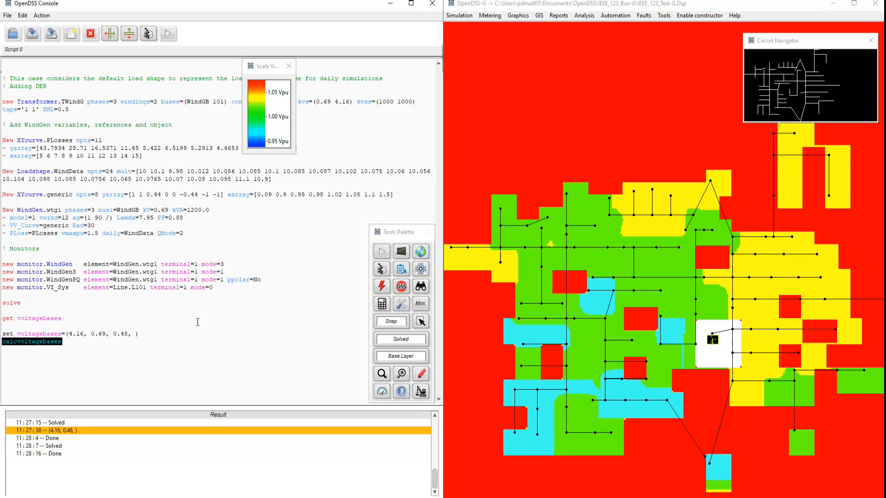
Step: Solve the circuit again to refresh the voltage heat map with the recalculated bases
click(17, 304)
key(ctrl+d)
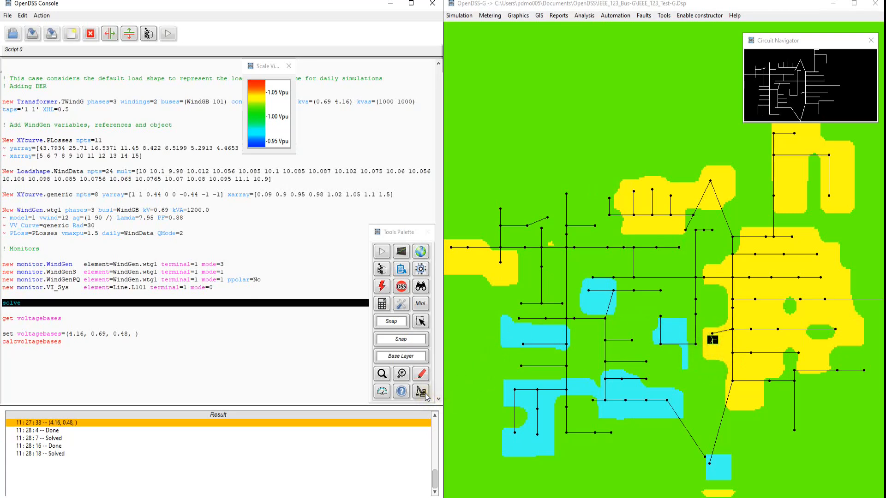
click(382, 251)
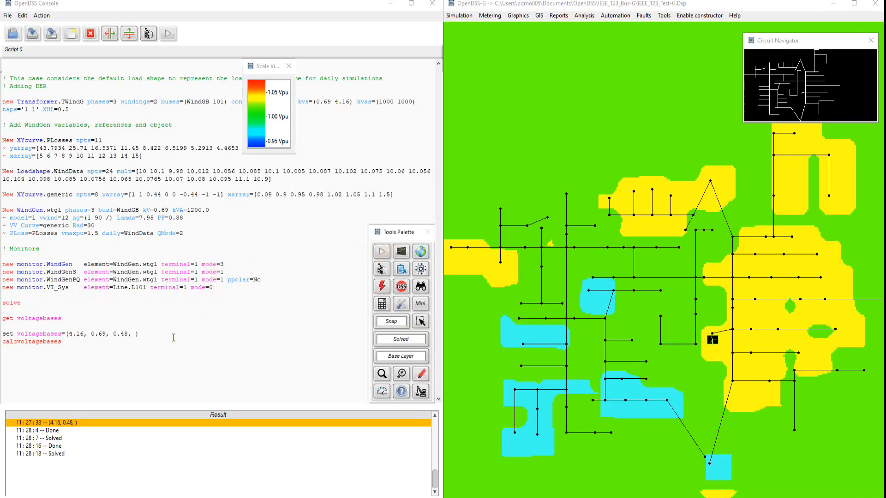
Step: Add the command set mode=daily number=1 maxiterations=20 maxcontroliter=20 below calcvoltagebases and run it
click(75, 347)
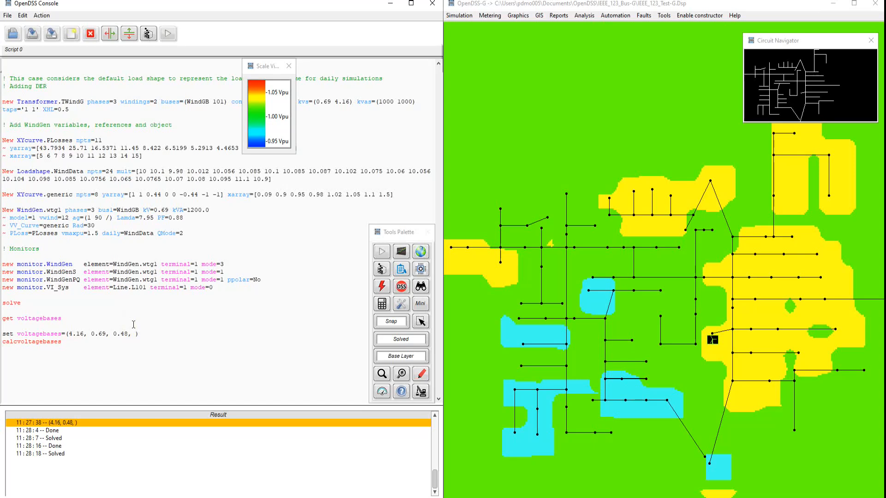
text(set m)
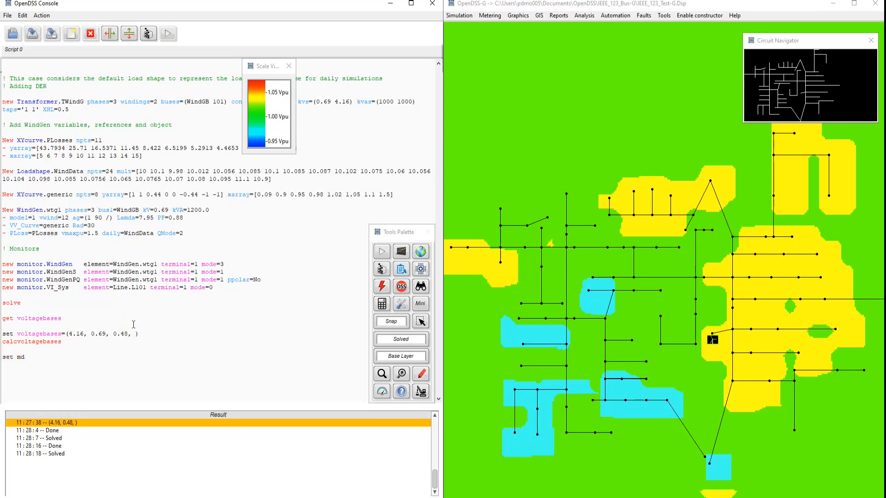
text(o)
key(Return)
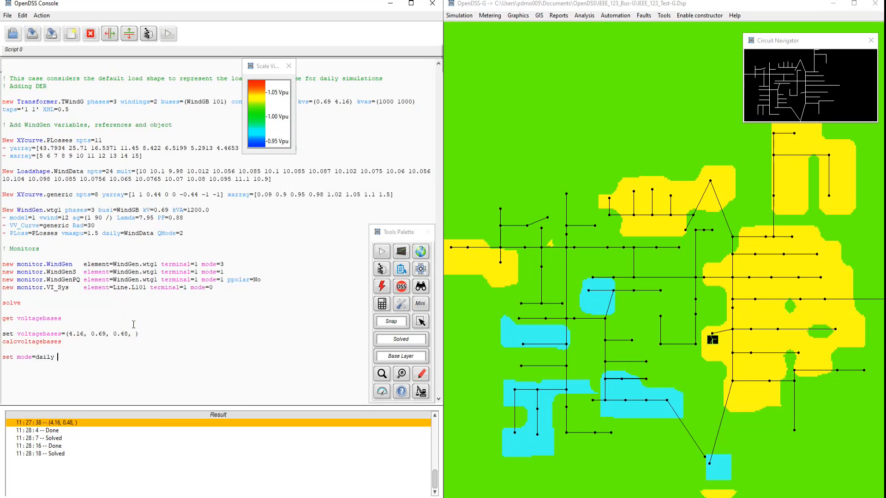
text(=daily num)
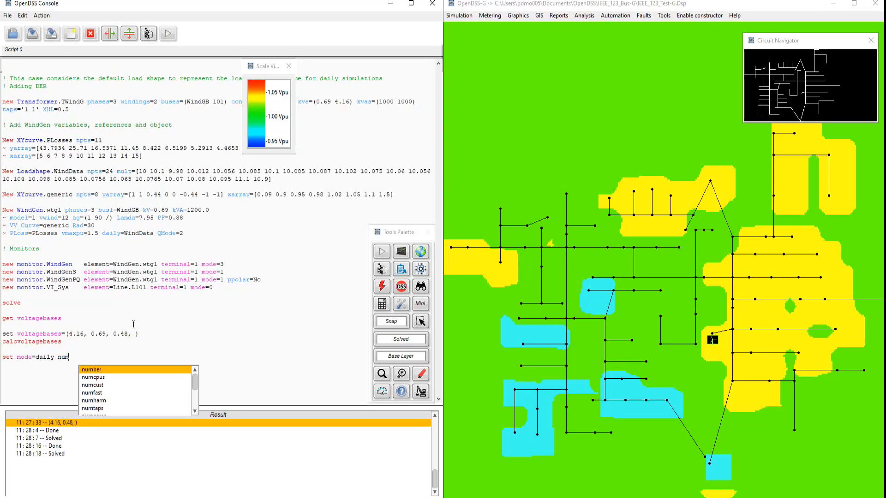
key(Return)
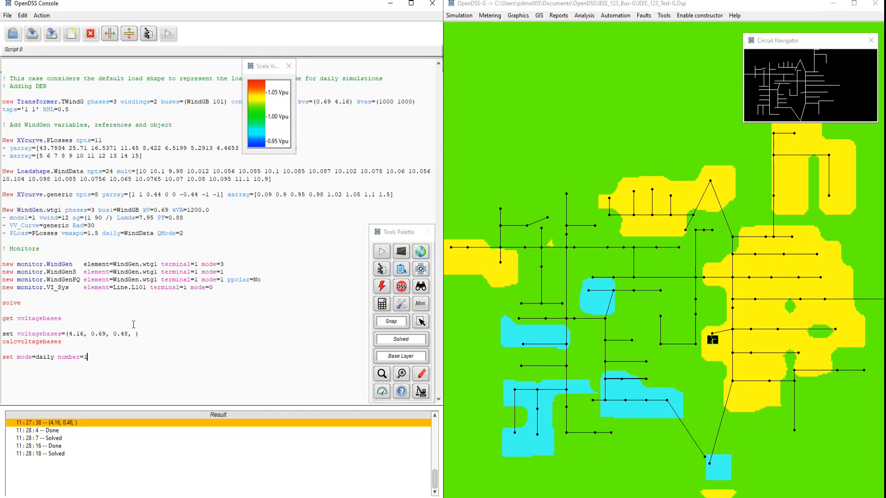
text(=1 max)
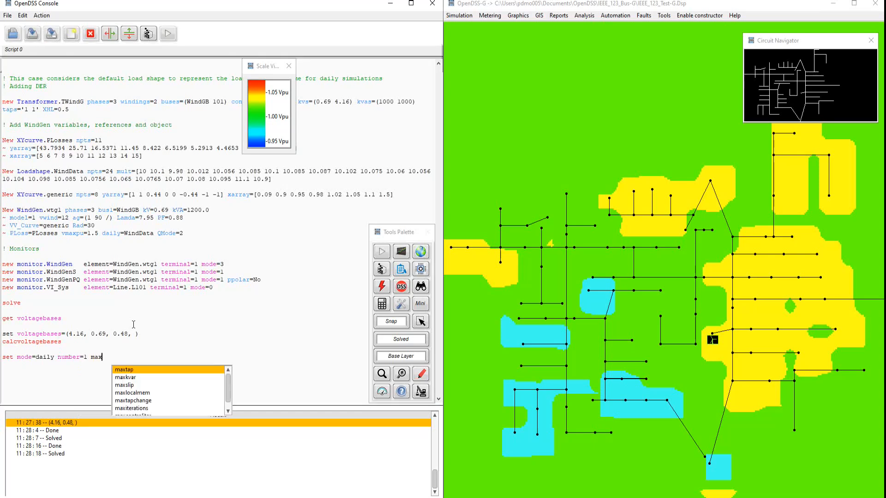
text(it)
key(Return)
text(=20 maxc)
key(Return)
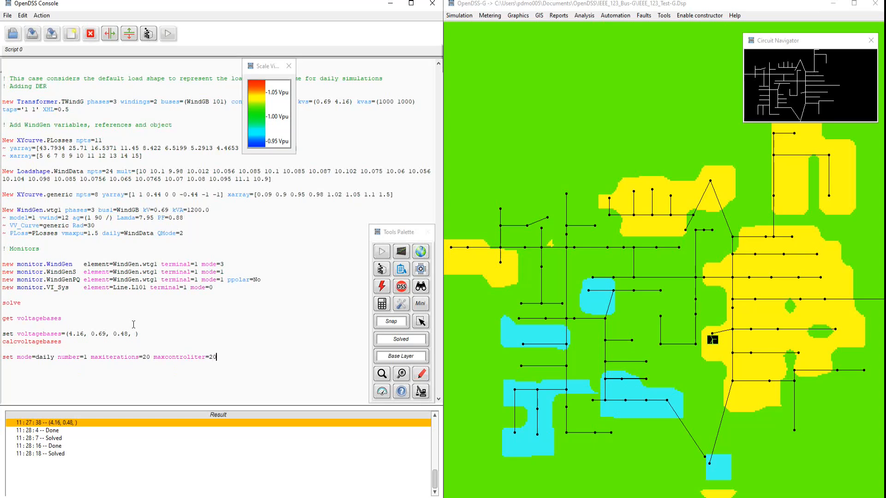
key(ctrl+d)
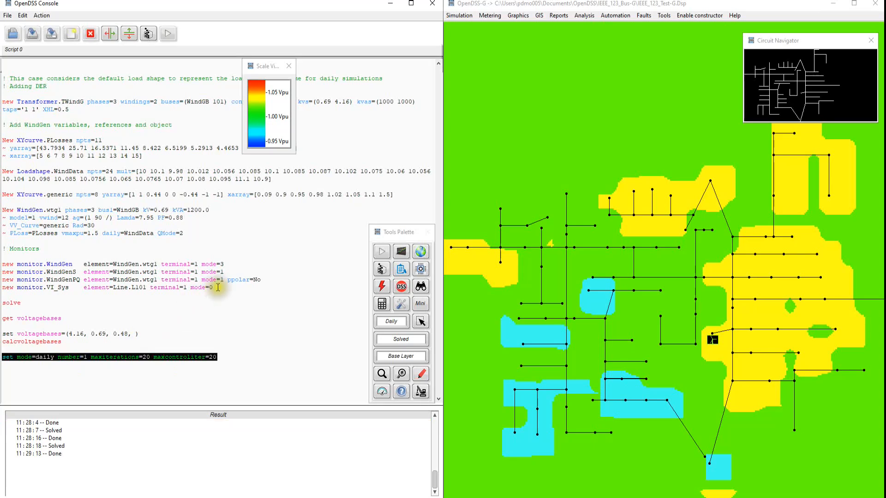
Step: Open the automatic real-time simulation panel and place it above the tools palette, beside the voltage scale
click(422, 271)
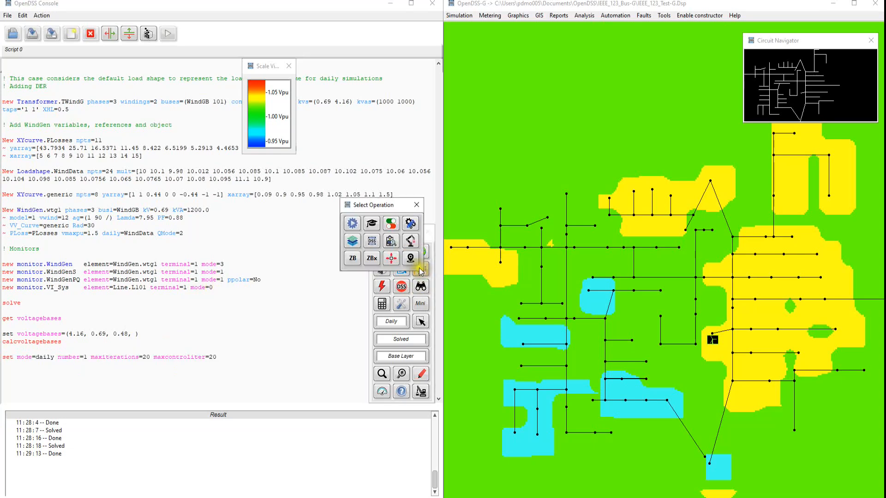
click(353, 224)
drag(429, 224, 370, 106)
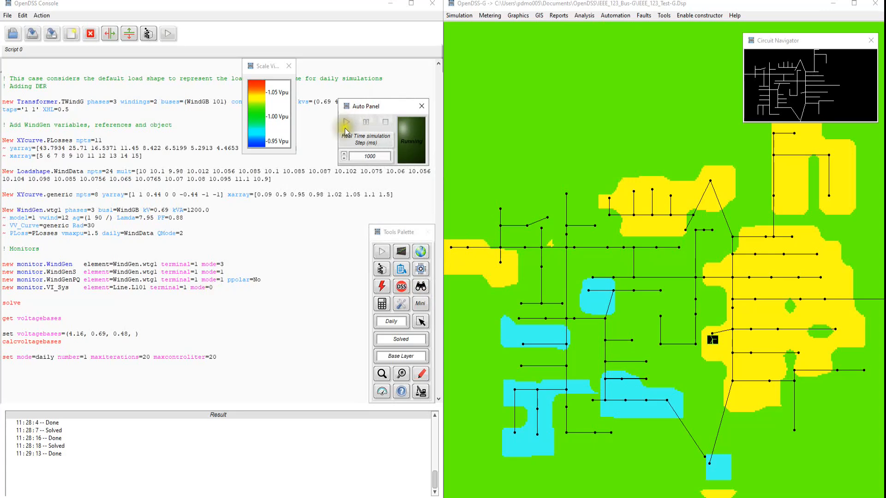
Step: Add the command batchedit load..* daily=default below the set mode line and run it to assign the default daily shape to all loads
click(225, 359)
key(Return)
text(bachchedit)
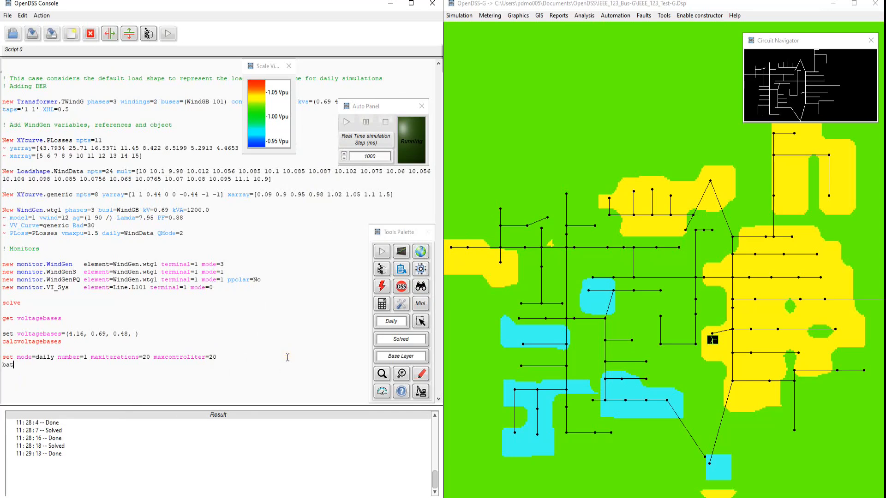
text( Loa)
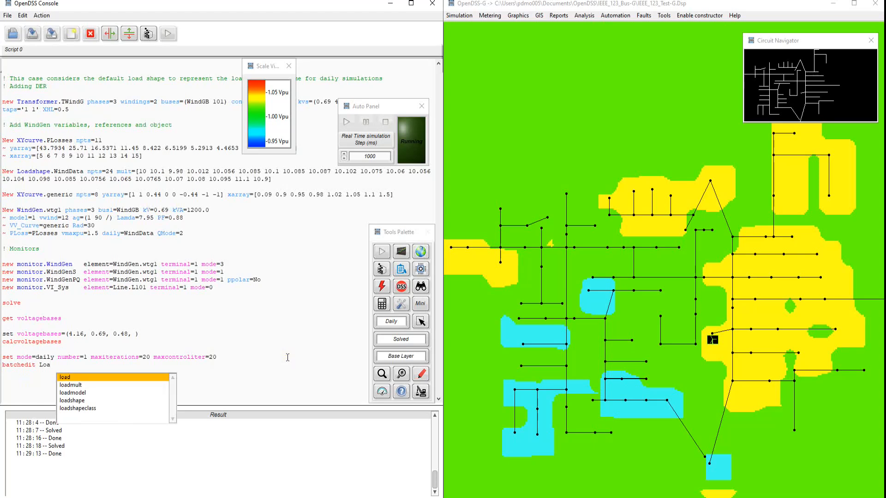
key(Escape)
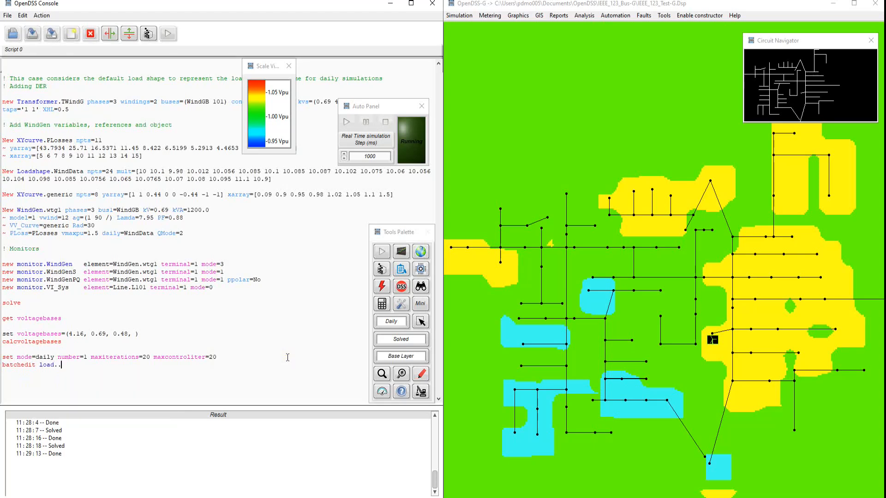
text(d..* da)
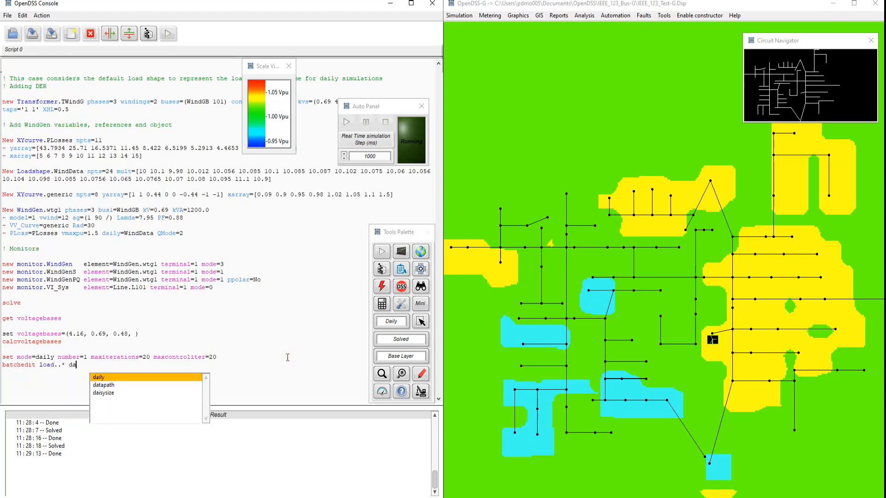
text(i)
key(Return)
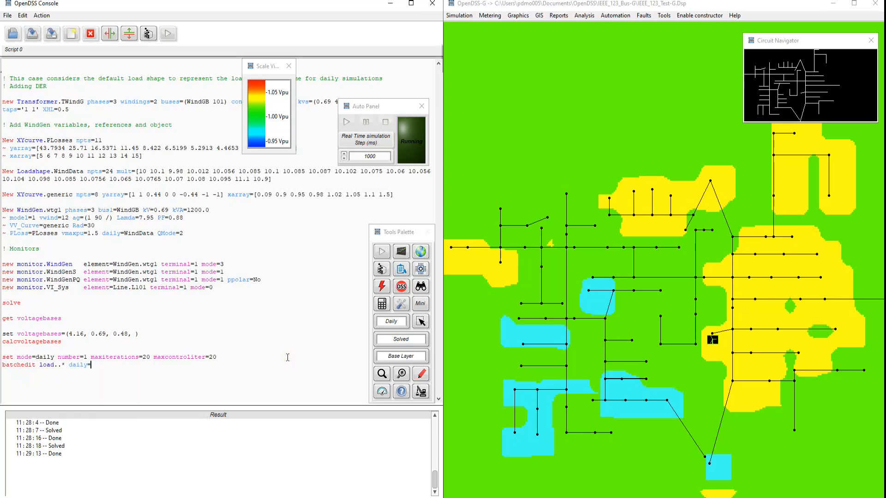
key(ctrl+d)
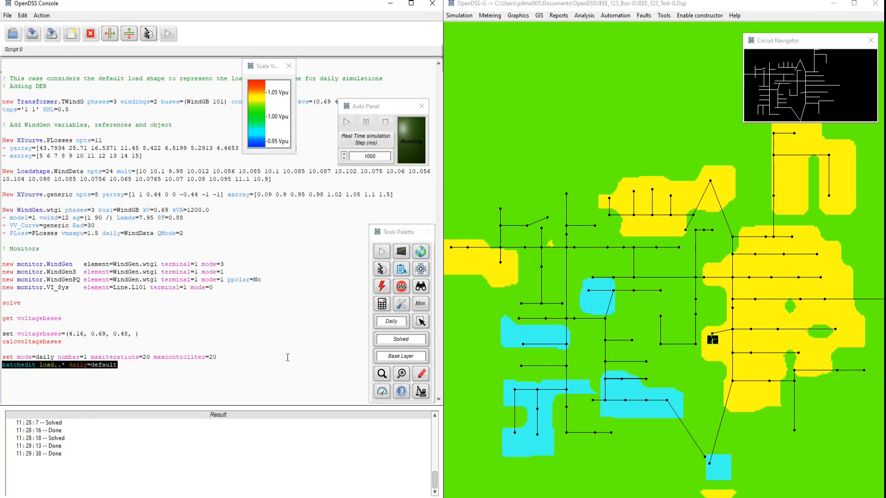
Step: Start the automatic simulation with a 1000 ms step and move the simulation time window clear of the circuit
click(346, 122)
drag(567, 184, 530, 70)
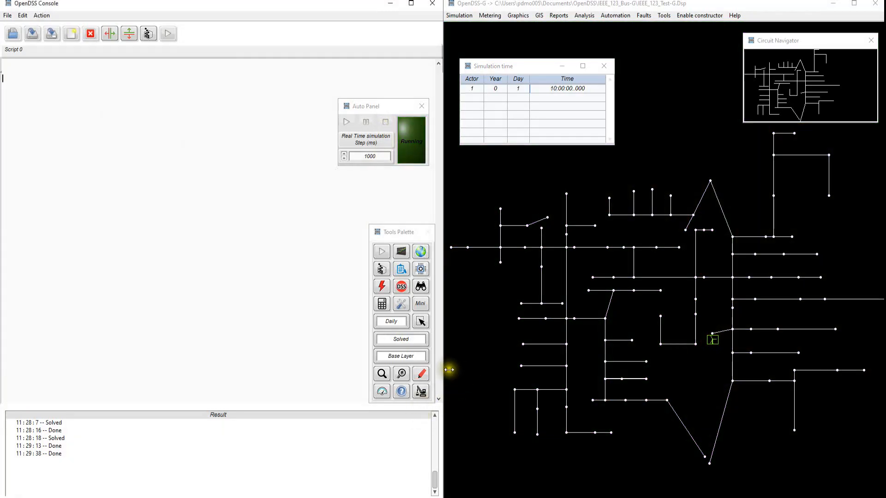
Step: Display the Load and voltage source symbols on the circuit diagram and close the element selection window
click(423, 376)
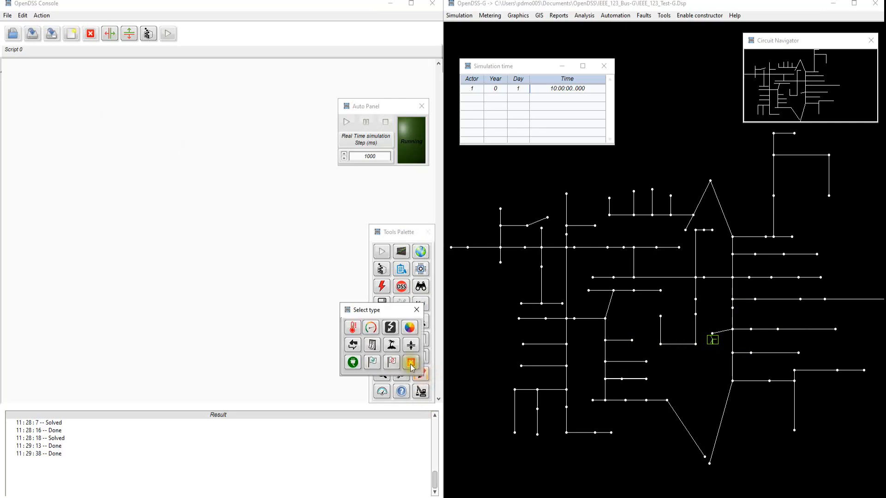
click(353, 362)
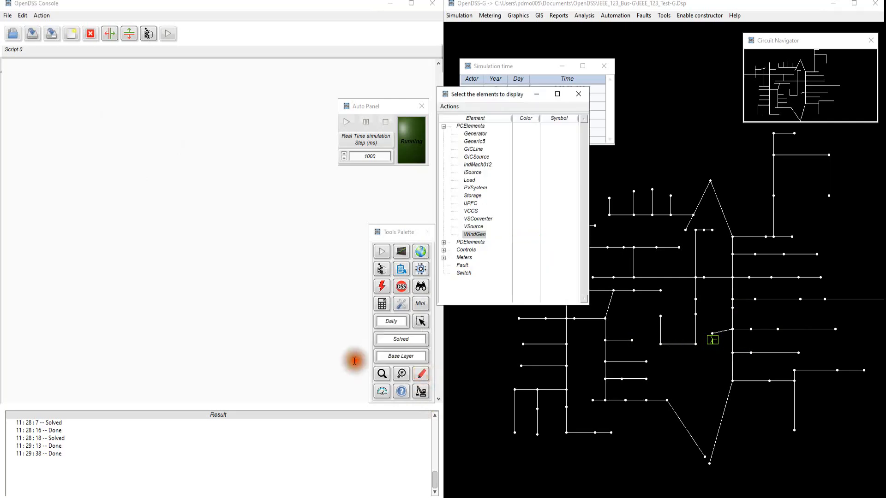
click(469, 180)
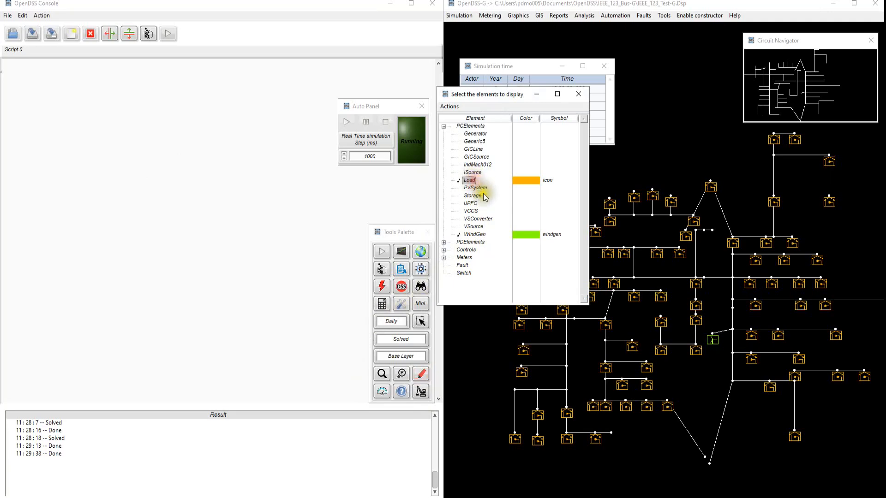
click(578, 93)
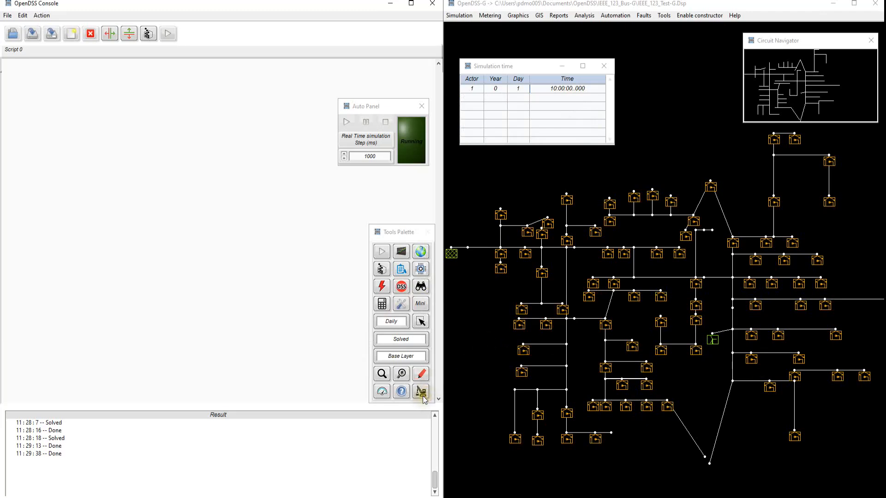
Step: Inspect the circuit zone containing loads s113a and s114a and move the inspector window over the circuit diagram
click(402, 374)
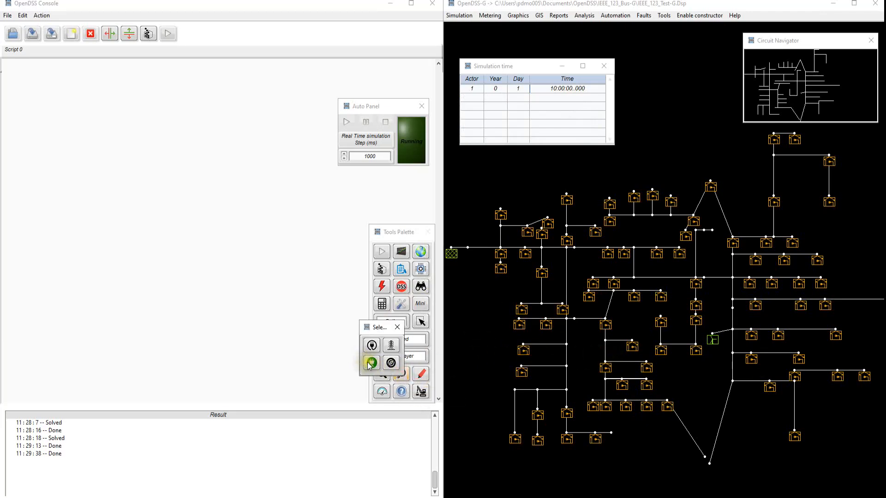
click(441, 277)
click(835, 367)
click(880, 395)
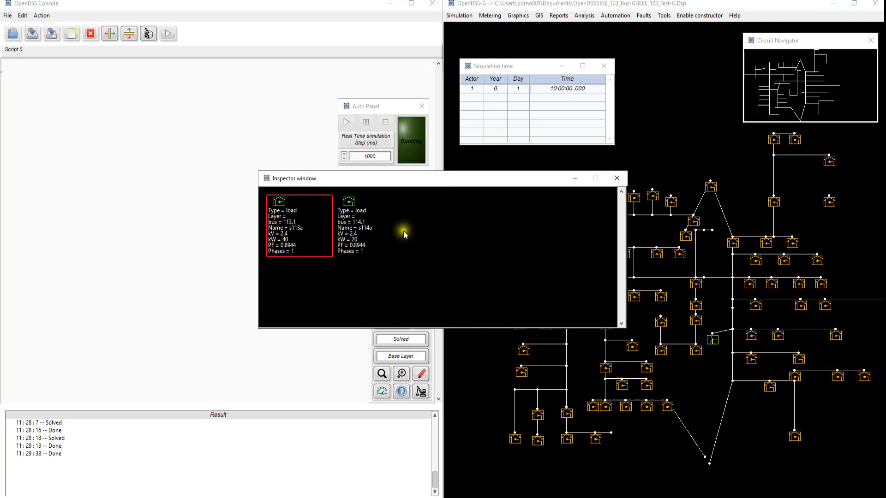
drag(398, 182, 643, 270)
Step: Export the full definition of load s113a to the DSS script, add blank lines below it and close the inspector
right_click(539, 309)
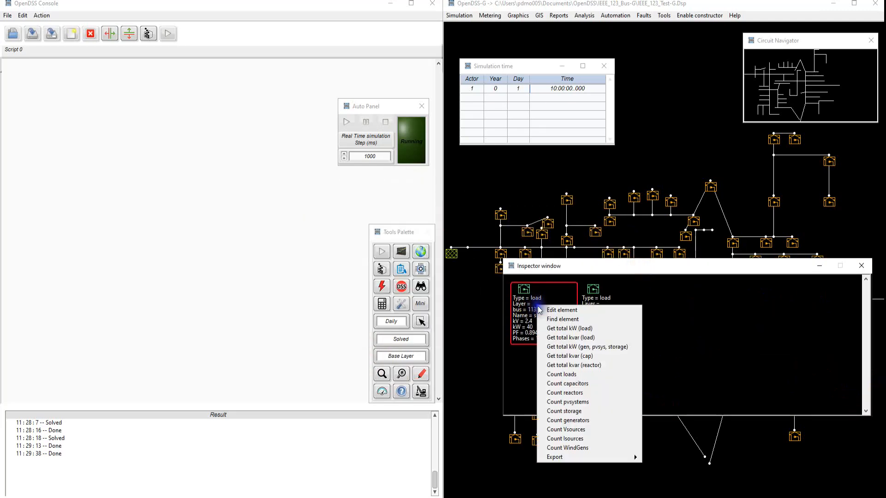
mouse_move(598, 457)
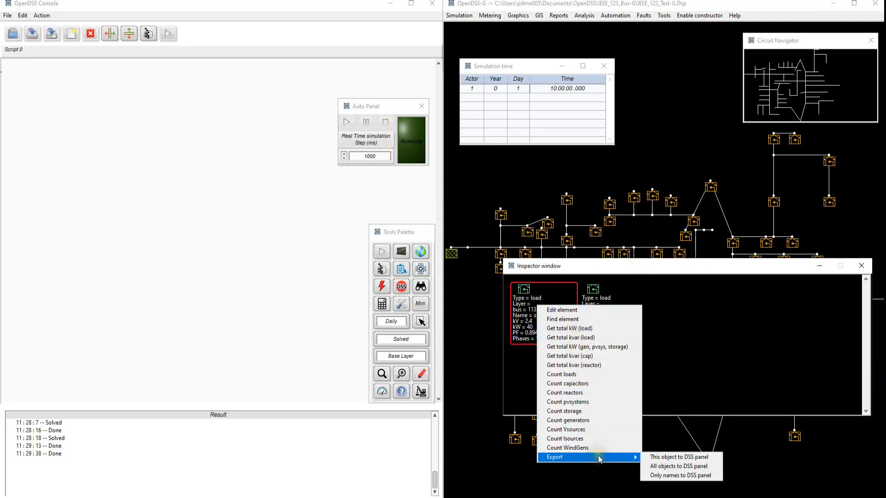
click(680, 458)
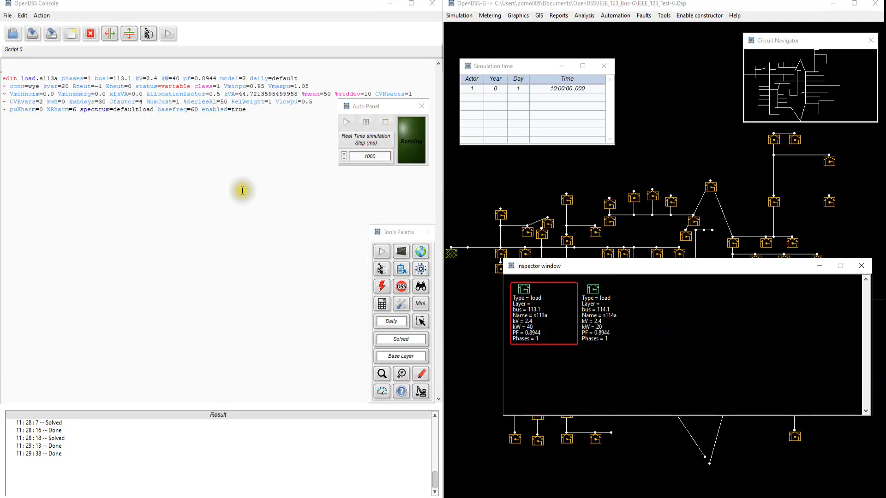
key(Return)
key(Return)
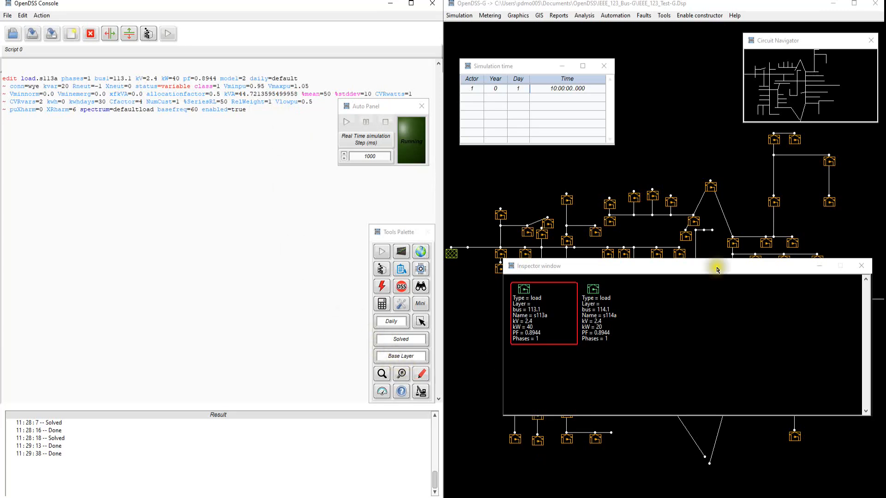
click(870, 266)
Step: Inspect the line elements in a small circuit zone around bus 197
click(401, 373)
click(379, 350)
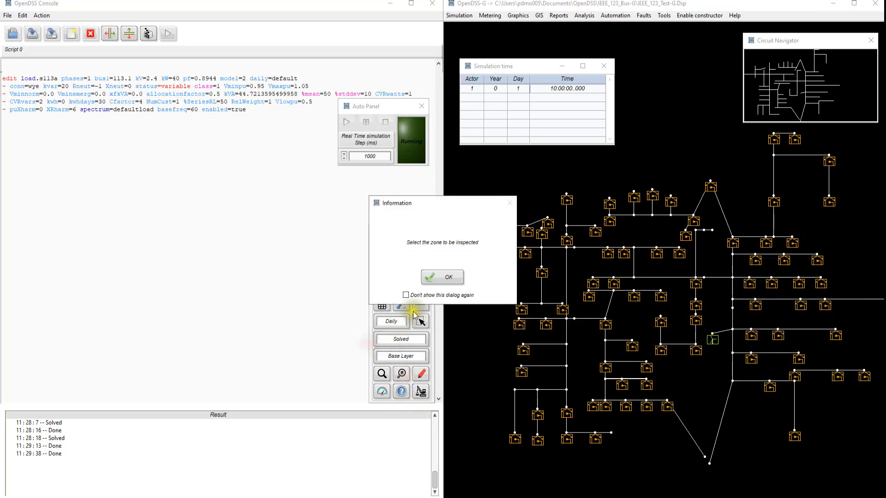
click(450, 278)
drag(720, 305, 741, 324)
Step: Find lines sw5 and l118 on the circuit from their inspector entries
right_click(306, 229)
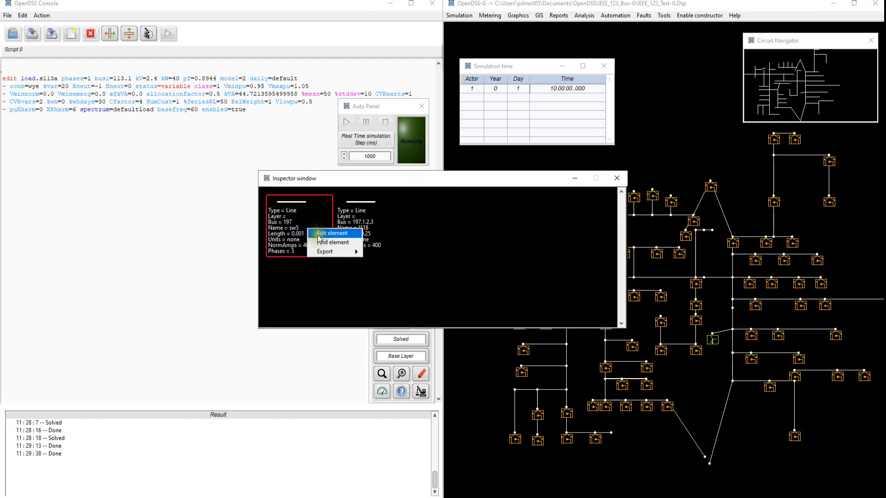
click(321, 242)
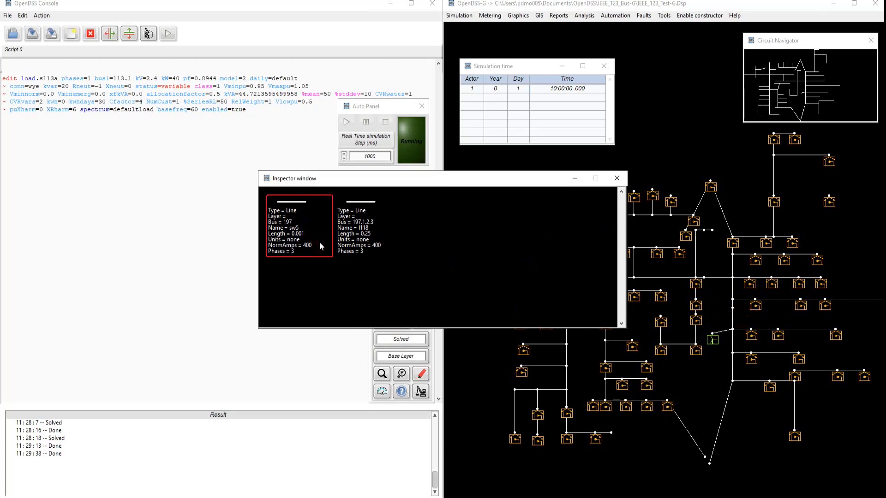
right_click(353, 231)
click(366, 246)
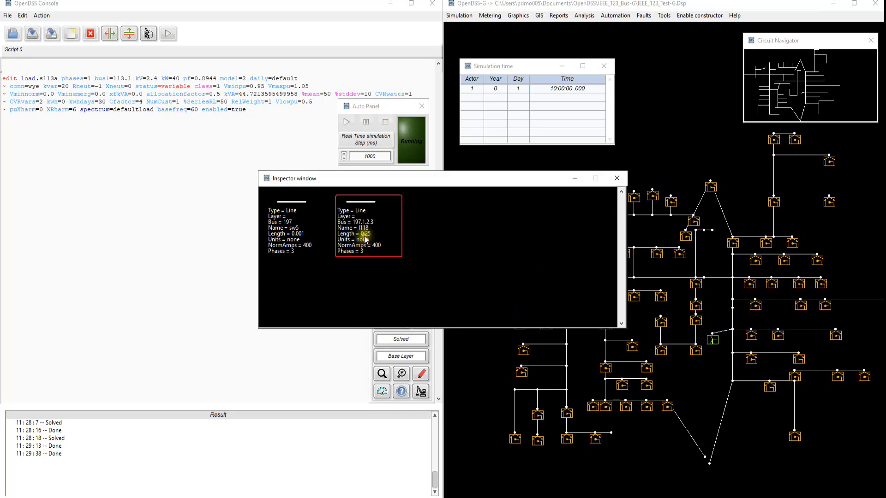
Step: Export the full definition of line l118 to the DSS script, close the inspector and place the cursor below the exported text
right_click(364, 235)
mouse_move(399, 262)
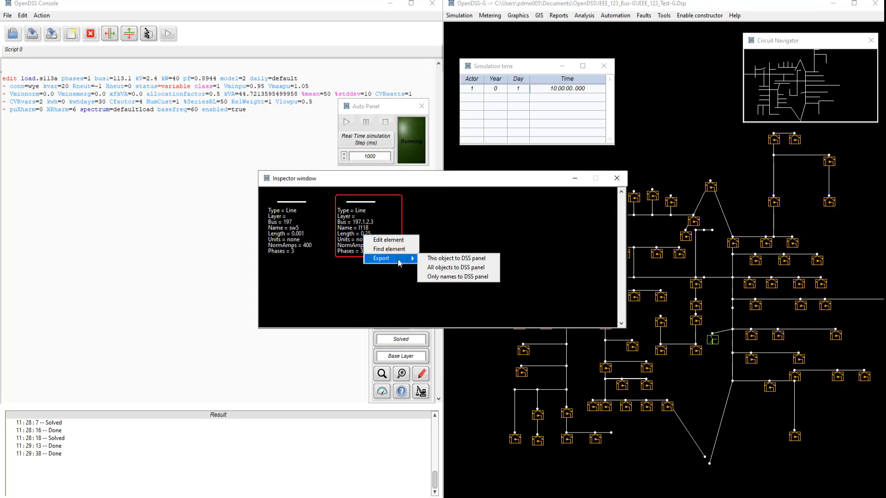
click(451, 259)
drag(445, 179, 428, 241)
click(609, 243)
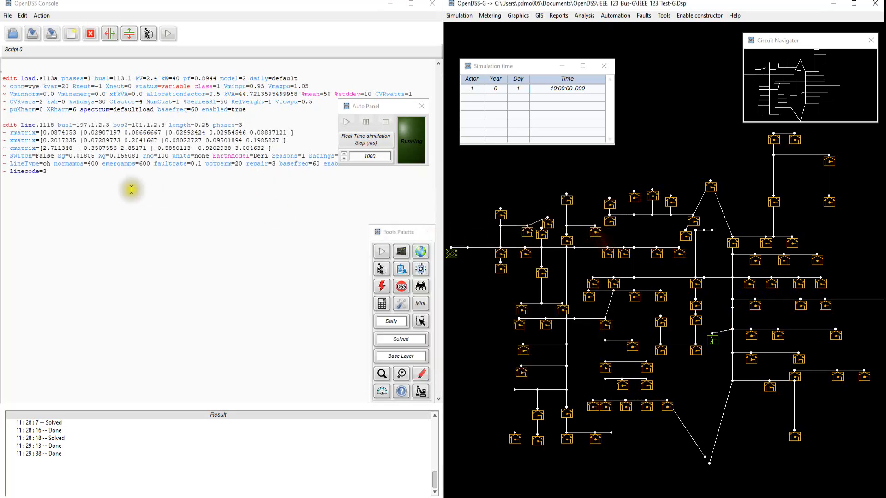
click(70, 174)
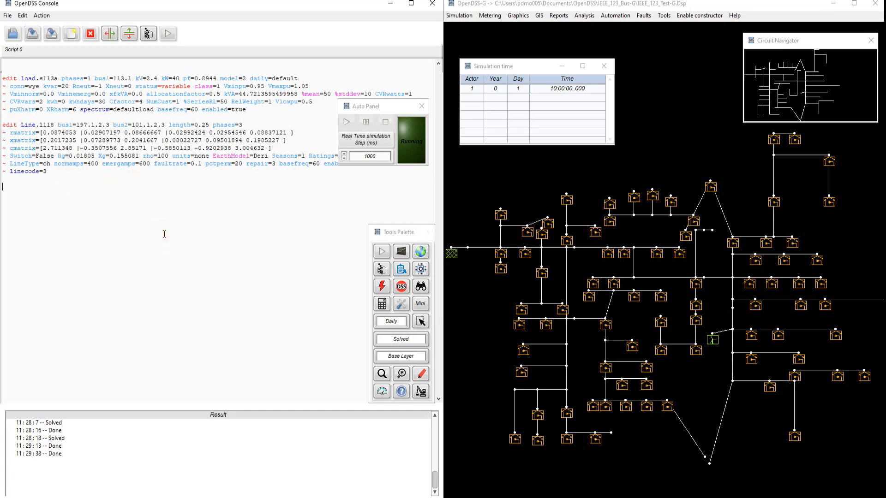
Step: Inspect the zone with loads s113a and s114a again, export only their names to the script and close the inspector
click(400, 373)
click(372, 363)
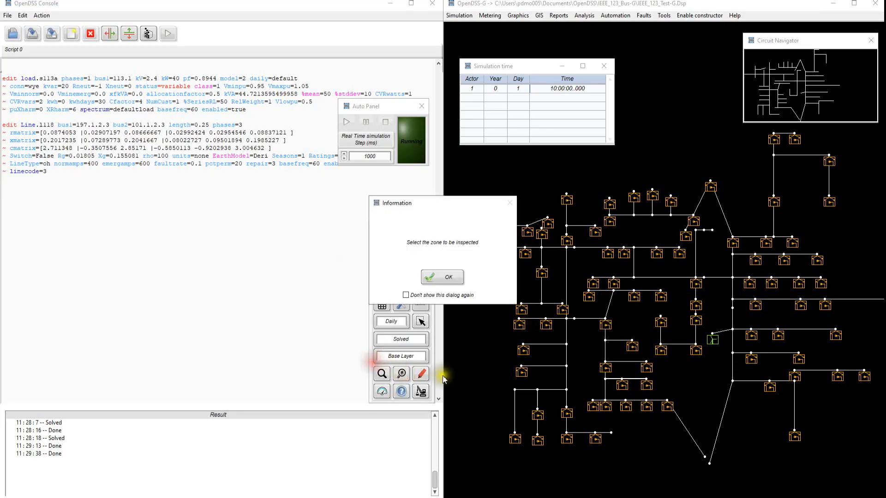
click(453, 278)
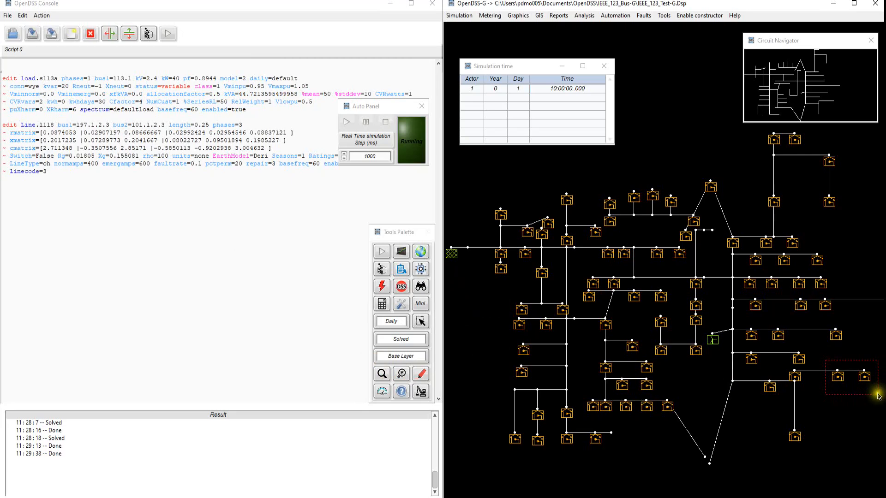
click(870, 387)
right_click(415, 238)
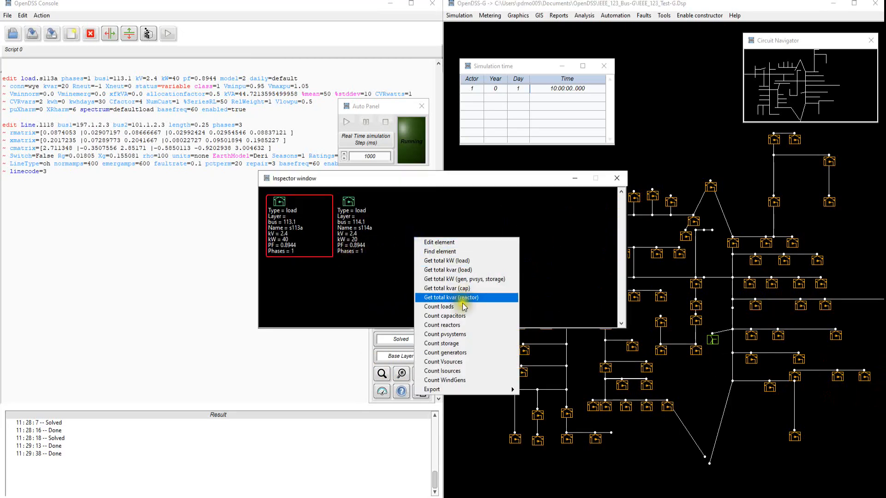
mouse_move(474, 389)
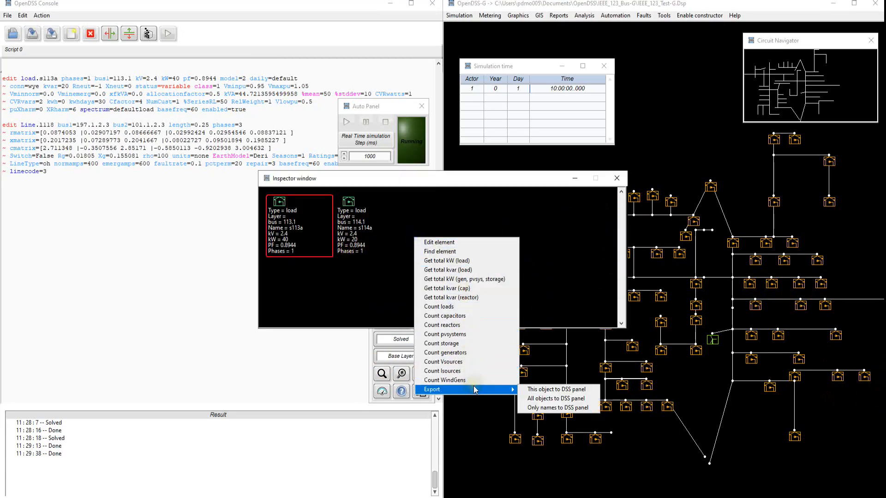
click(555, 408)
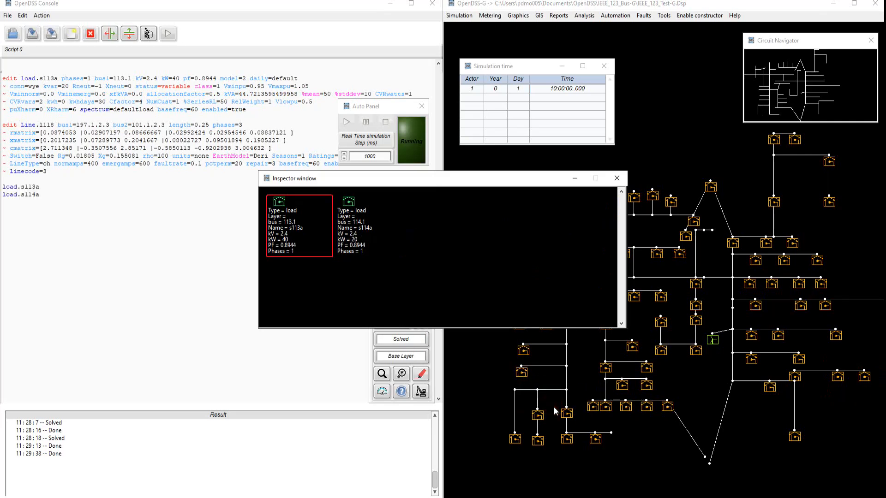
click(616, 178)
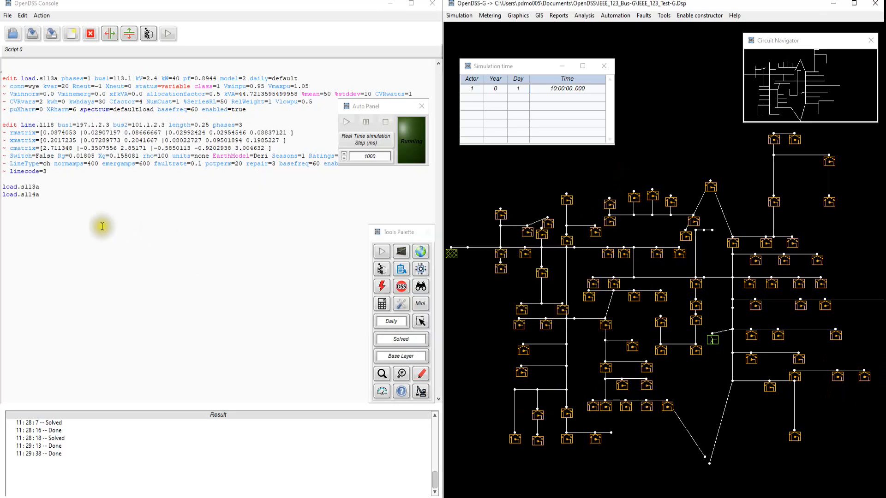
Step: Extend the exported names to load.s113a.kW=20 and load.s114a.daily= in the script
click(46, 187)
text(,)
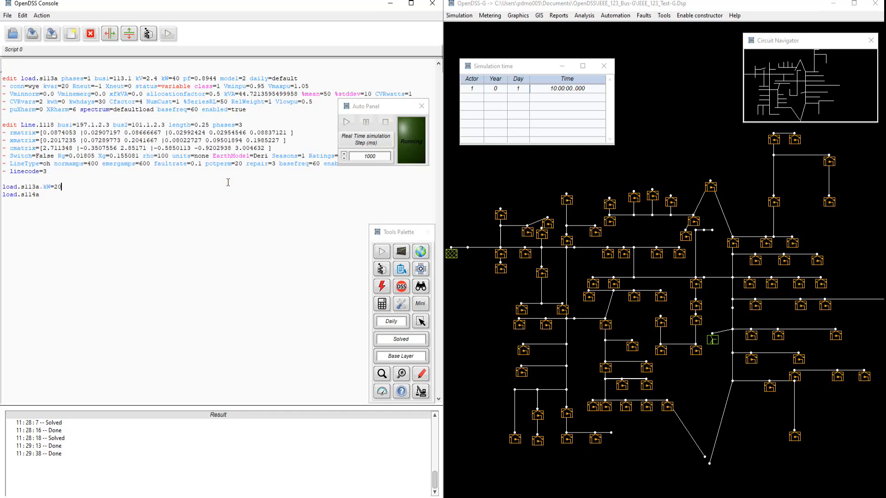
text(a)
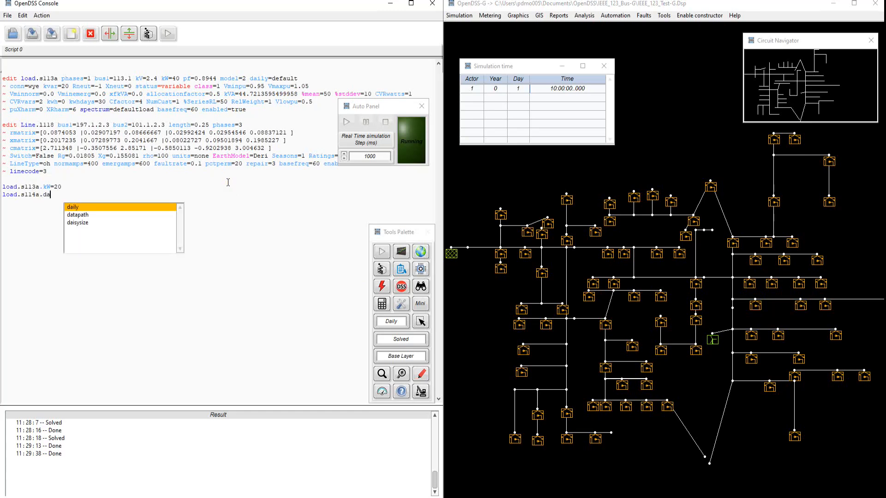
key(Return)
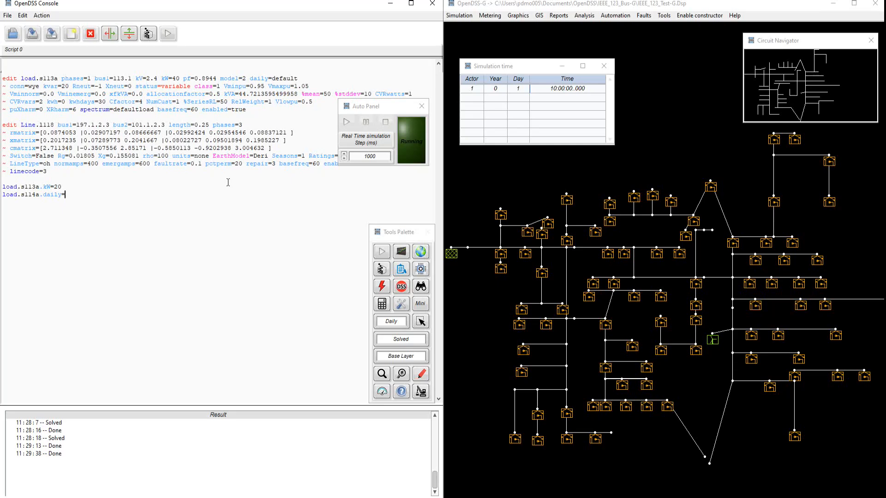
Step: Review the console's import options and their shortcuts, then return to the end of the load.s114a.daily= line
right_click(82, 195)
mouse_move(104, 227)
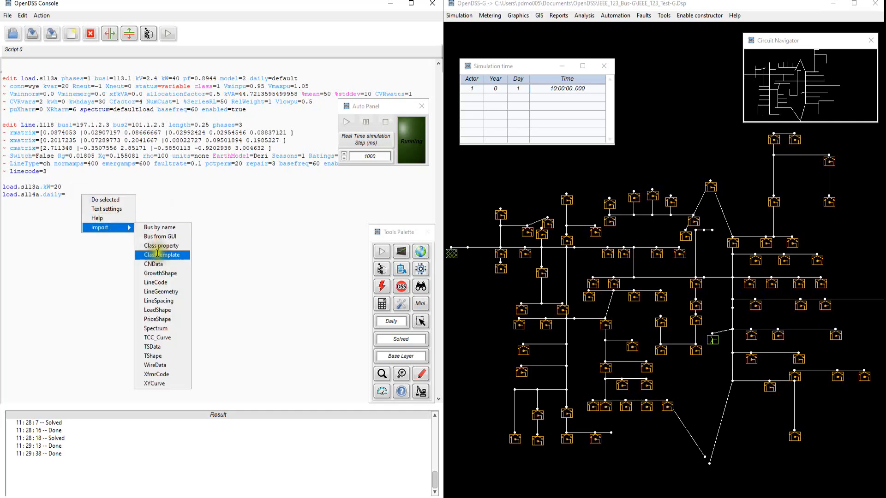
click(172, 197)
click(41, 15)
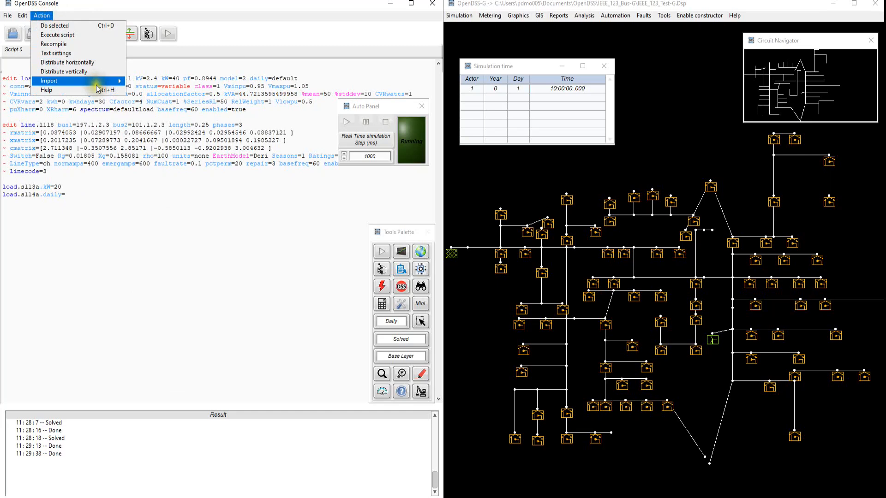
mouse_move(95, 81)
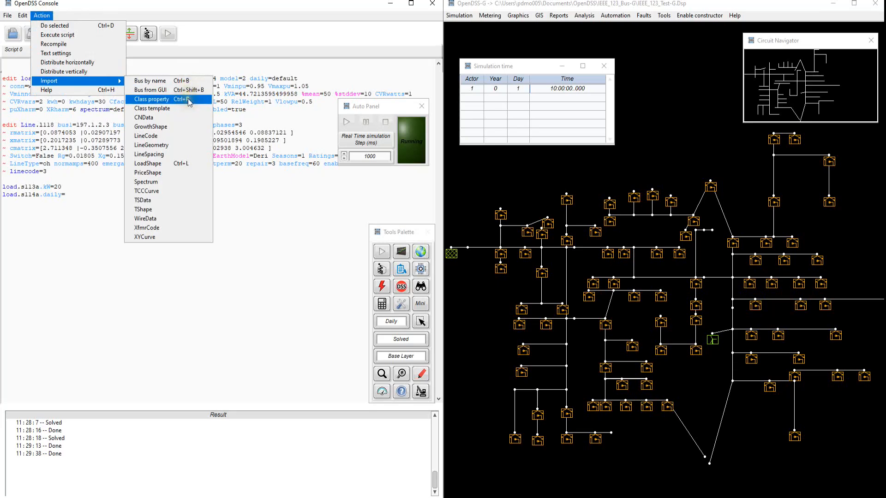
click(80, 194)
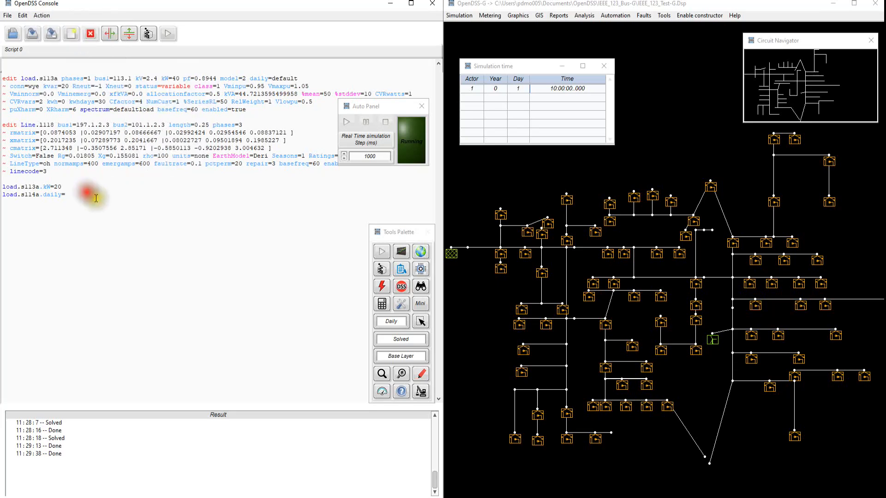
Step: Preview the winddata load shape and import the default load shape as the daily value of load.s114a
key(ctrl+l)
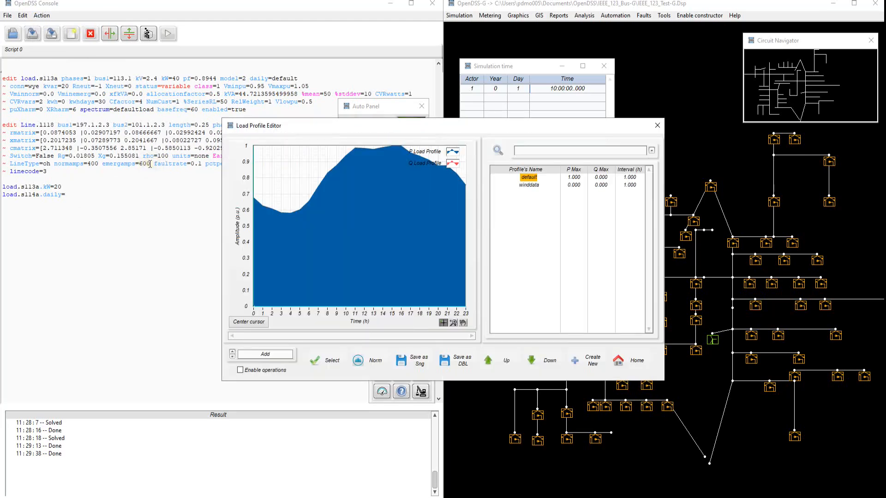
click(529, 184)
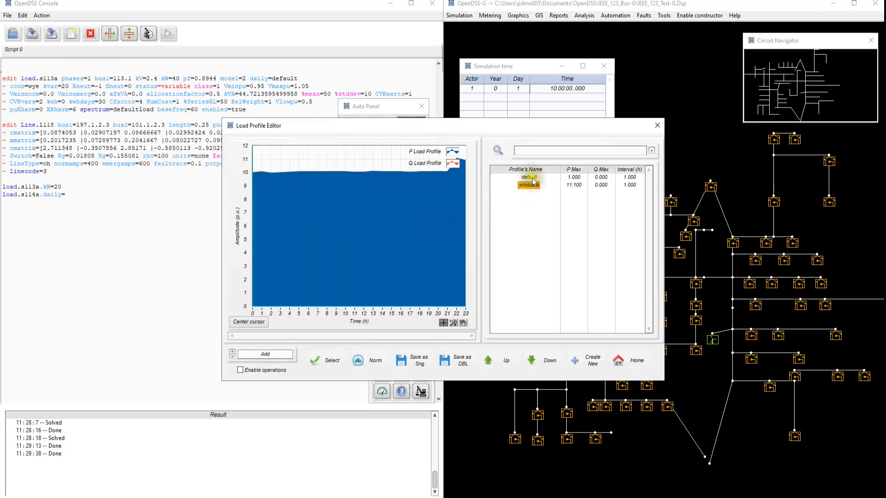
click(529, 178)
click(323, 361)
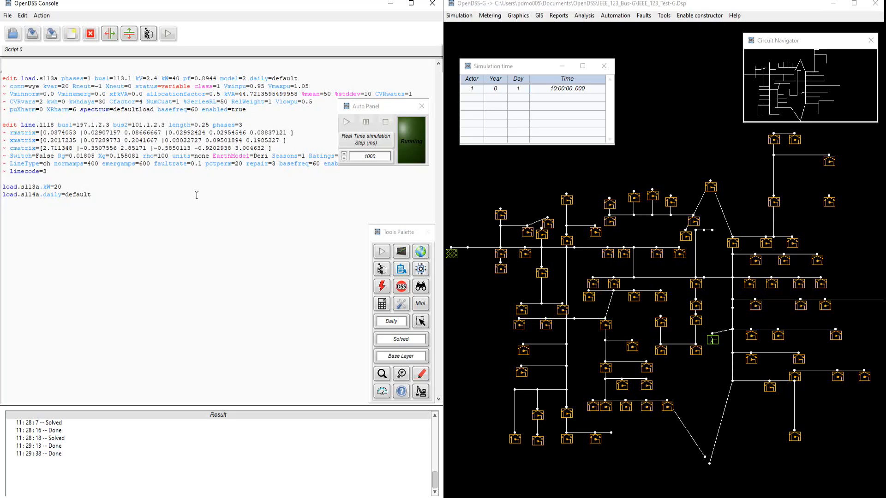
Step: Import the class template for the load class below the load.s114a line and select its --- name placeholder
right_click(9, 210)
mouse_move(36, 242)
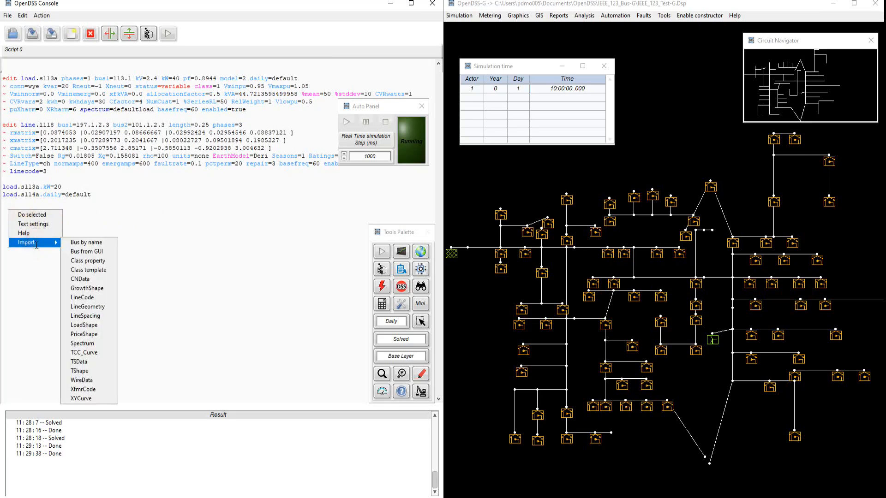
click(111, 271)
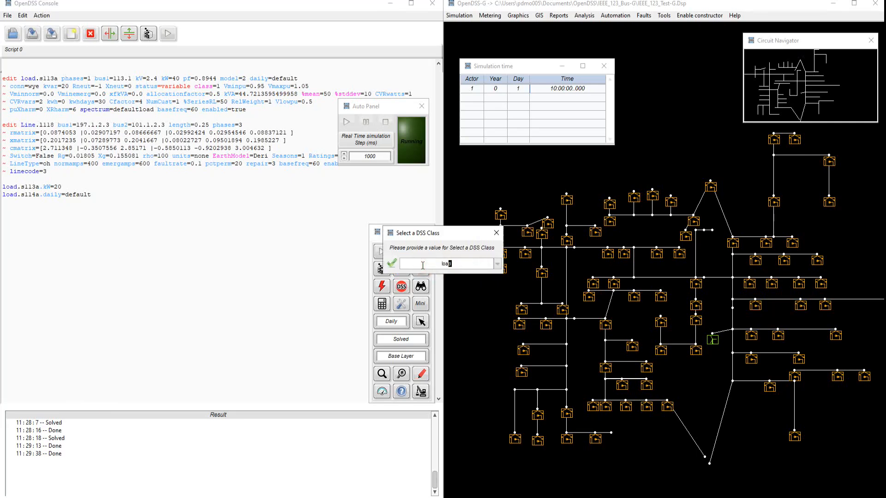
click(497, 264)
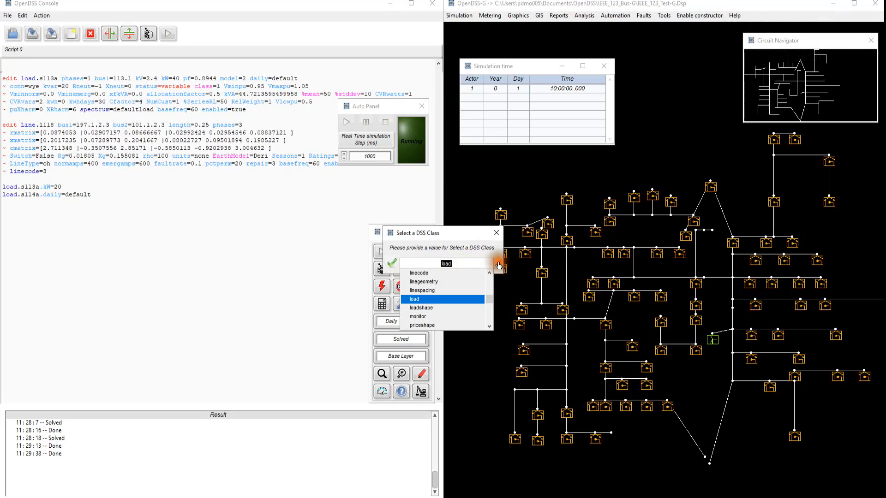
click(431, 299)
click(390, 262)
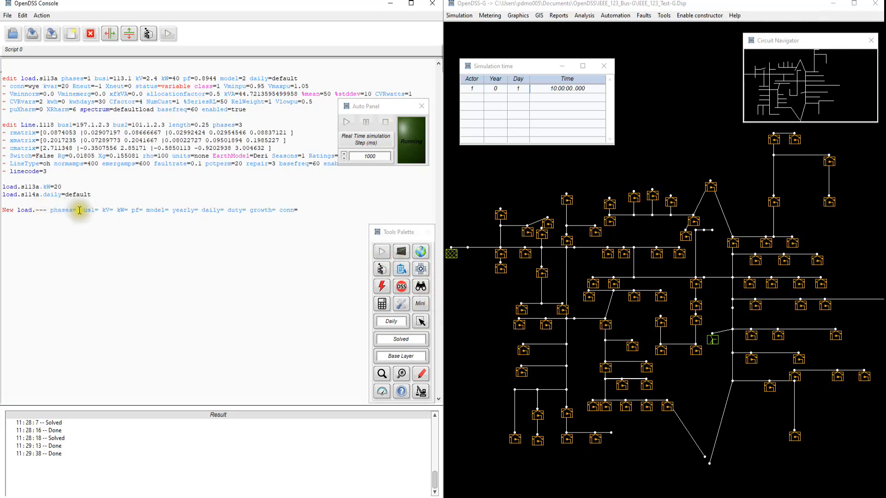
click(313, 210)
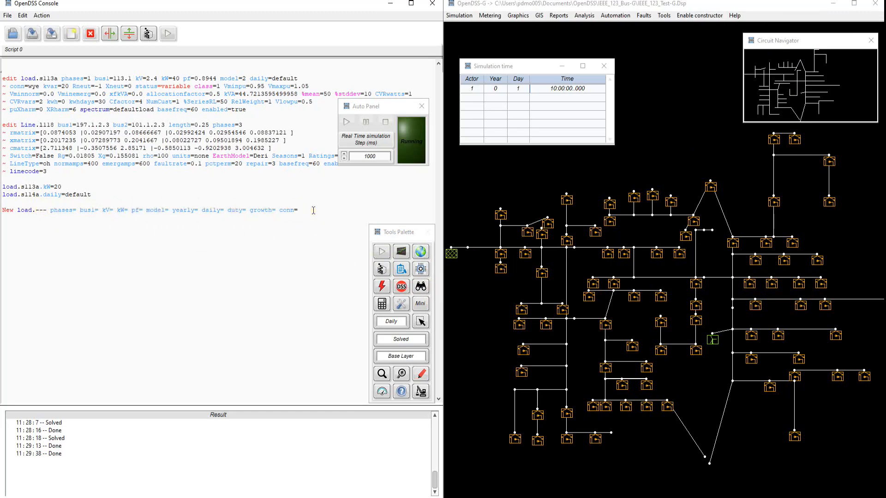
double_click(45, 211)
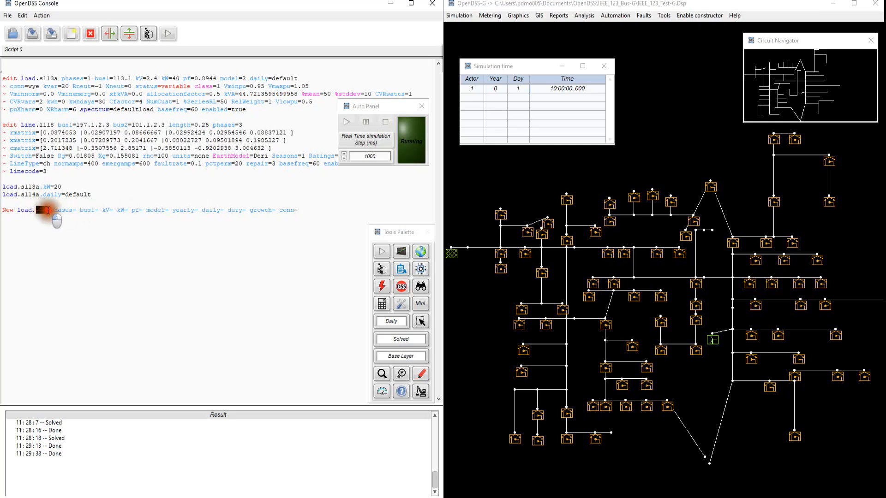
Step: Review the property placeholders of the New load template, and import the class template for the line class below it
click(76, 210)
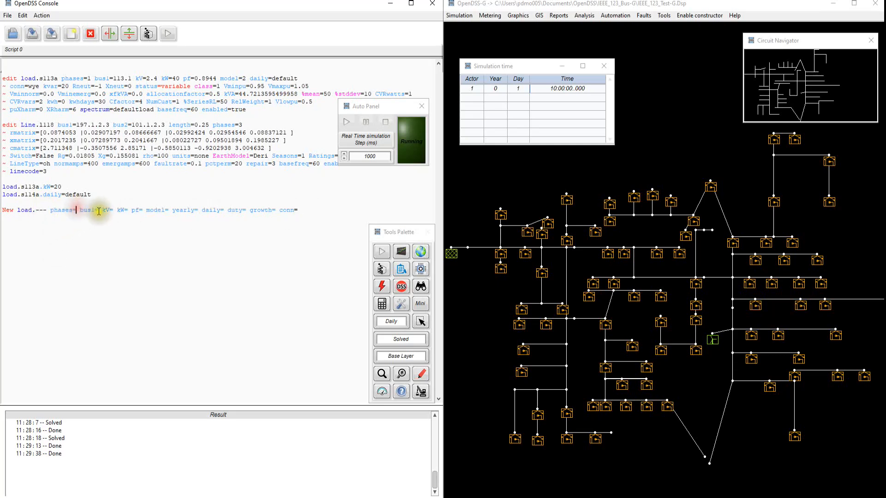
click(131, 211)
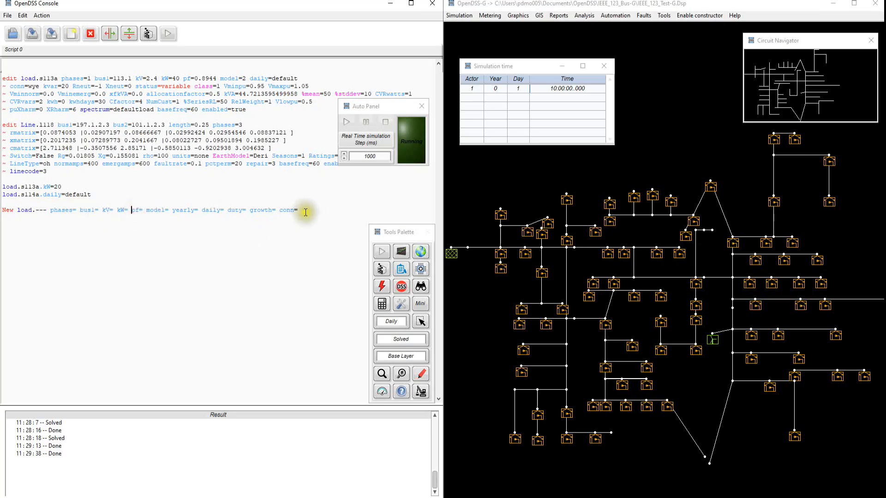
click(360, 243)
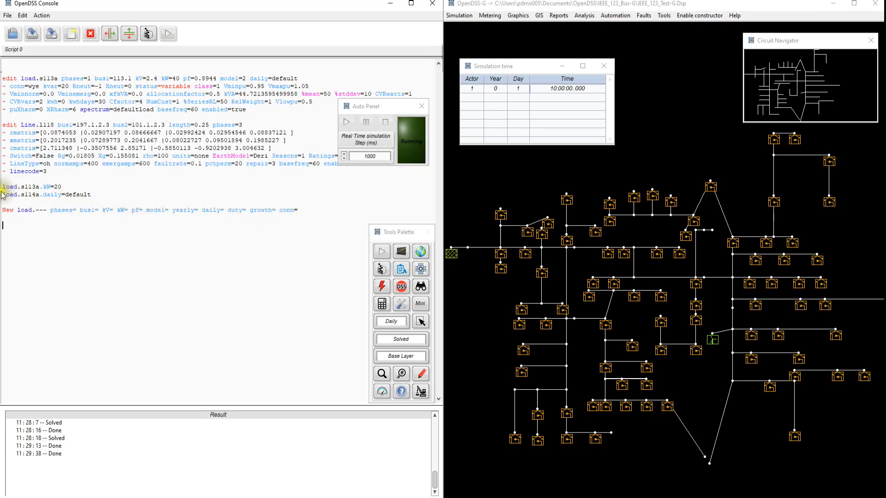
right_click(20, 227)
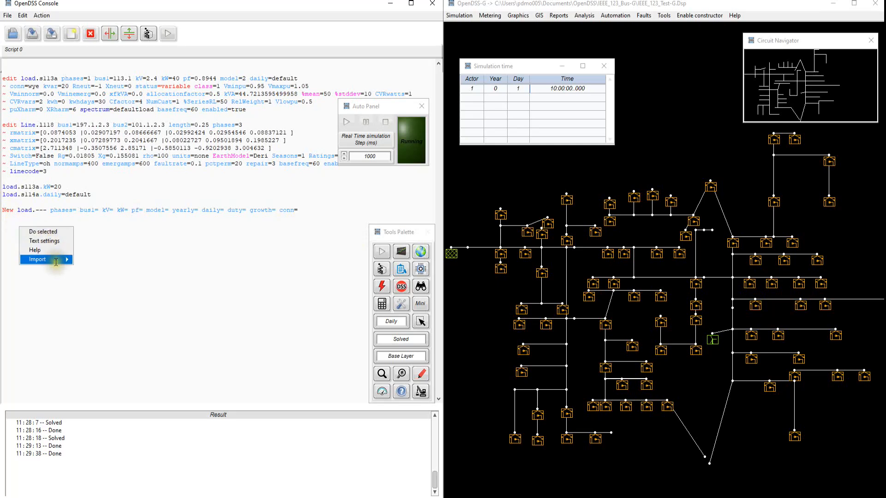
mouse_move(50, 260)
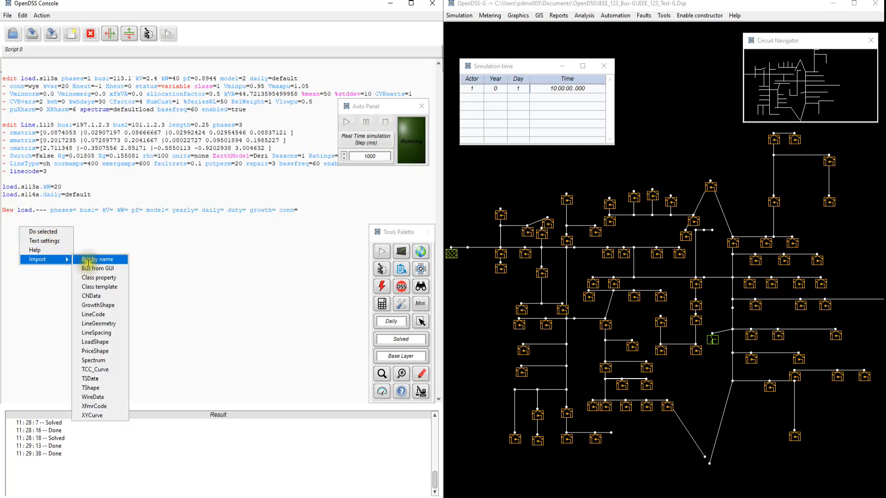
click(103, 286)
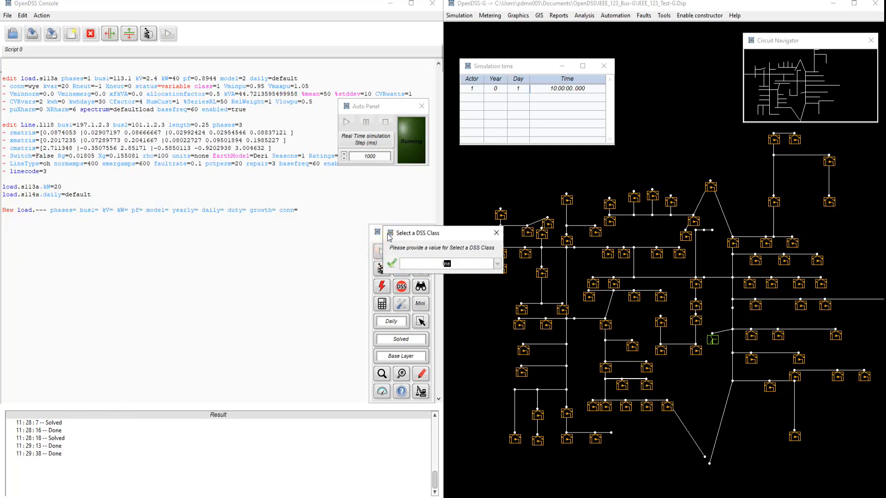
click(392, 263)
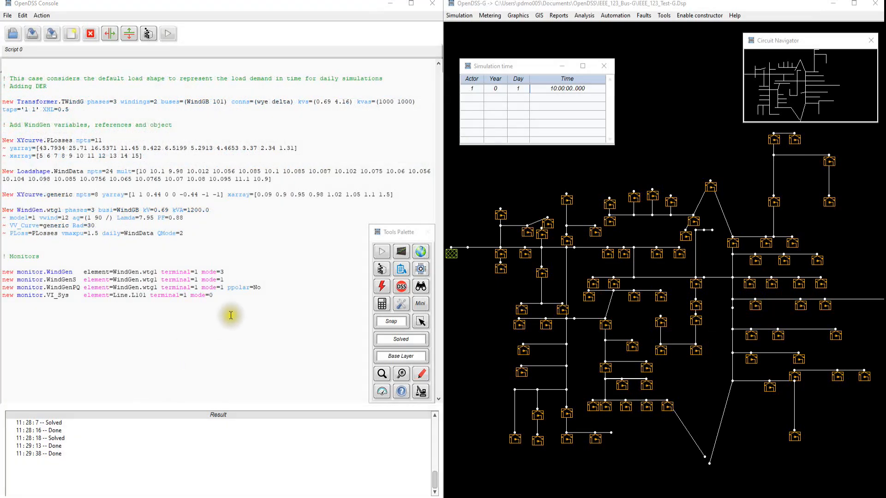
Step: Execute the script block from the opening daily simulation comment through the monitor.VI_Sys definition
click(230, 301)
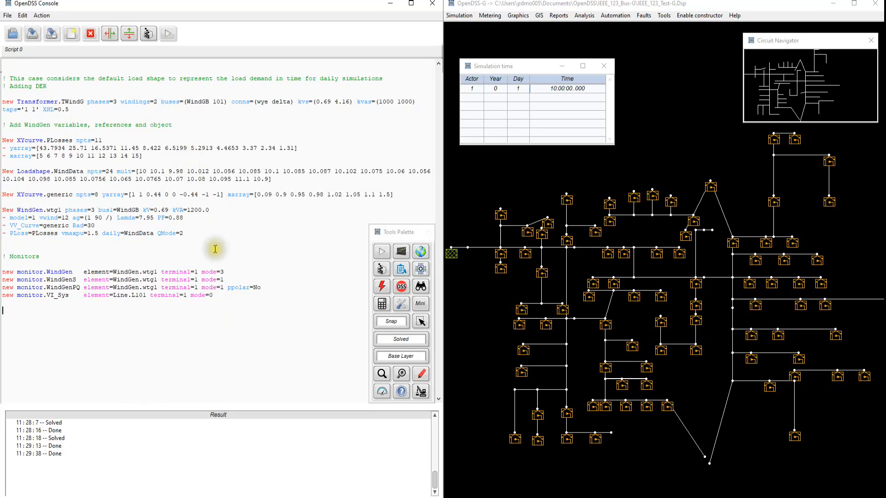
drag(220, 299, 11, 74)
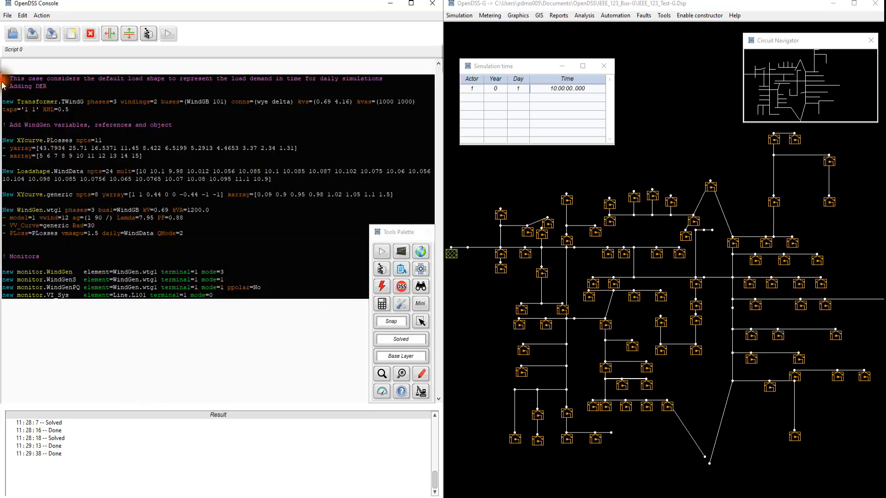
key(ctrl+d)
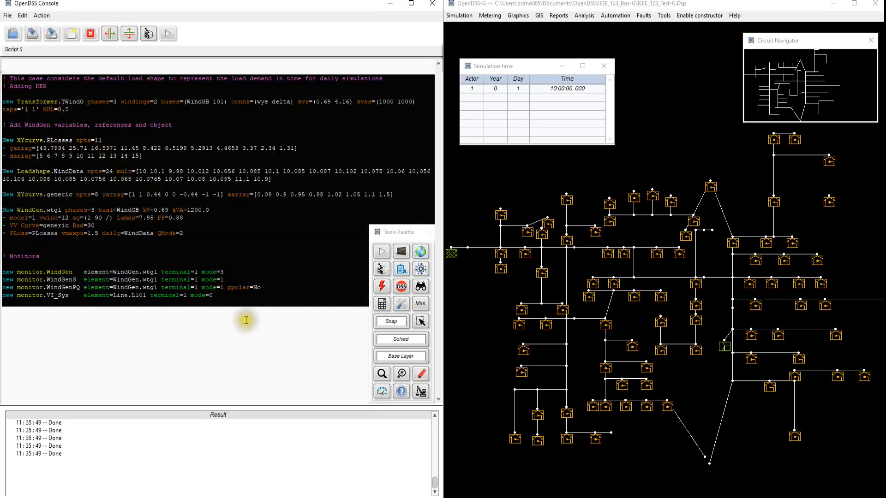
Step: Examine the execution history in the result list and its copy and export options, then return to the end of the script
click(60, 447)
scroll(59, 446, up, 2)
scroll(59, 446, up, 3)
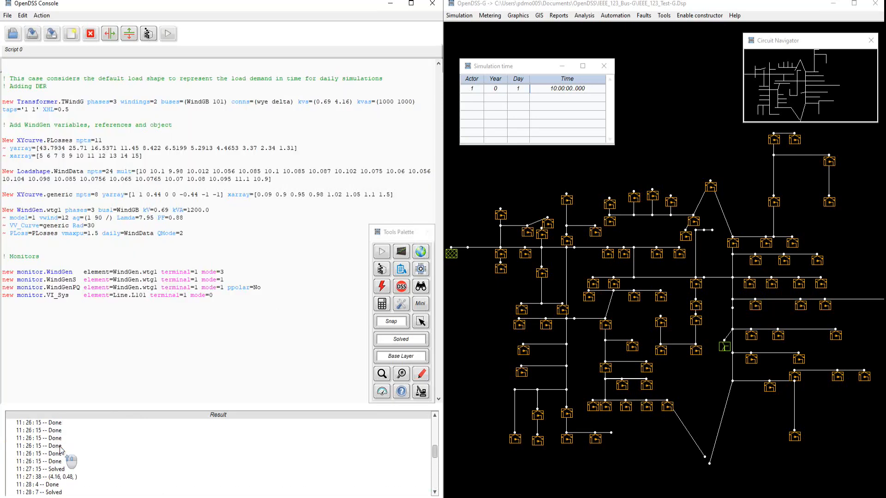
scroll(59, 446, down, 5)
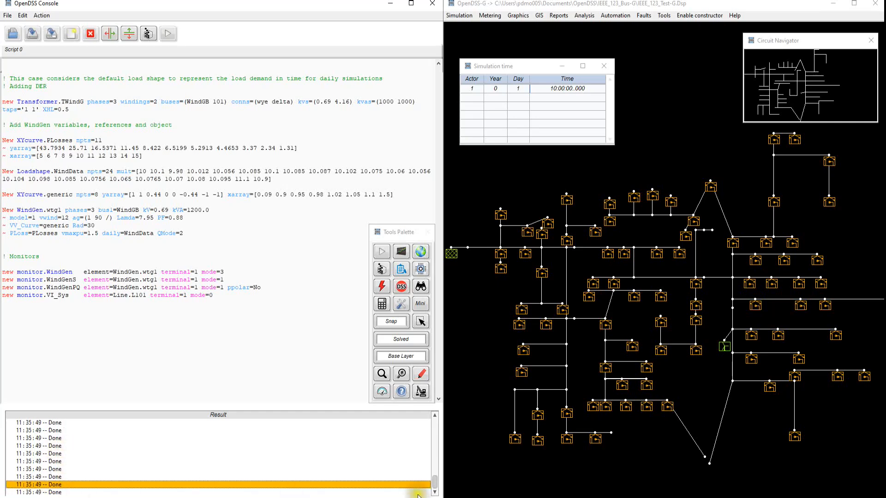
right_click(54, 486)
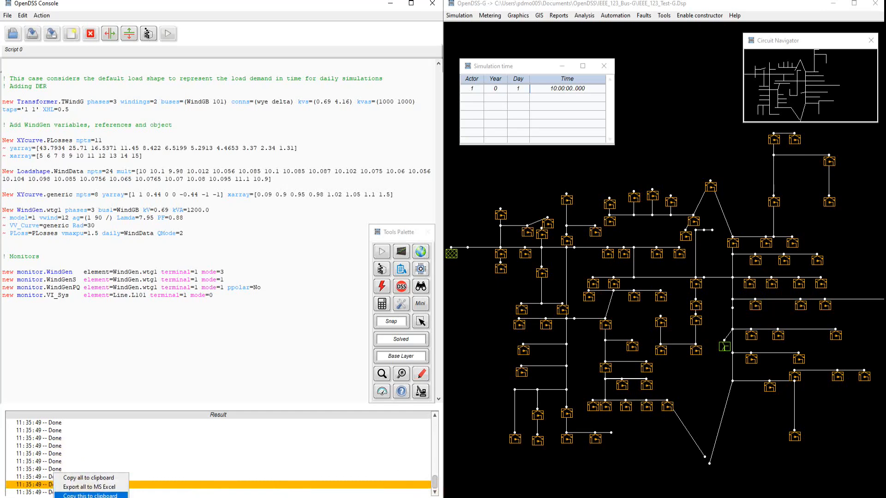
click(132, 320)
click(159, 310)
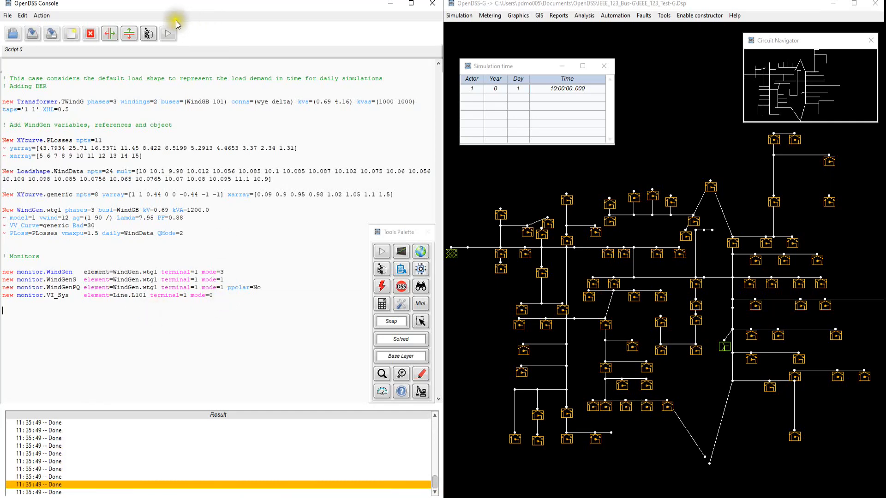
Step: Select the entire wind generator and monitor script and execute all of it
click(229, 296)
key(ctrl+a)
key(ctrl+d)
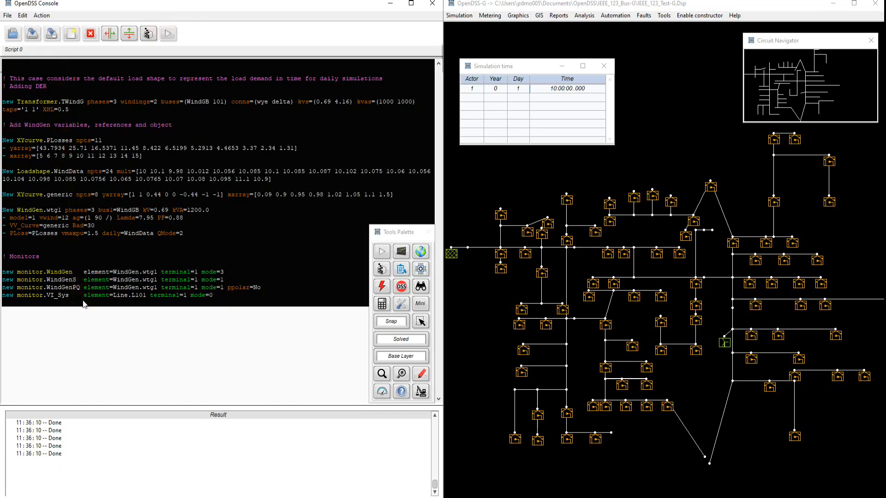
Step: Try to execute the new Transformer.TWindG definition again, and abort at the duplicate-element exception
right_click(252, 250)
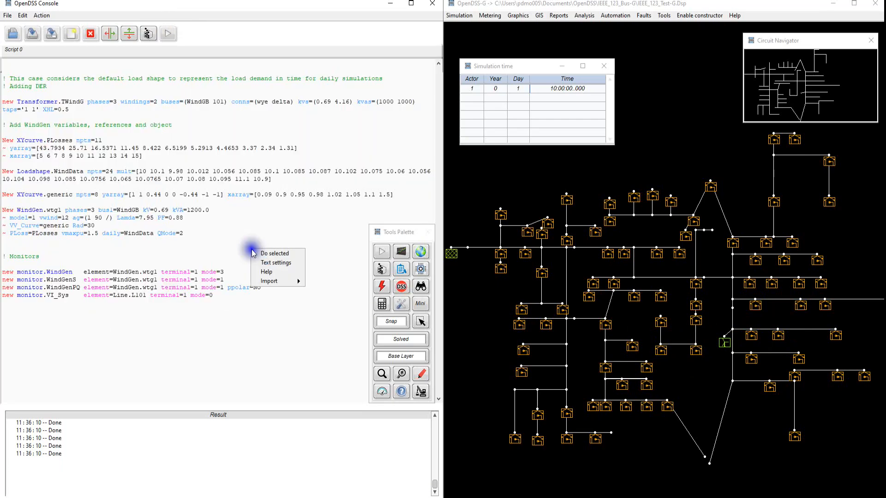
click(268, 254)
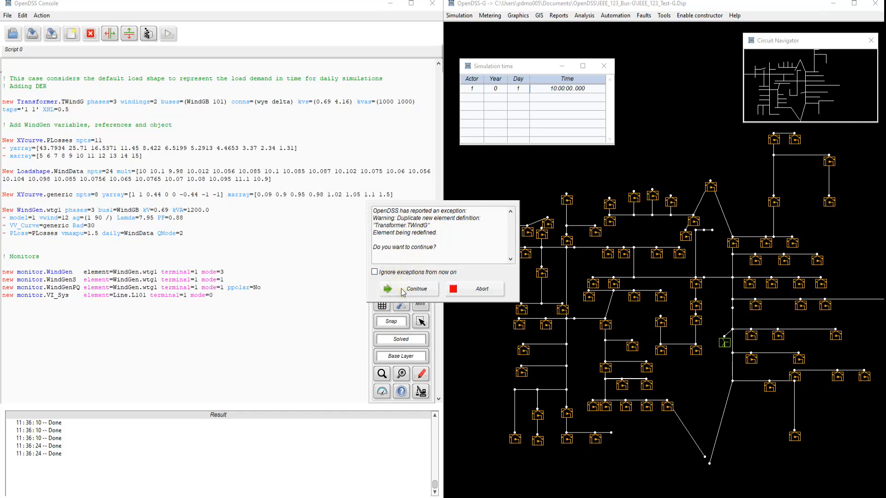
click(465, 293)
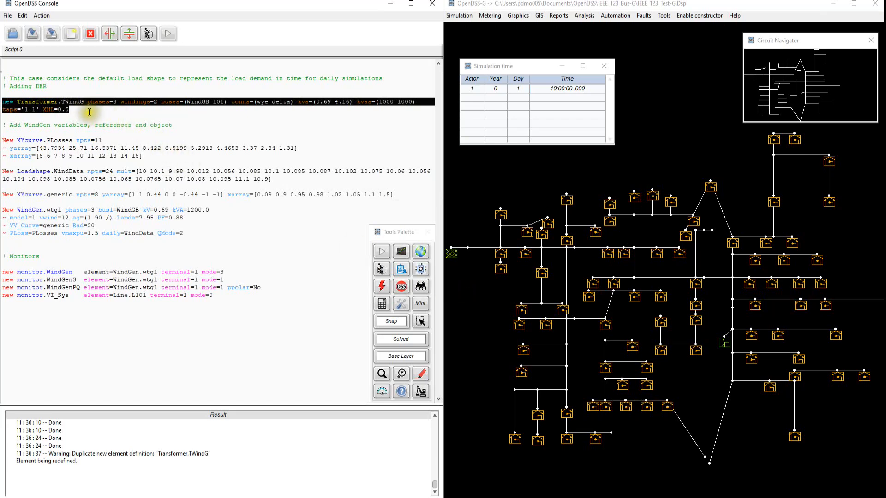